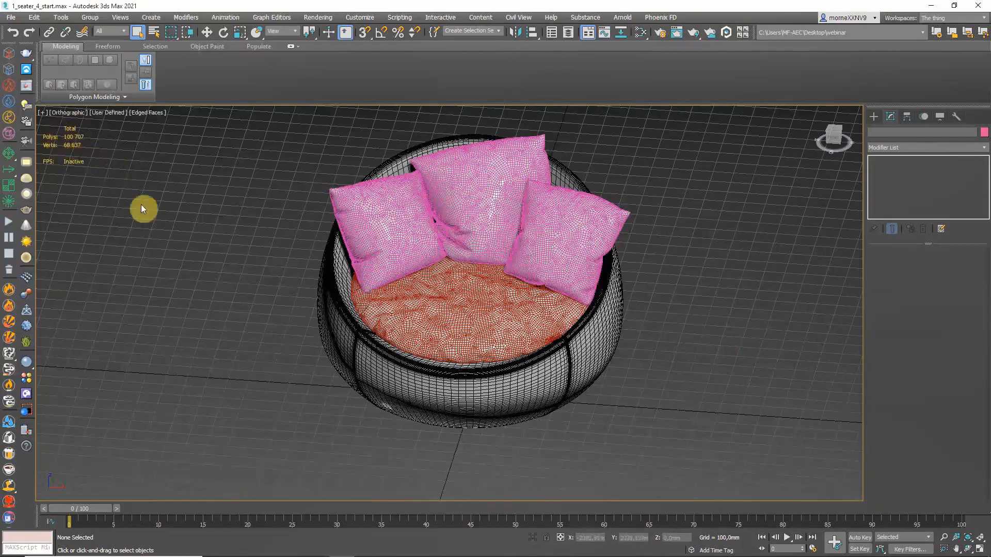
Add a ProOptimizer modifier to the chair base, calculate it, and set the vertex percentage to 20
left_click(354, 354)
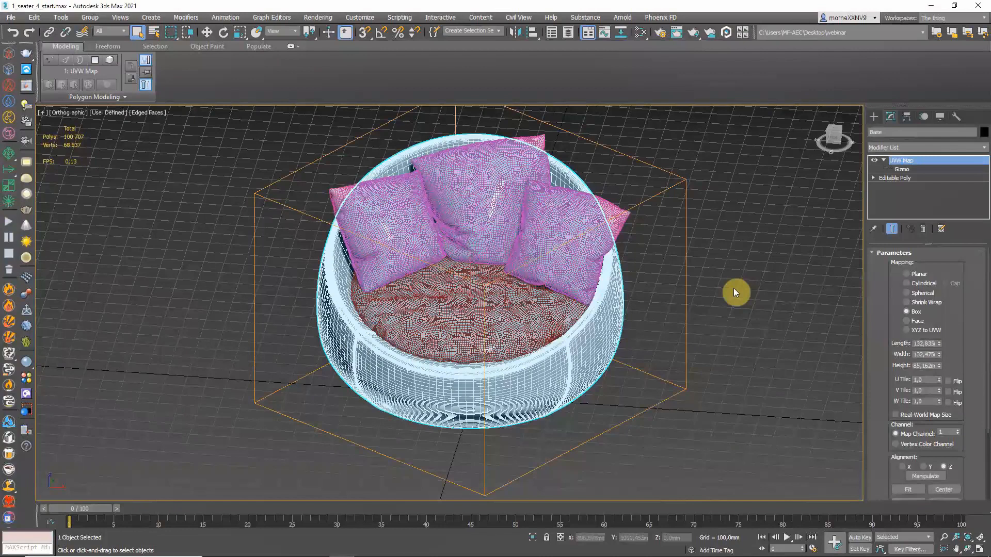
left_click(878, 149)
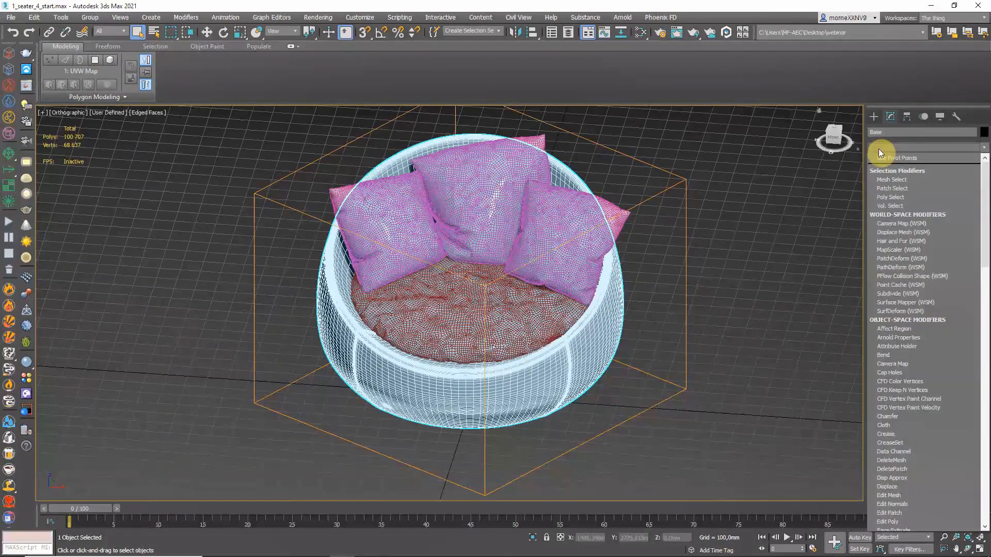
type("r")
type("pr")
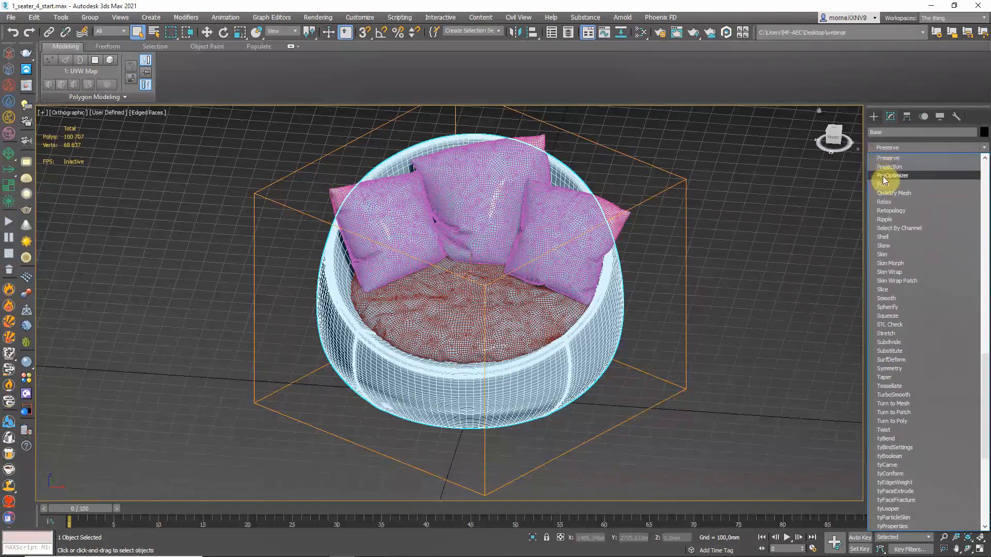
left_click(884, 176)
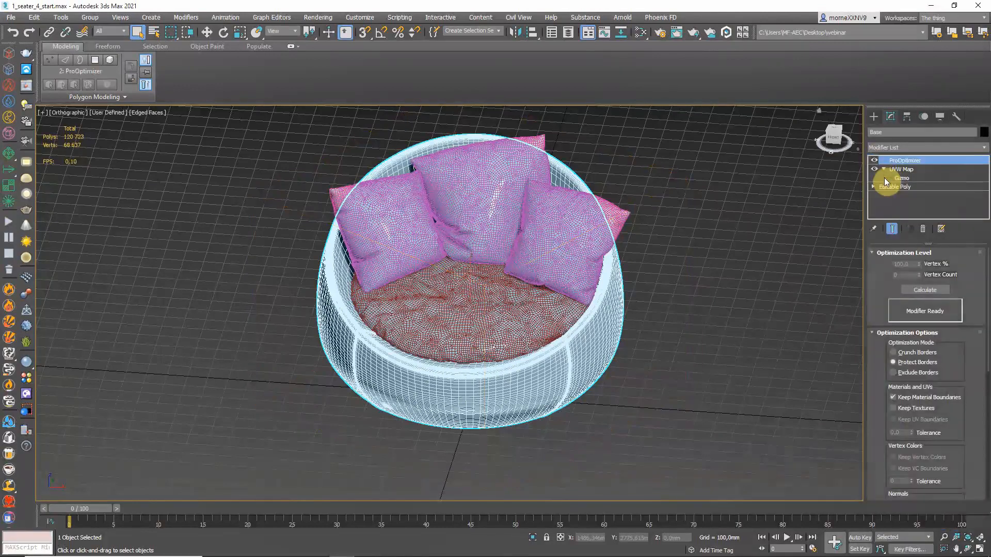
left_click(914, 293)
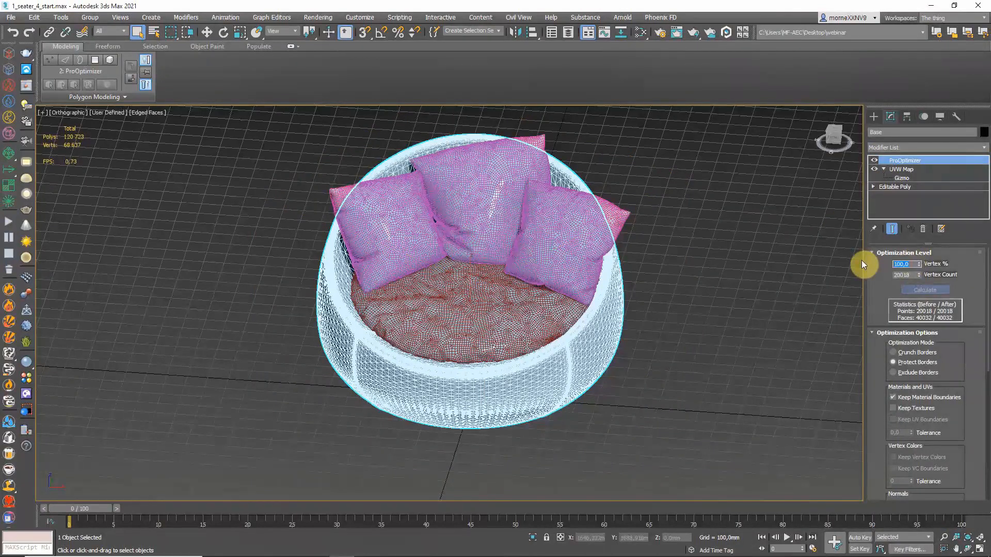
type("20")
key("Return")
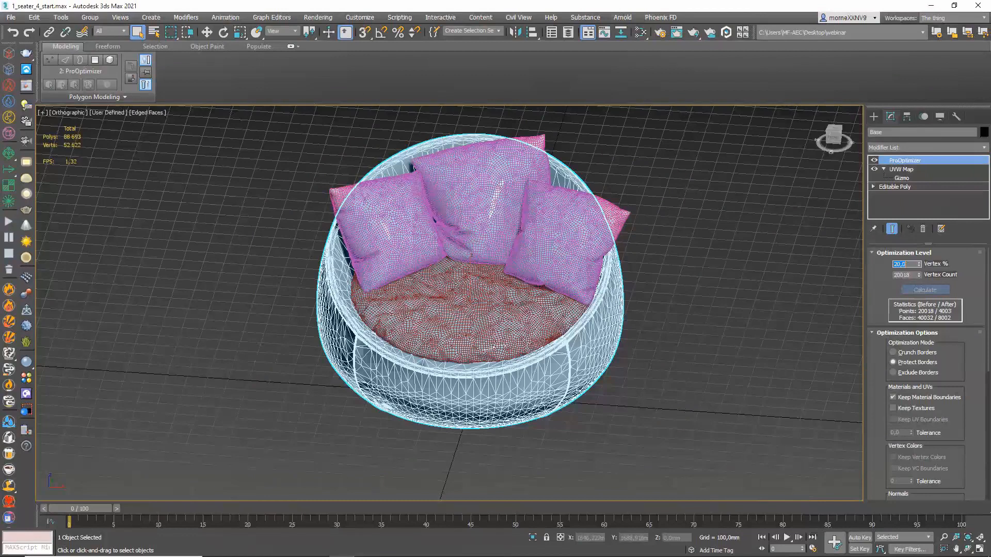
Apply ProOptimizer to the round seat pillow, calculate it, and reduce its vertices to 20 percent
left_click(546, 300)
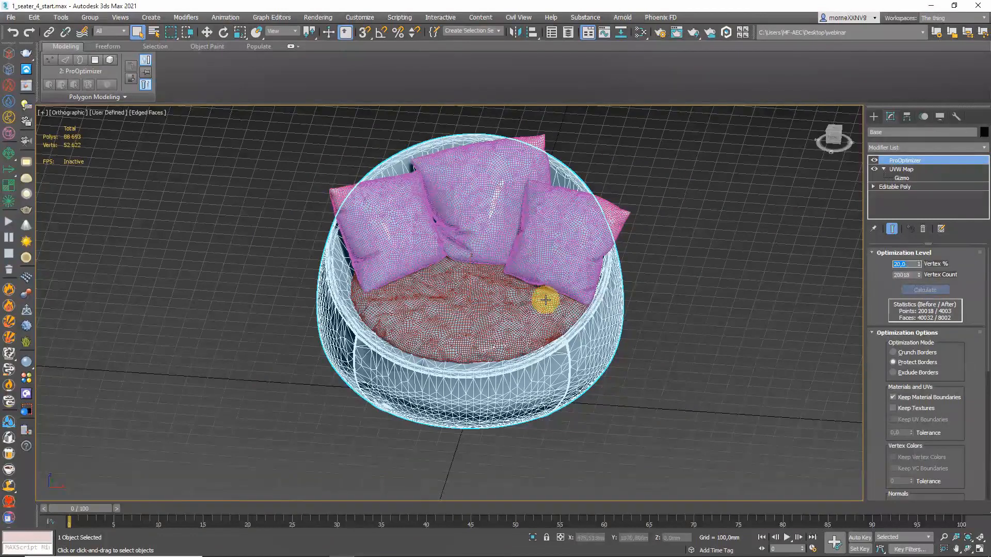
left_click(599, 308)
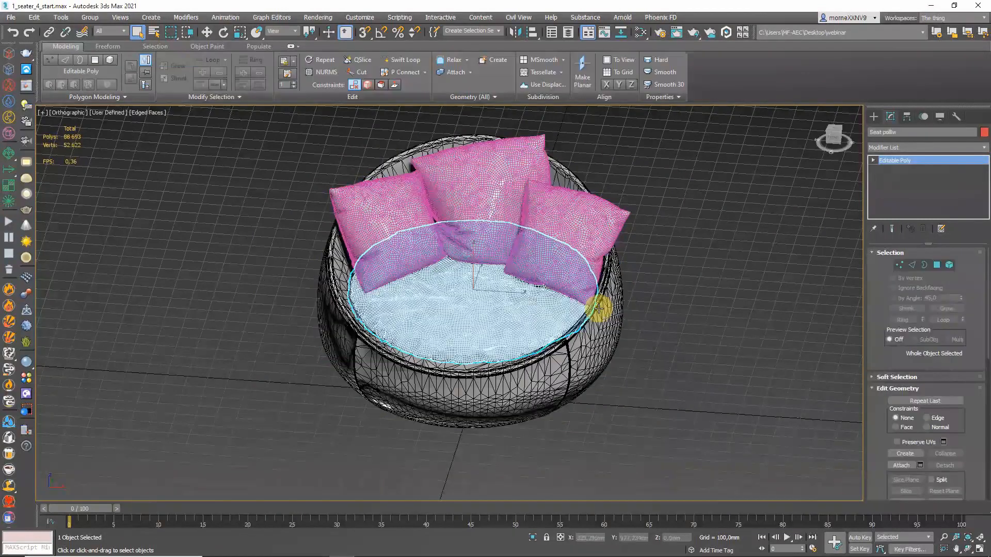
left_click(911, 147)
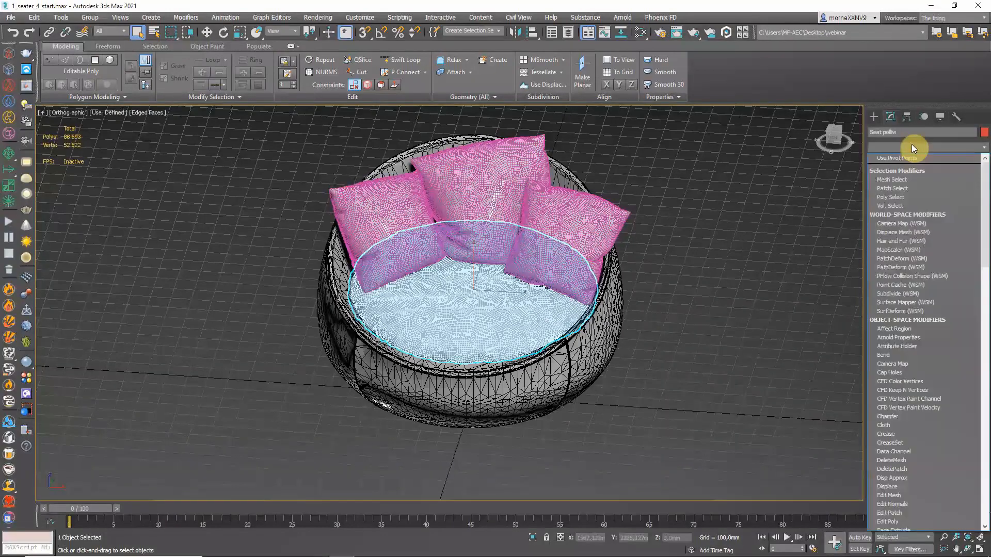
type("pr")
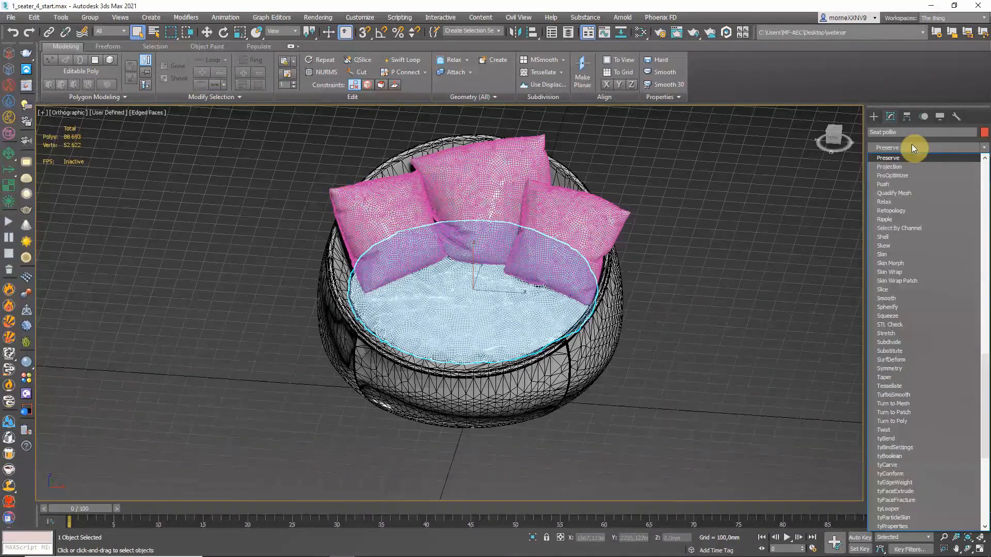
left_click(903, 175)
left_click(915, 294)
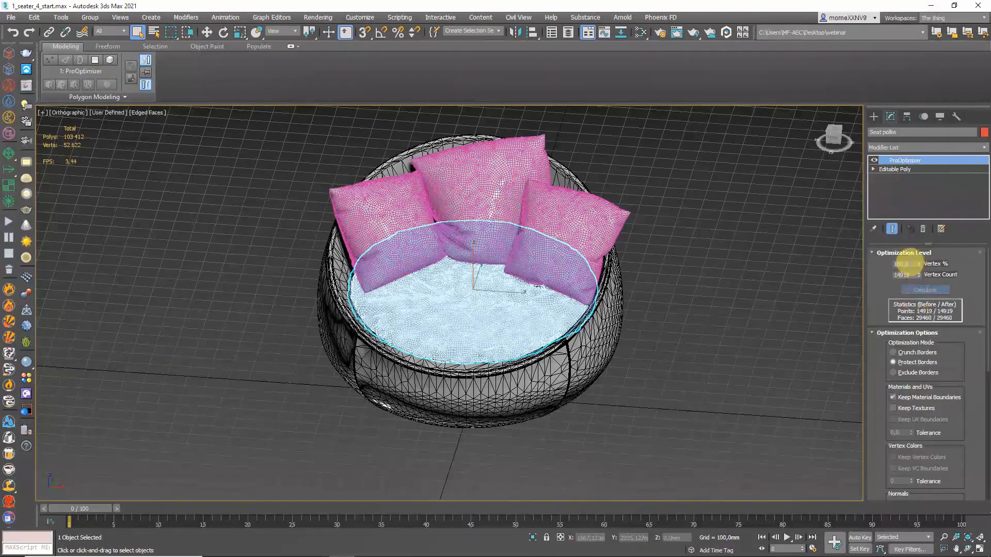
type("20")
key("Return")
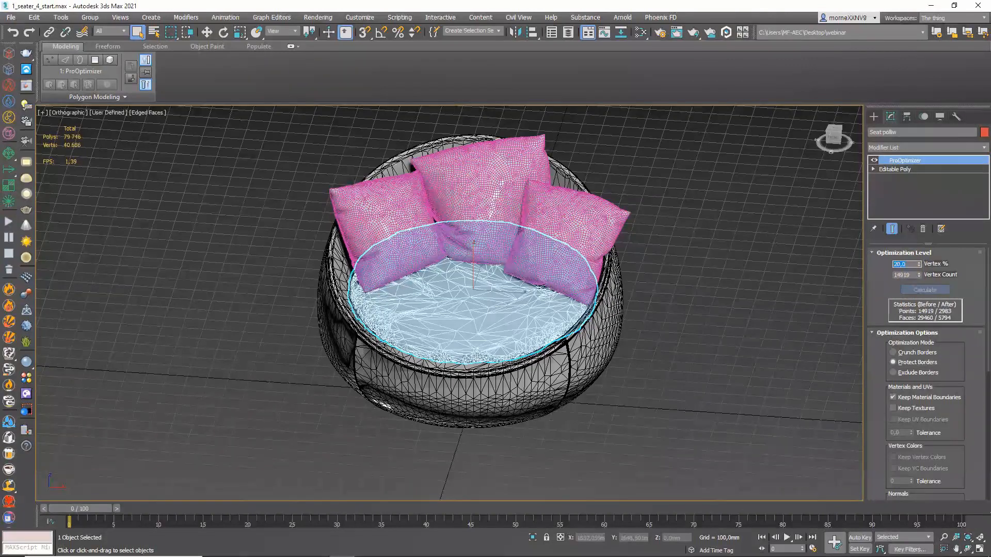
Optimize the two throw pillows with a calculated ProOptimizer modifier at a reduced vertex percentage
left_click(564, 235)
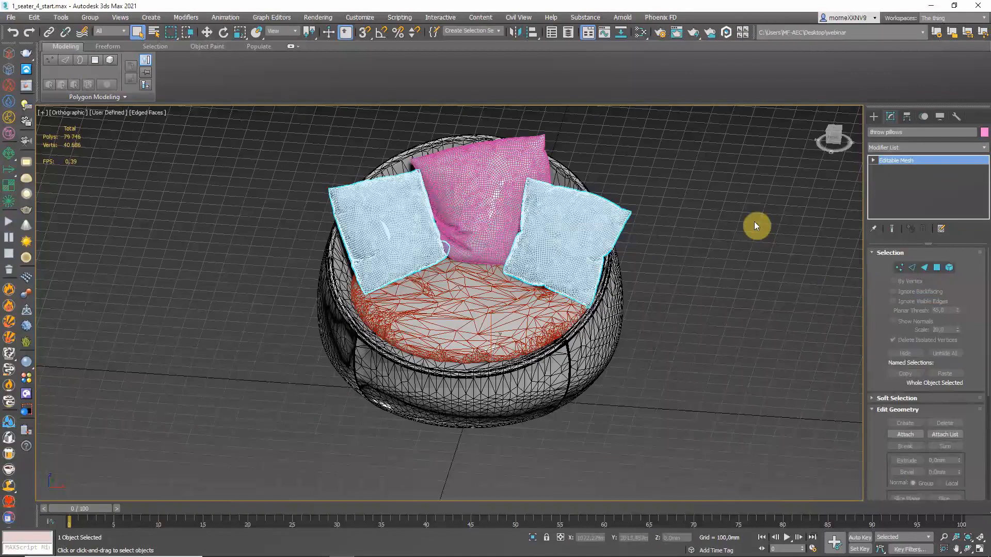
left_click(896, 147)
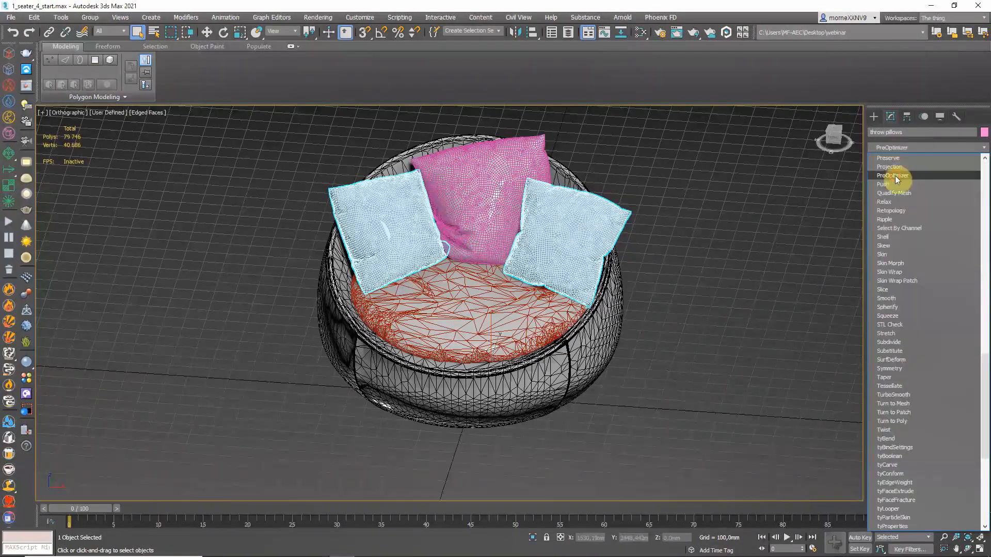
left_click(895, 176)
left_click(916, 287)
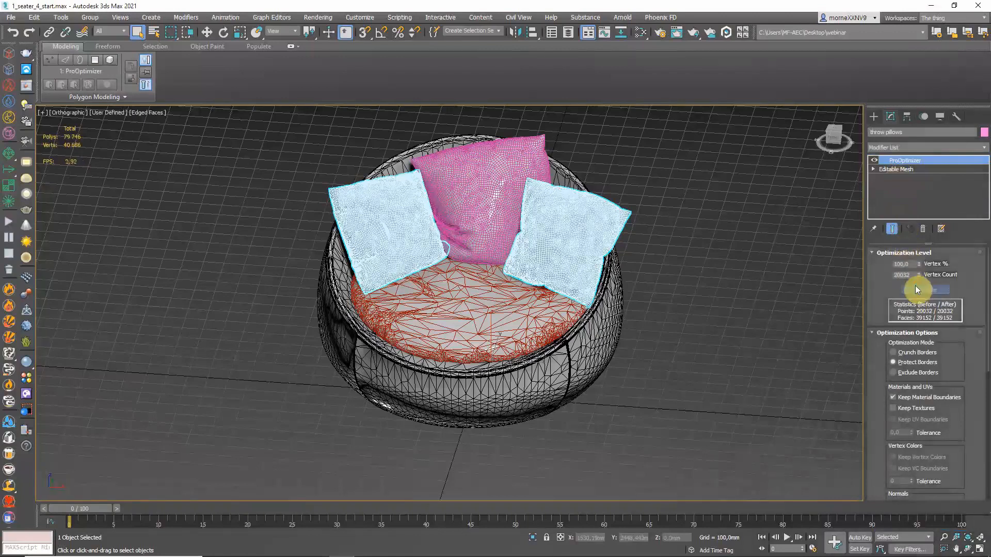
left_click(911, 265)
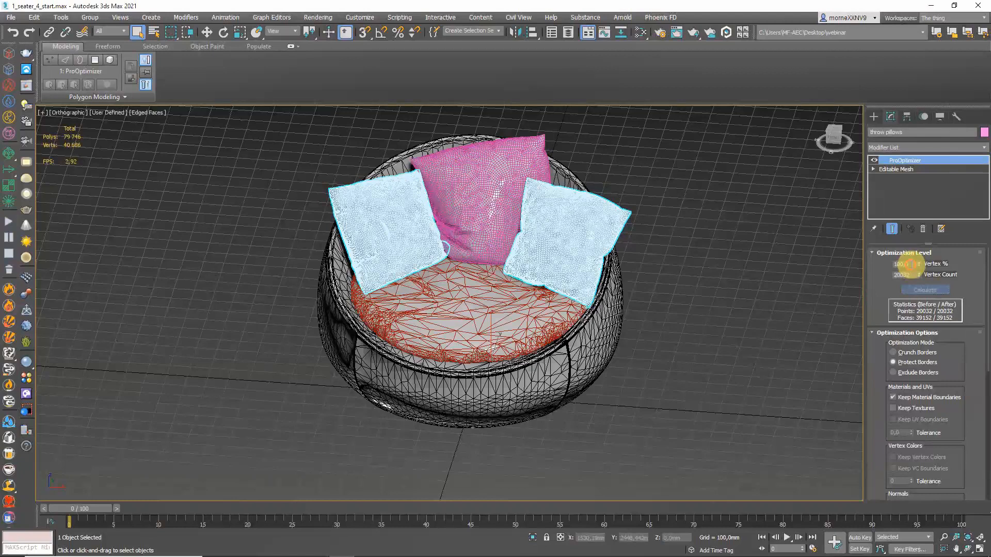
double_click(911, 265)
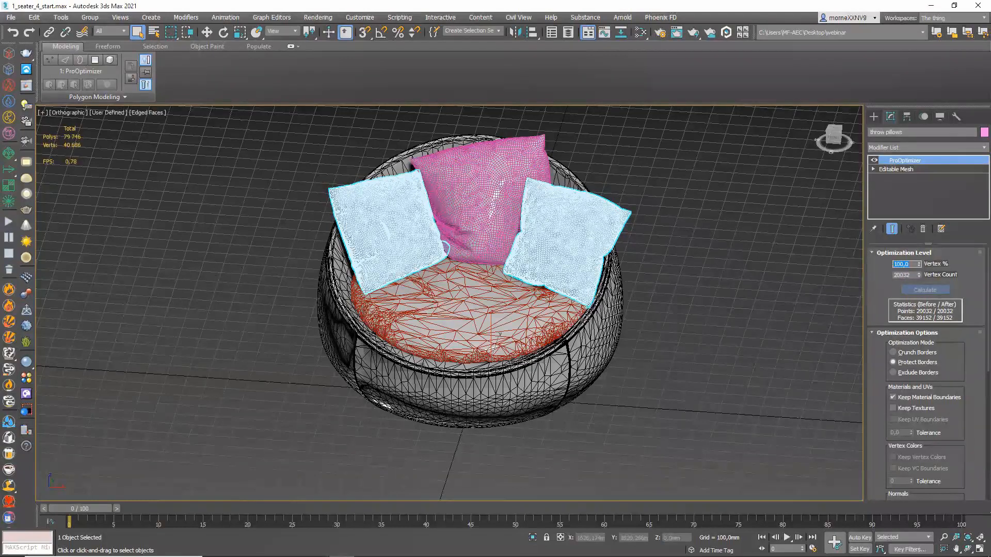
Optimize the middle pillow with ProOptimizer at 20 percent of its vertices and clear the selection
left_click(498, 173)
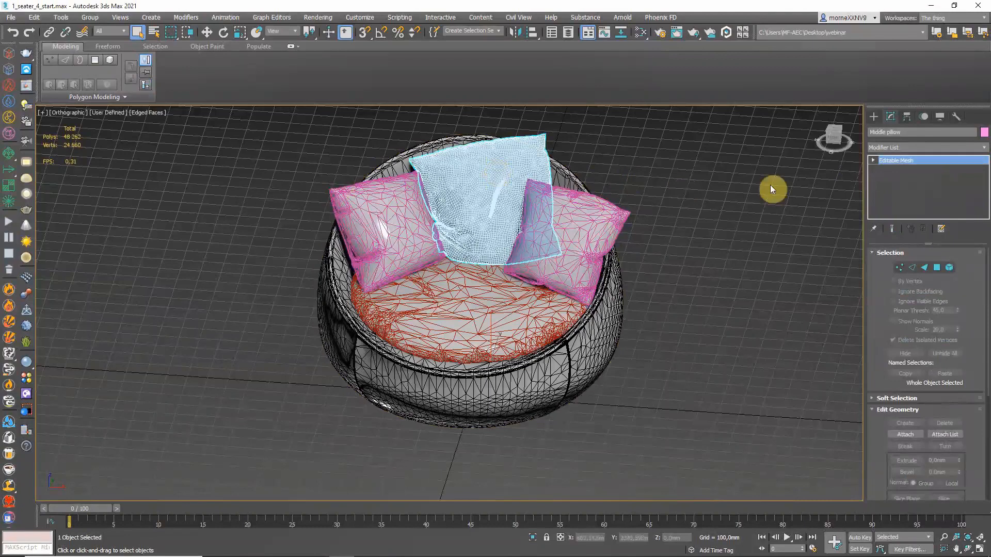
left_click(914, 148)
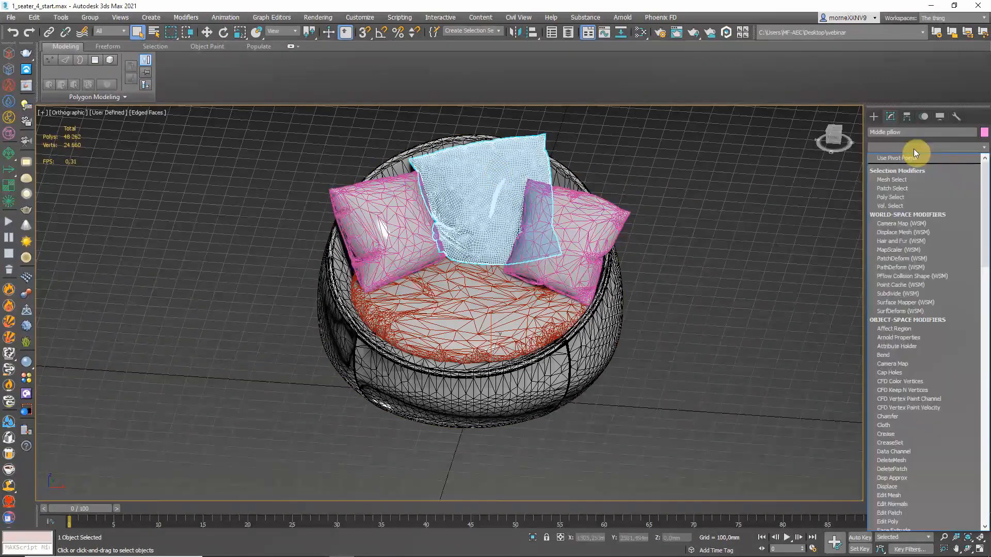
type("pr")
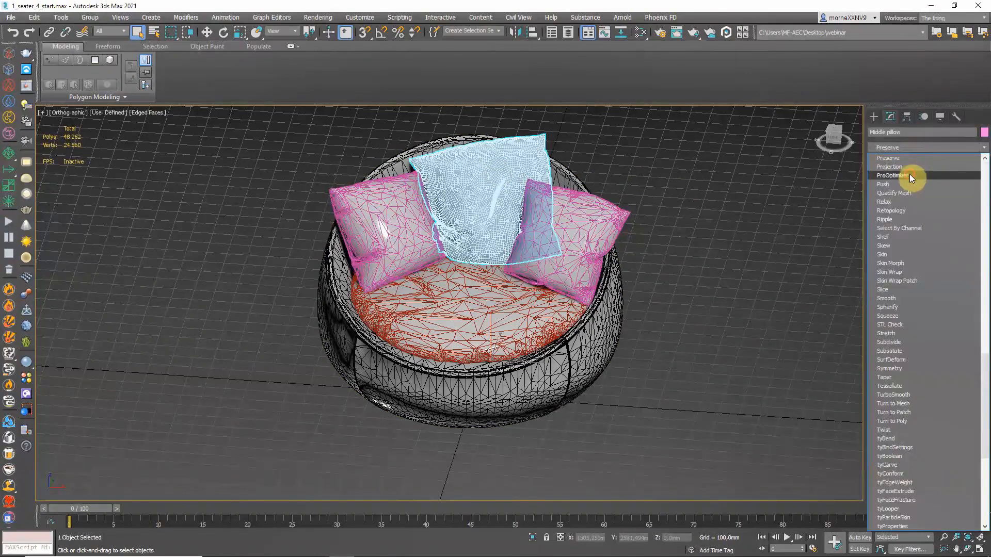
left_click(909, 175)
left_click(916, 290)
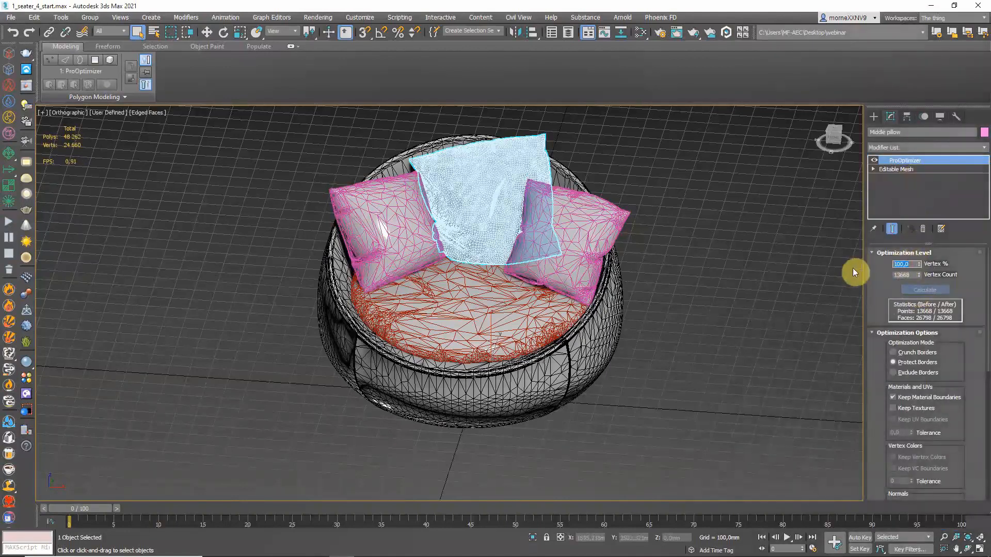
type("20")
key("Return")
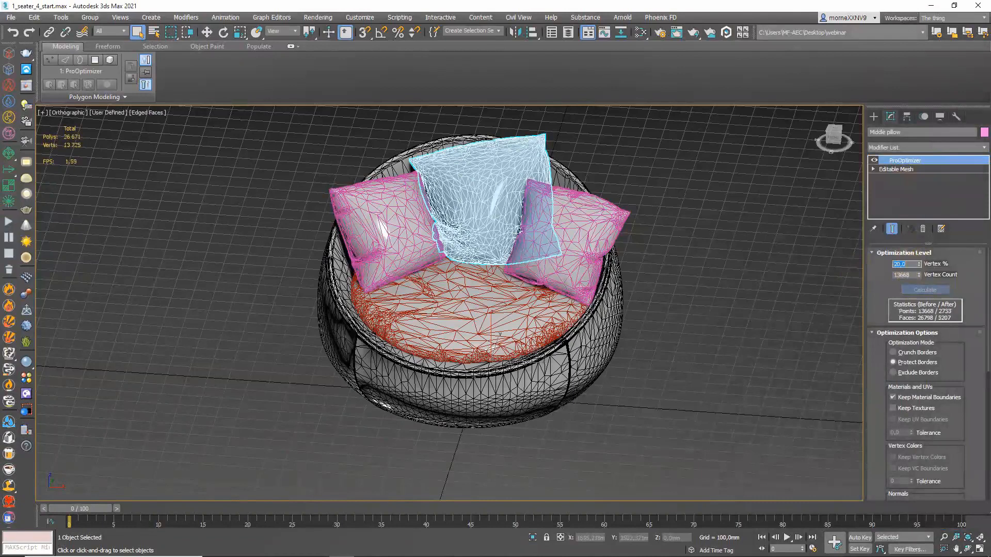
left_click(694, 306)
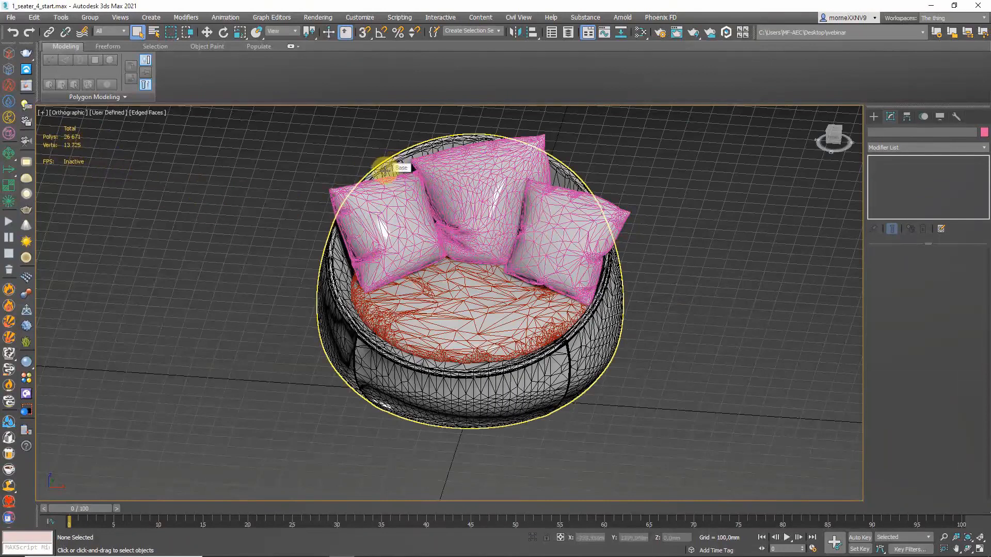
In a wireframe top view, create a cylinder centred on the chair, about 729 mm in radius and 540 mm high
key("t")
key("F3")
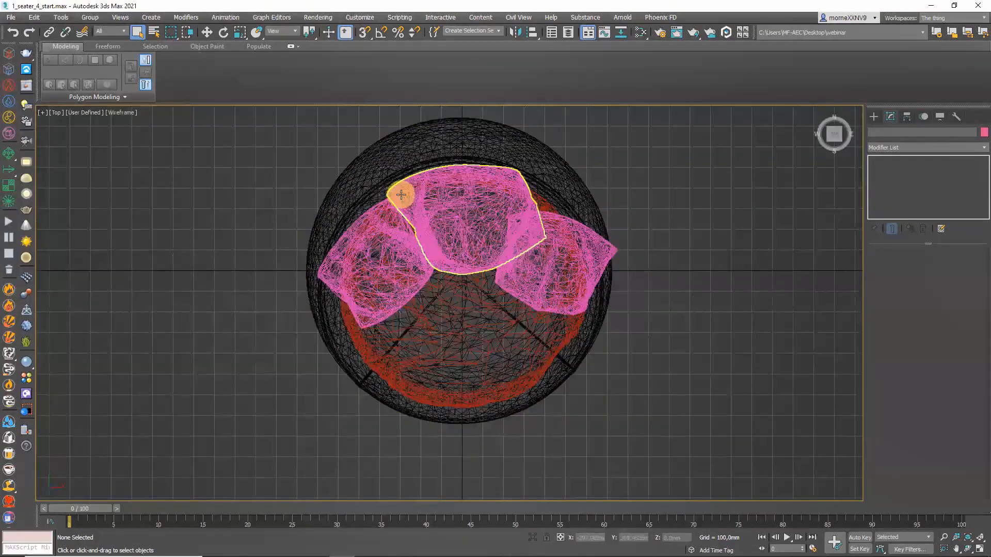
left_click(874, 117)
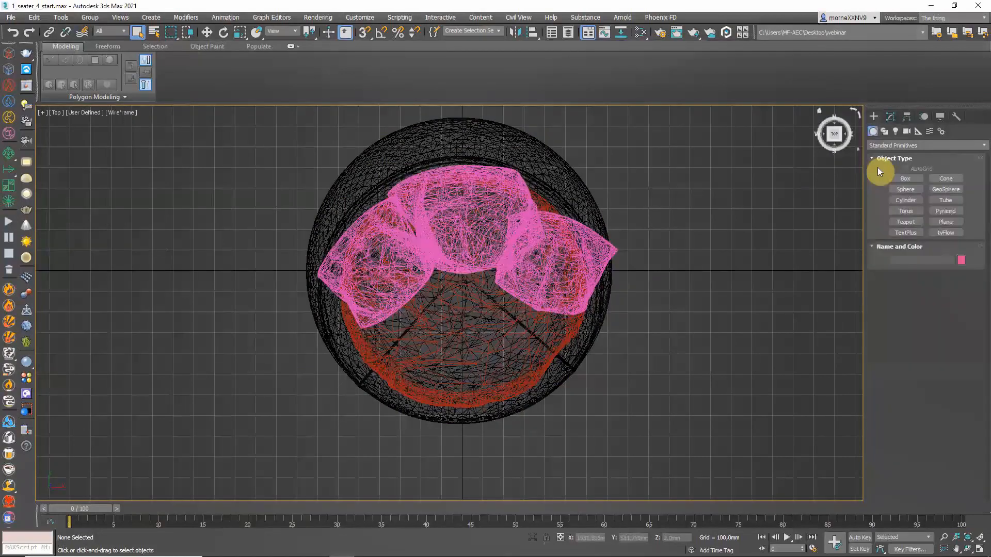
left_click(906, 201)
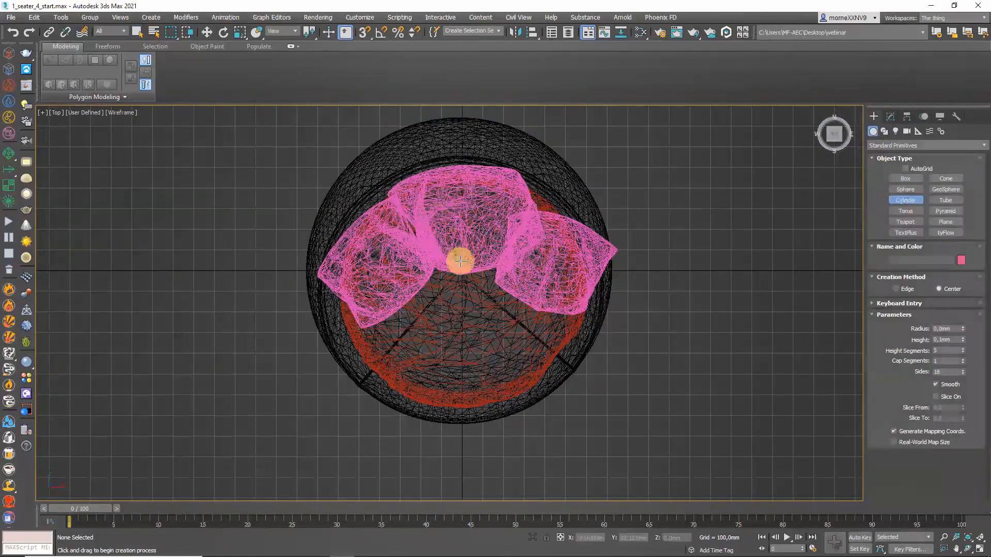
left_click_drag(468, 274, 599, 331)
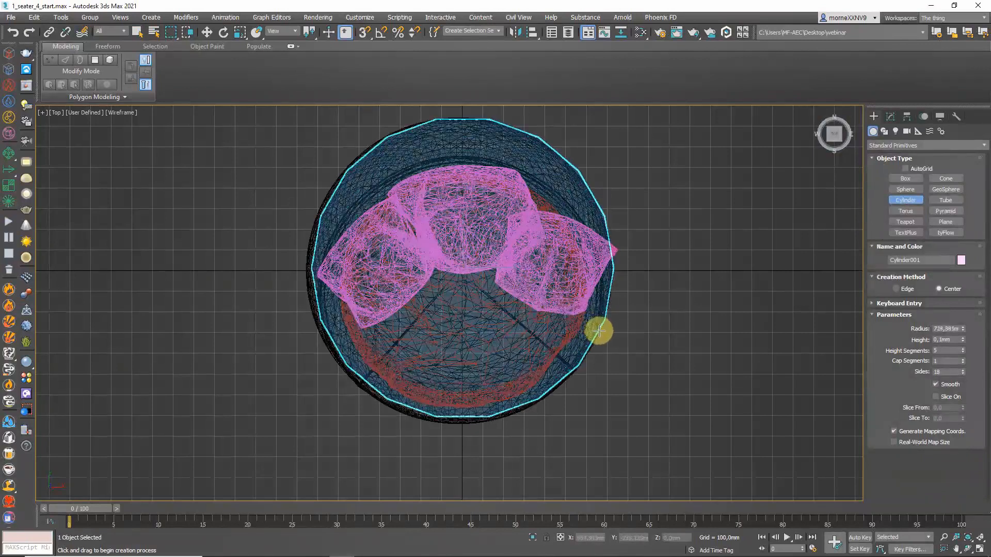
left_click(598, 223)
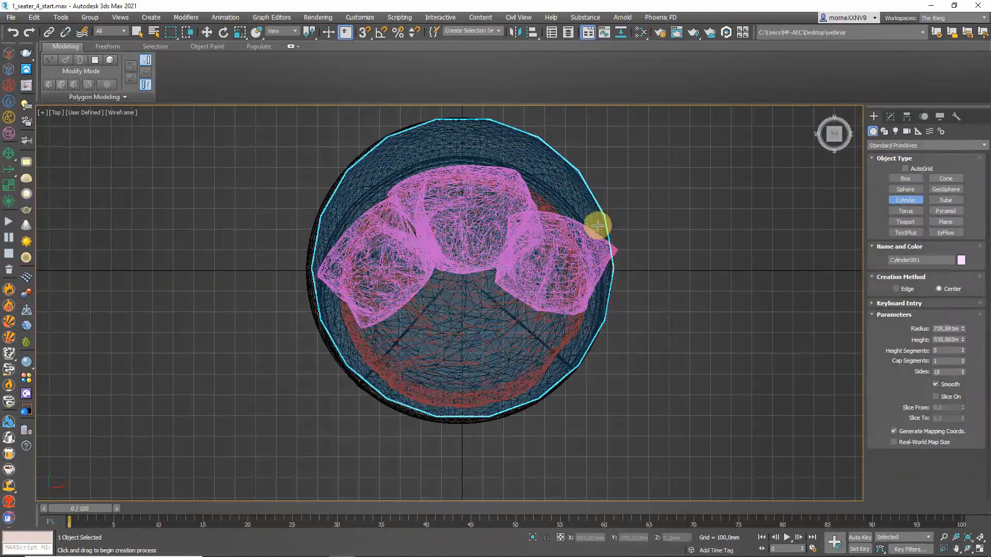
Reduce the cylinder to 1 height segment and enlarge it to about 780 mm radius and 950 mm height around the chair
middle_click_drag(596, 308, 601, 253, "alt")
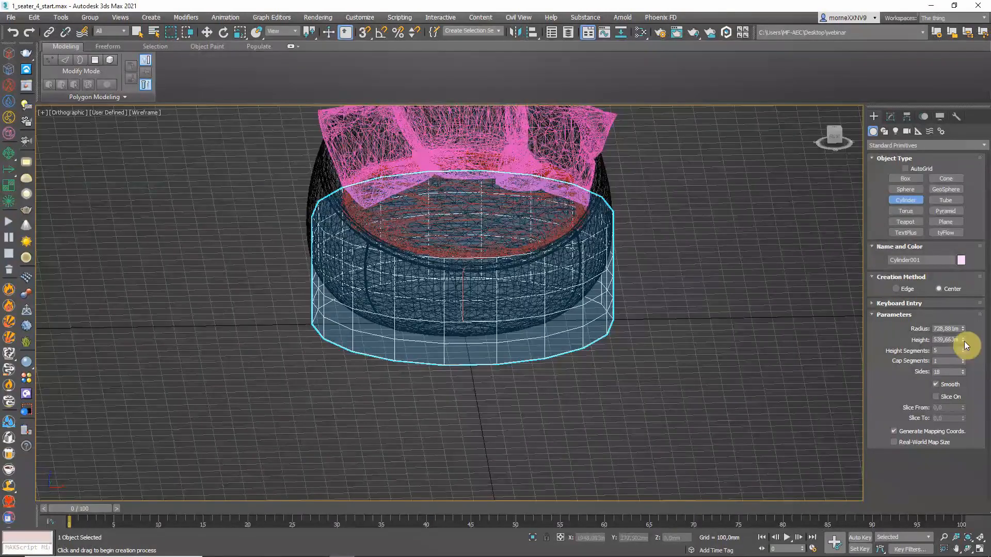
right_click(963, 350)
left_click_drag(963, 328, 958, 299)
middle_click_drag(611, 272, 609, 326)
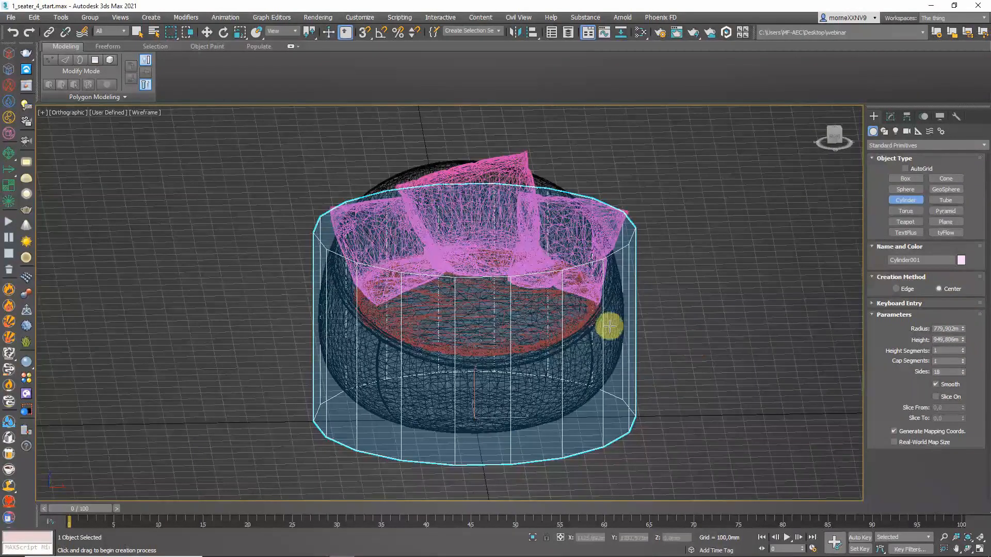
right_click(610, 326)
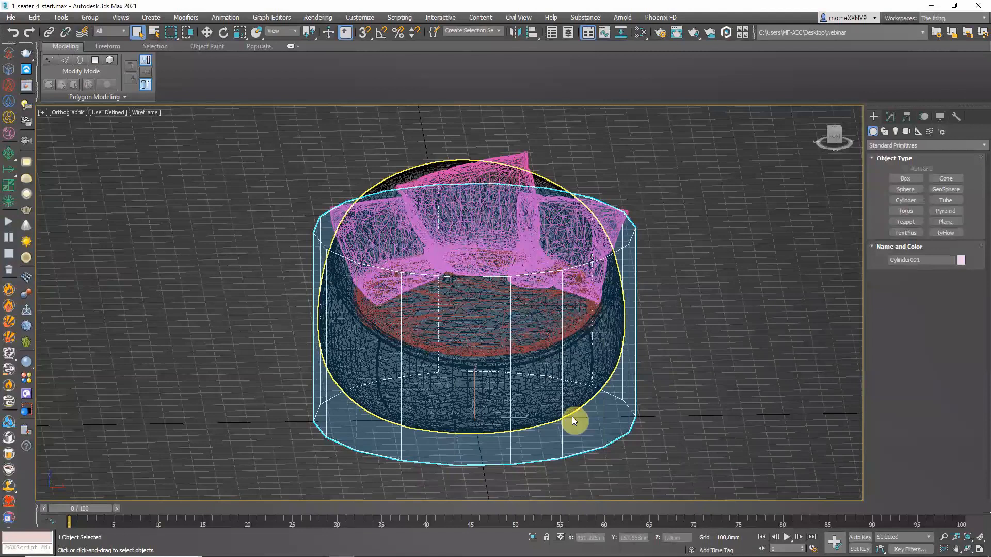
Convert the cylinder to an Editable Poly and select its top ring of vertices
right_click(572, 416)
left_click(686, 531)
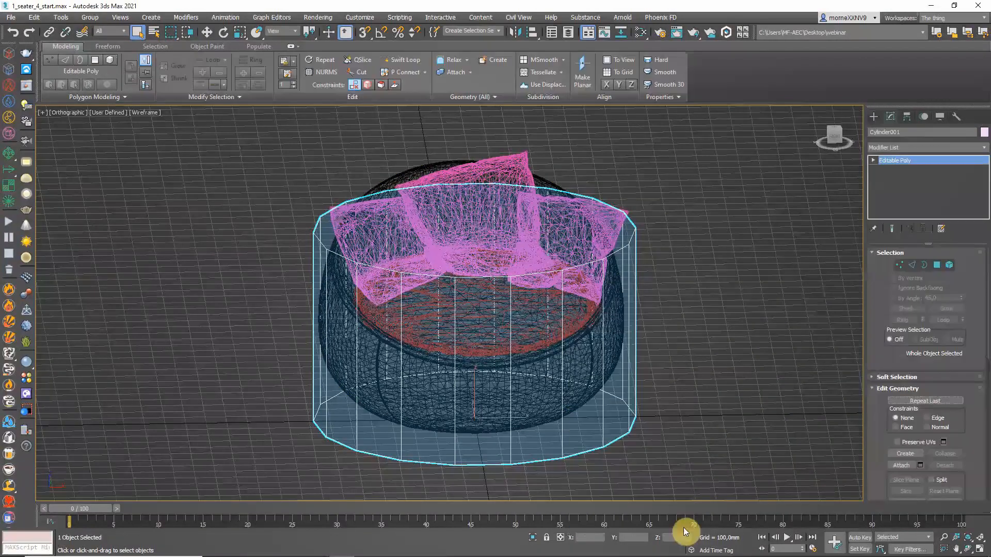
key("1")
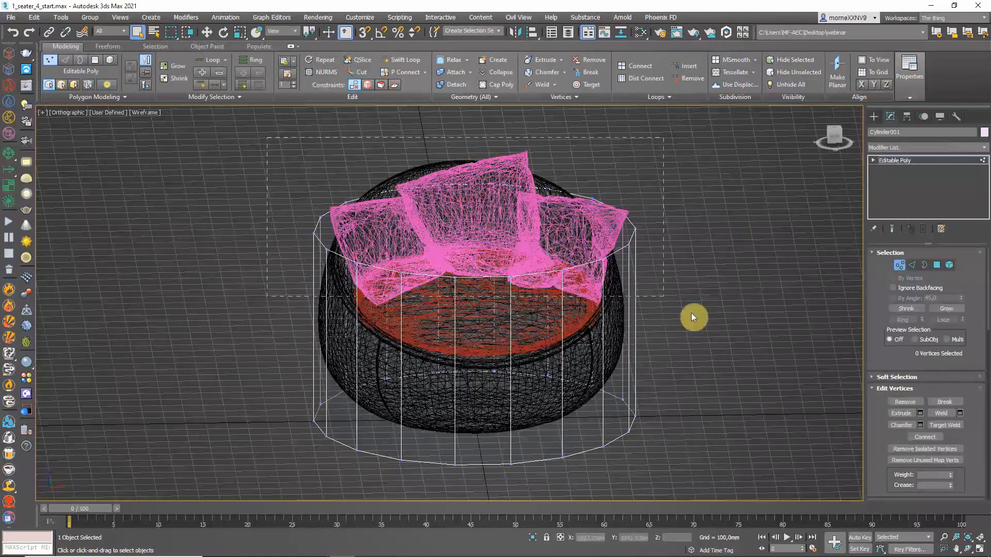
left_click_drag(692, 313, 691, 313)
Rotate the cylinder's top vertices to follow the slope of the chair rim and position them just around it
key("e")
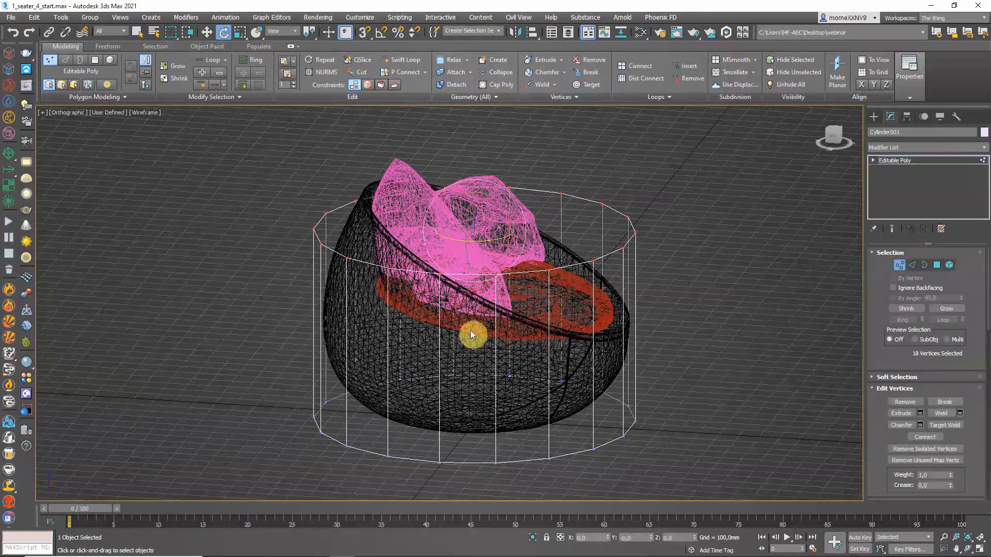
left_click_drag(499, 207, 477, 235)
key("w")
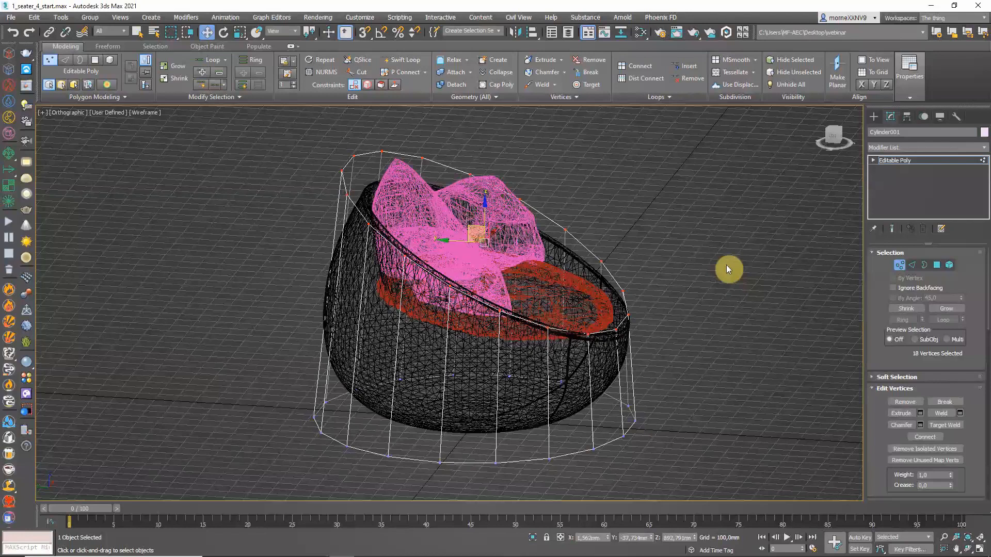
Inset the cylinder's sloped top polygon slightly inward to form a rim around the chair opening
key("4")
left_click(554, 269)
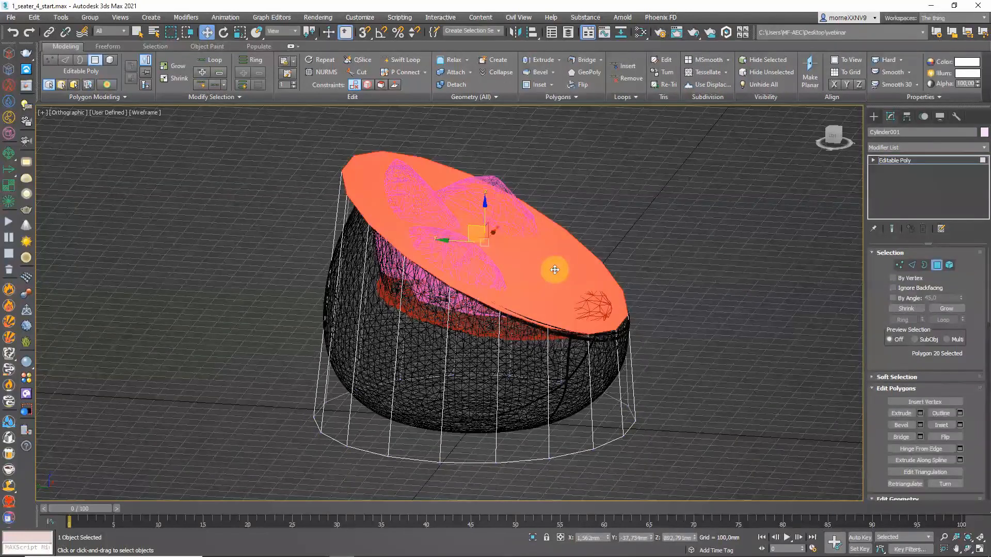
left_click(941, 426)
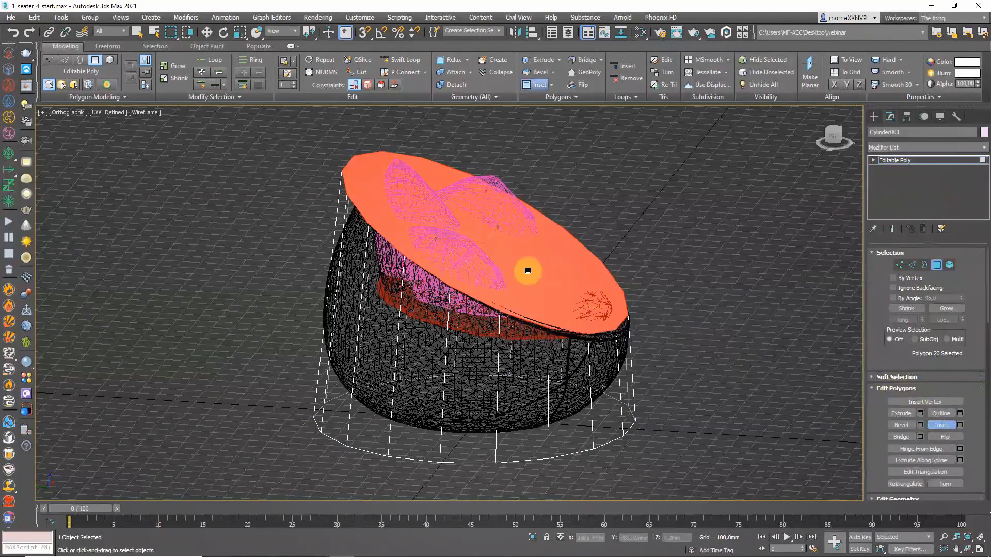
left_click_drag(529, 270, 532, 284)
Extrude the inset top polygon down into the cylinder and move it inside the chair body
left_click(902, 413)
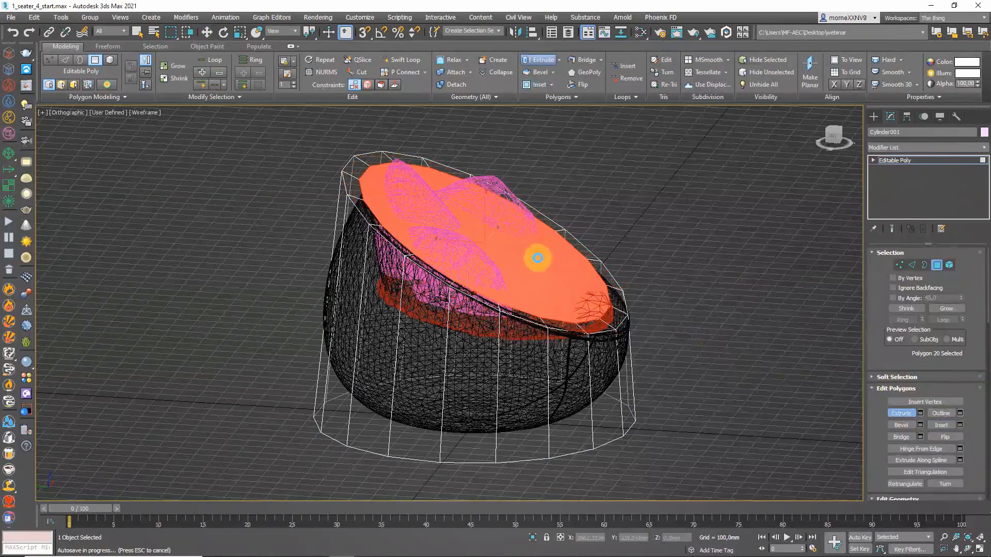
left_click_drag(537, 258, 540, 357)
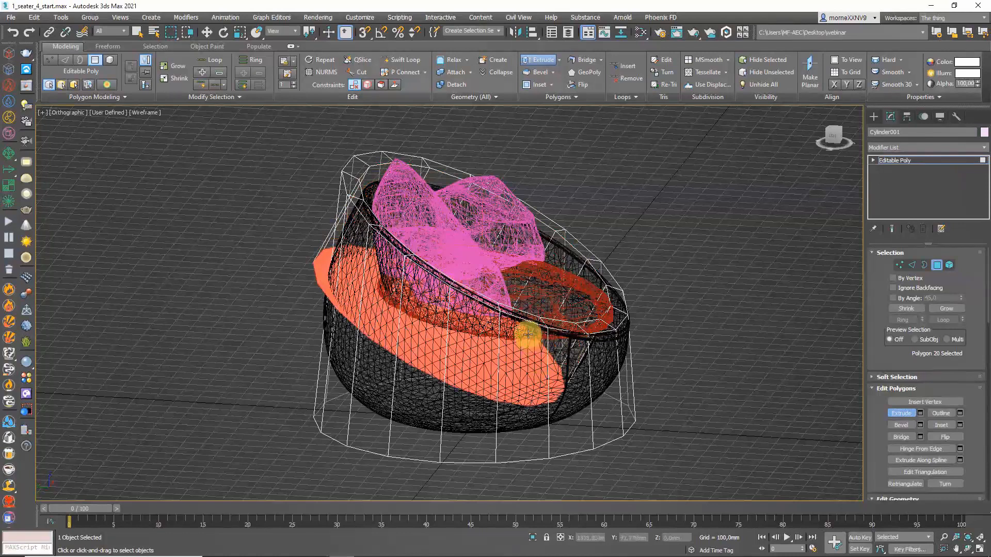
key("w")
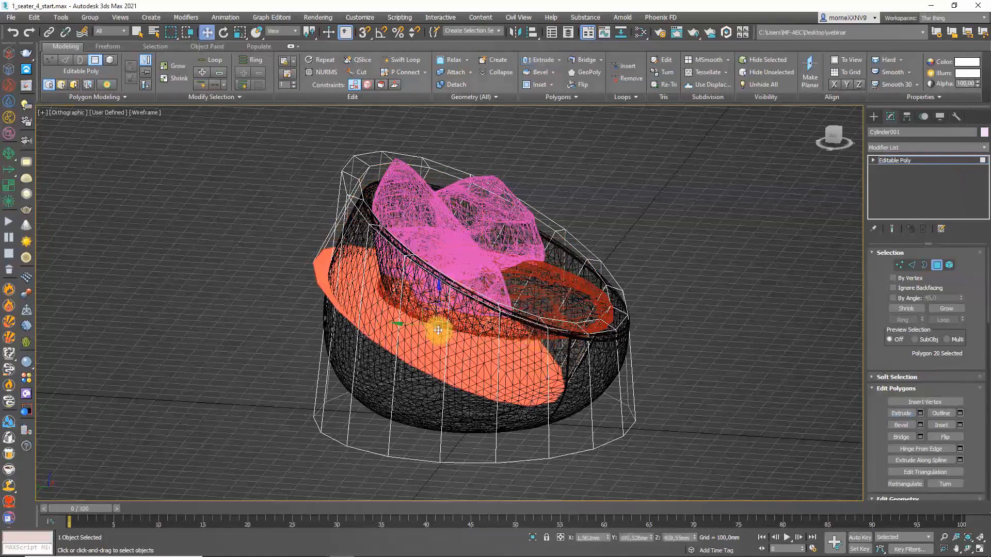
left_click_drag(425, 314, 462, 324)
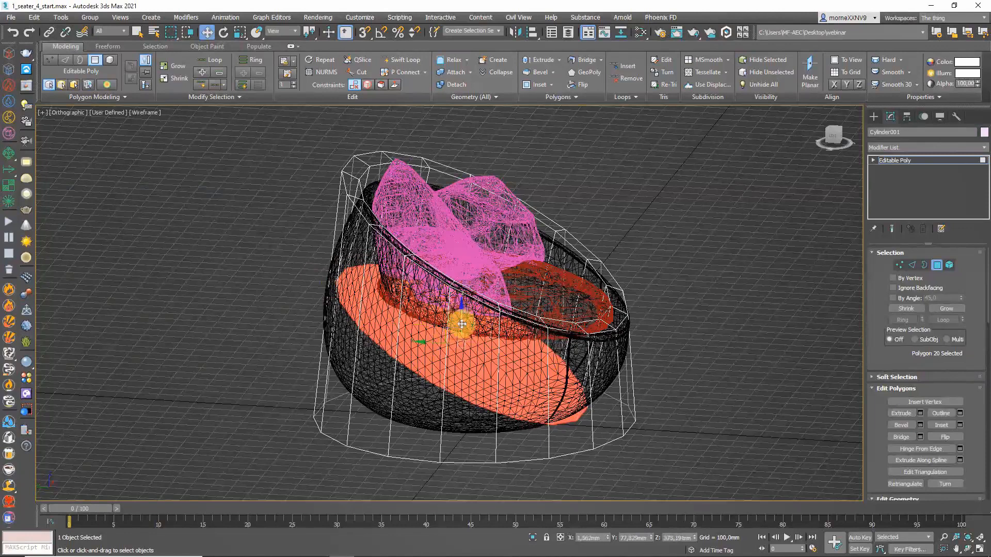
Extrude the recessed polygon upward, bringing it nearer to the seat cushion
middle_click_drag(534, 323, 471, 334, "alt")
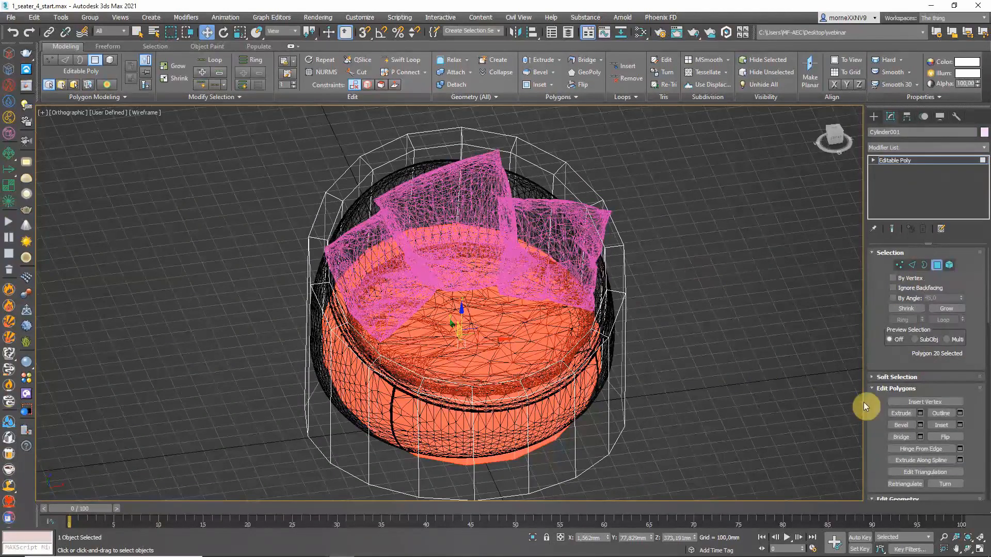
left_click(901, 413)
left_click_drag(454, 312, 454, 244)
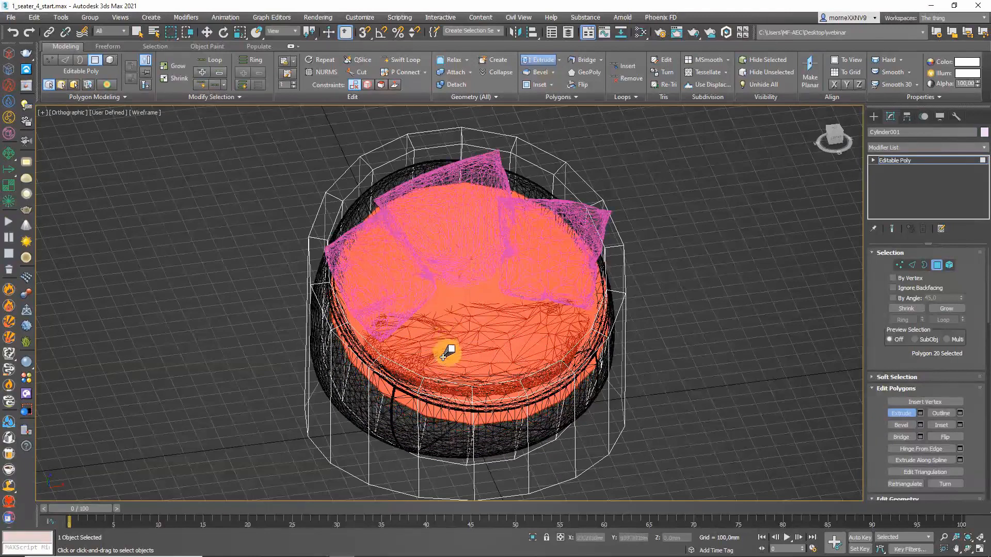
middle_click_drag(456, 383, 491, 381, "alt")
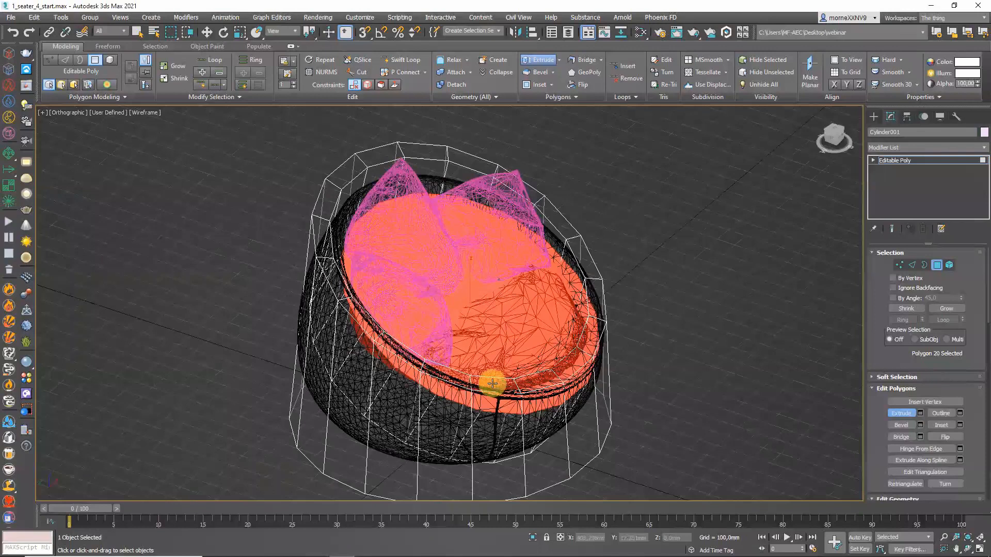
Scale and shift the recessed polygon to fit inside the chair, and leave polygon editing on the cylinder
key("r")
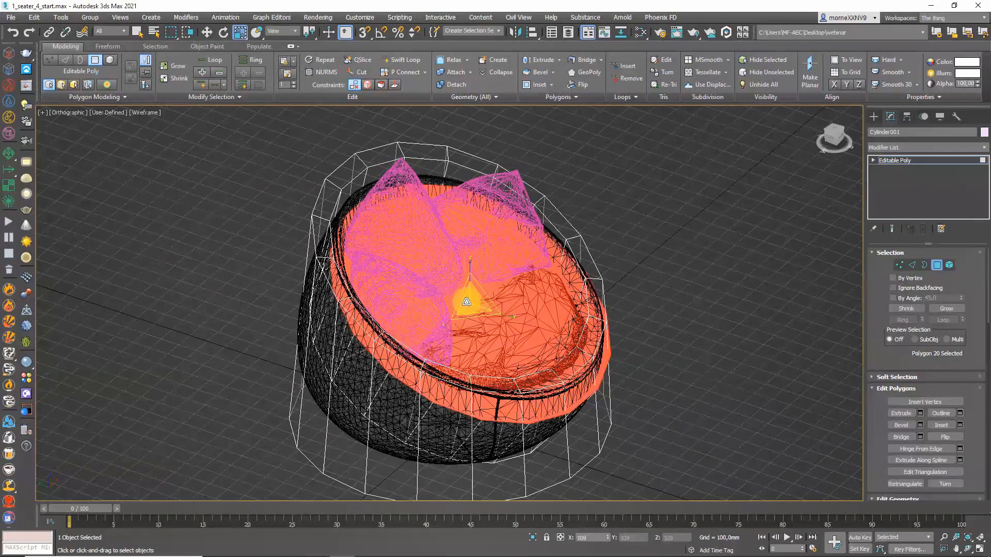
key("w")
left_click_drag(451, 284, 452, 284)
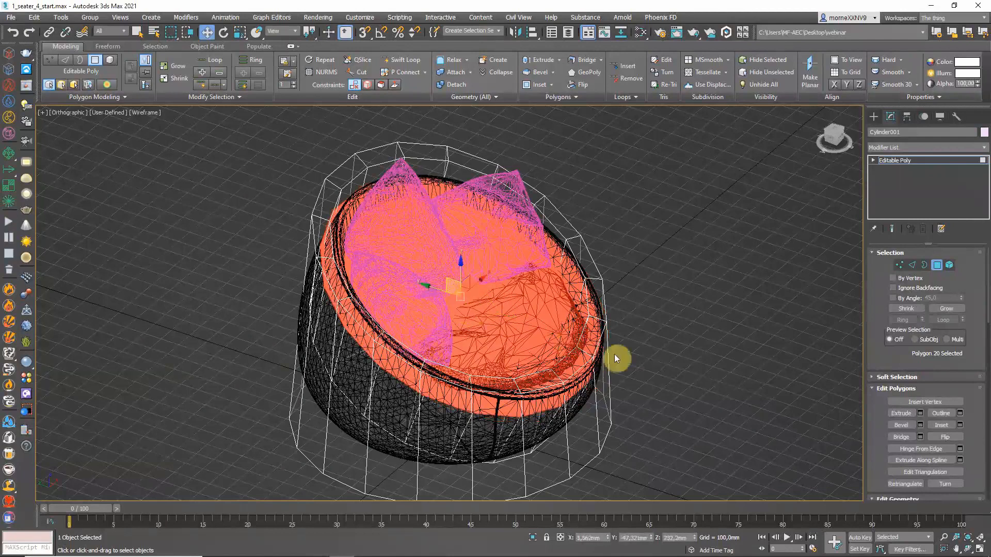
key("r")
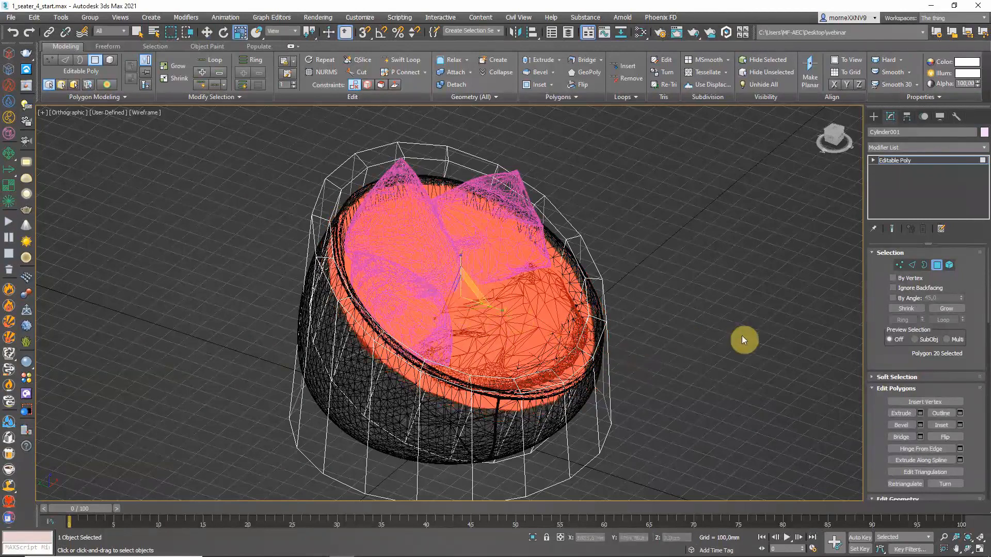
middle_click_drag(725, 346, 673, 349, "alt")
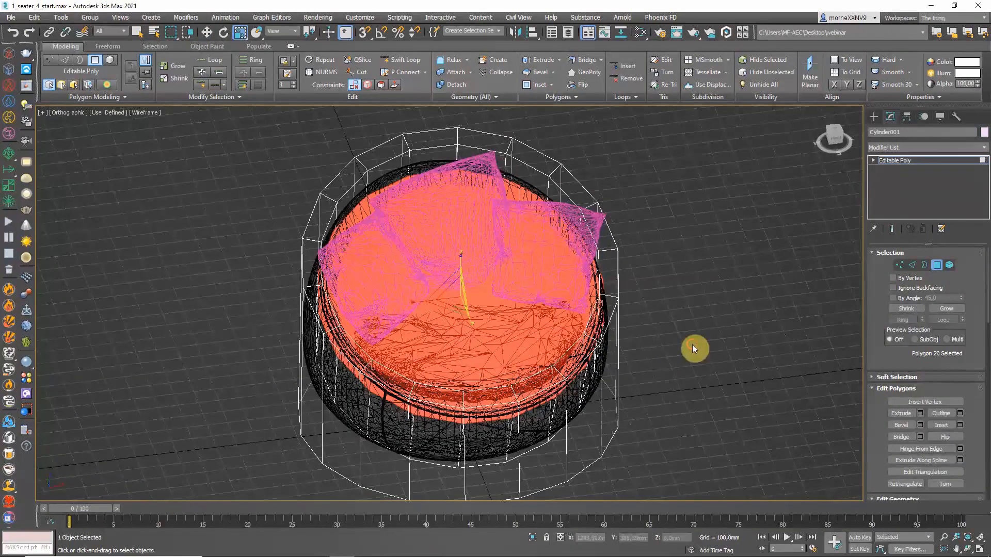
left_click(693, 349)
middle_click_drag(642, 352, 753, 360, "alt")
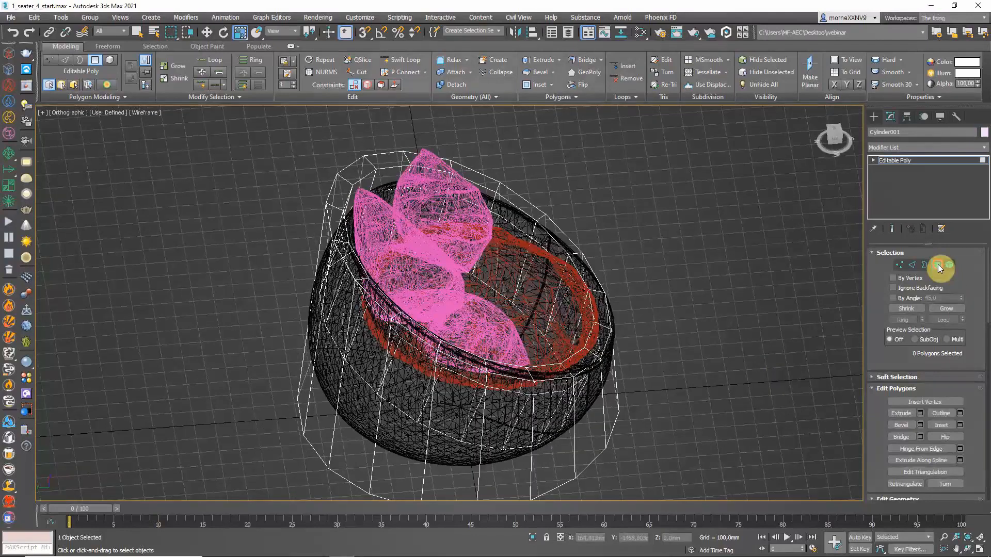
left_click(937, 264)
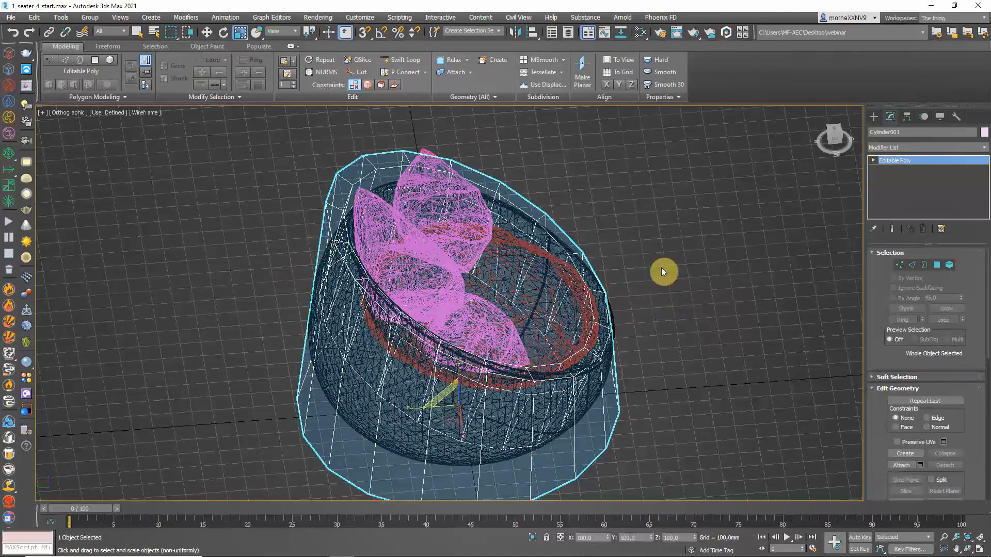
middle_click_drag(661, 264, 664, 239)
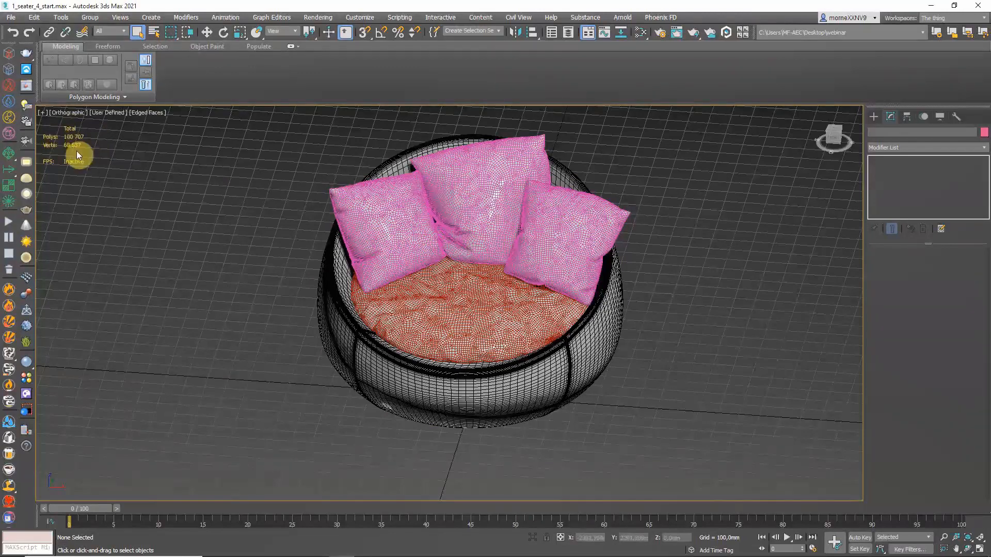
Apply a ProOptimizer modifier to the chair base, calculate it and set the vertex percentage to 20
left_click(354, 353)
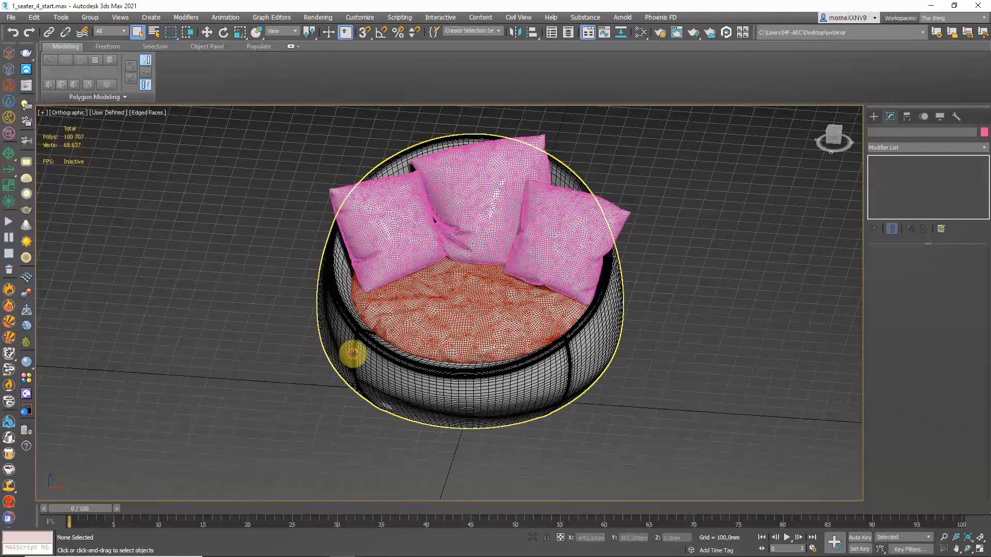
left_click(878, 149)
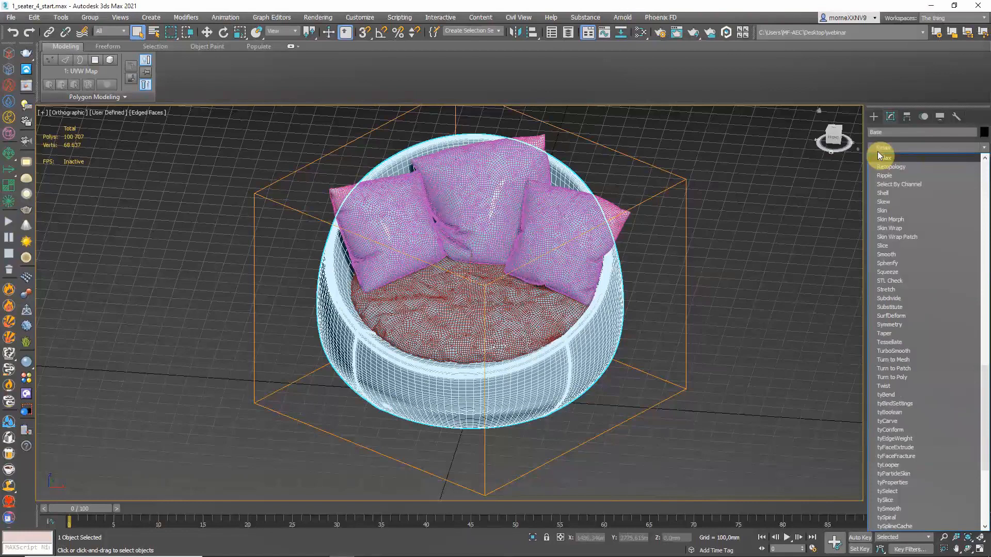
scroll(877, 150, "up", 2)
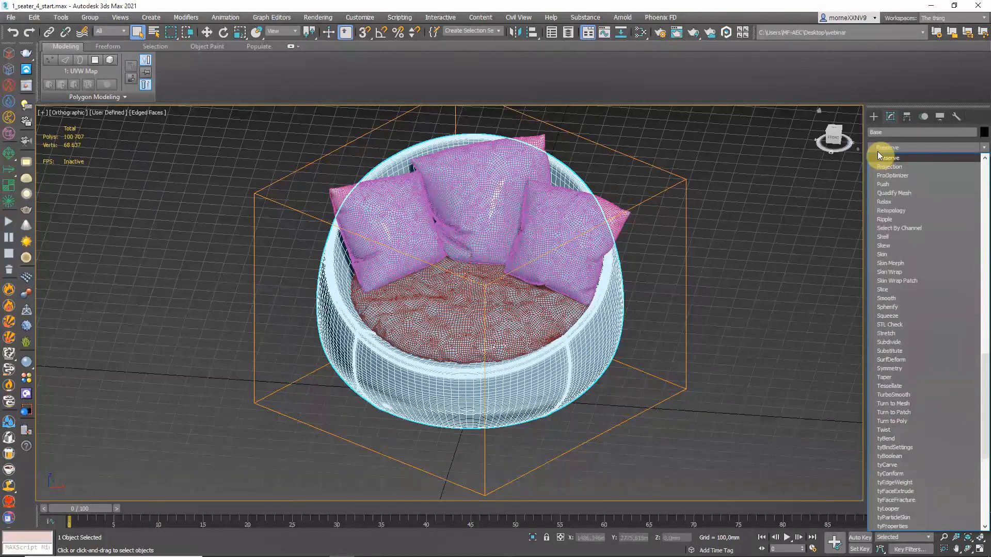
left_click(884, 176)
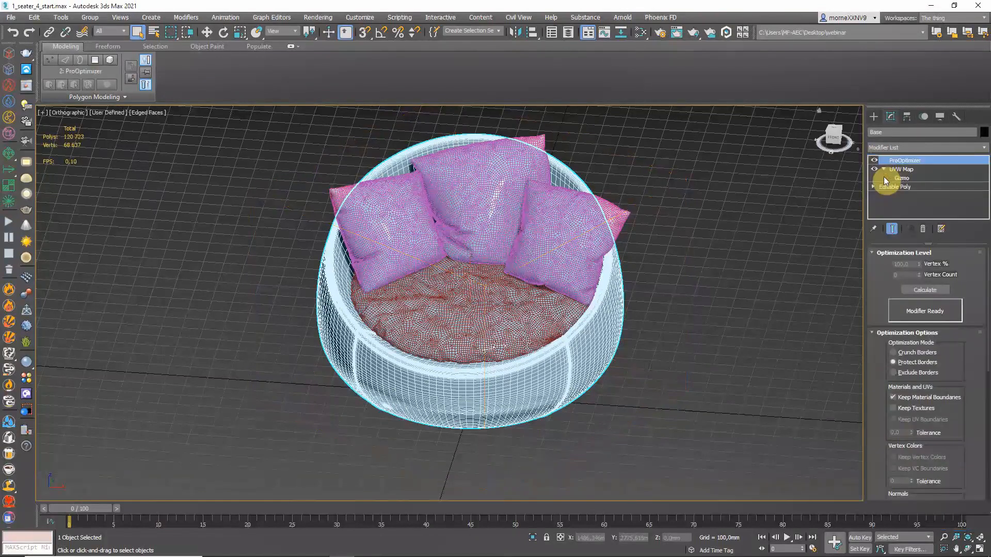
left_click(914, 293)
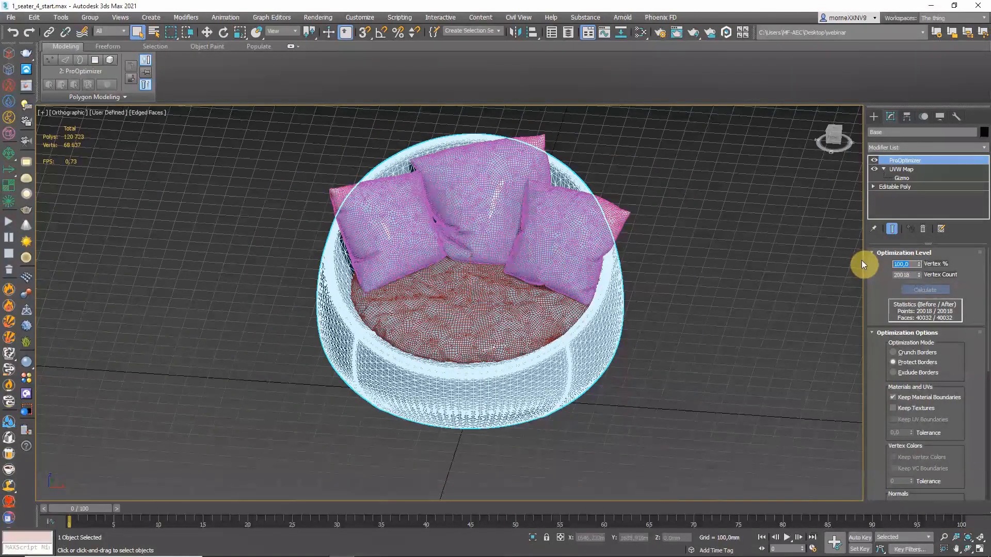
type("20")
key("Return")
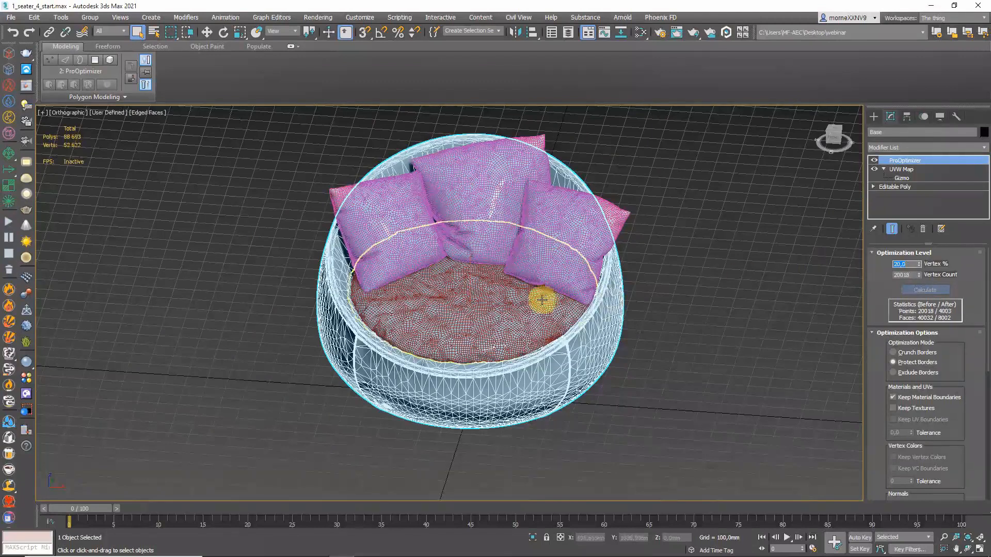
Apply a ProOptimizer modifier to the seat cushion, calculate it and set the vertex percentage to 20
left_click(525, 310)
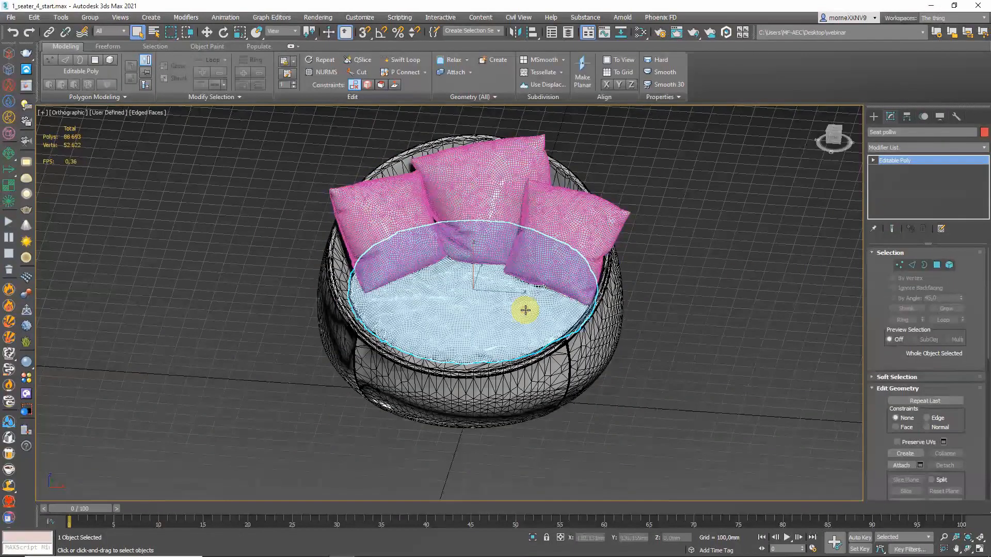
left_click(912, 144)
type("pr")
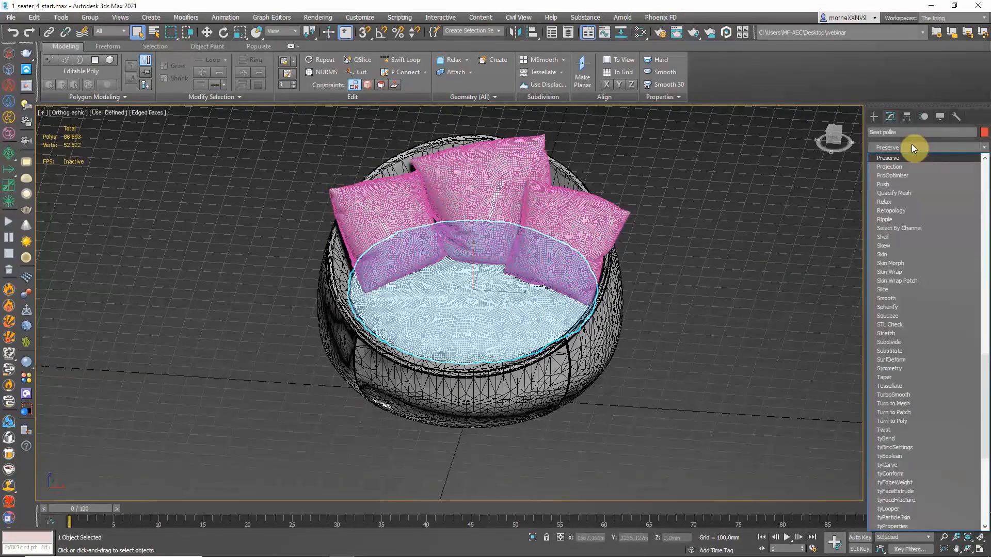
left_click(899, 176)
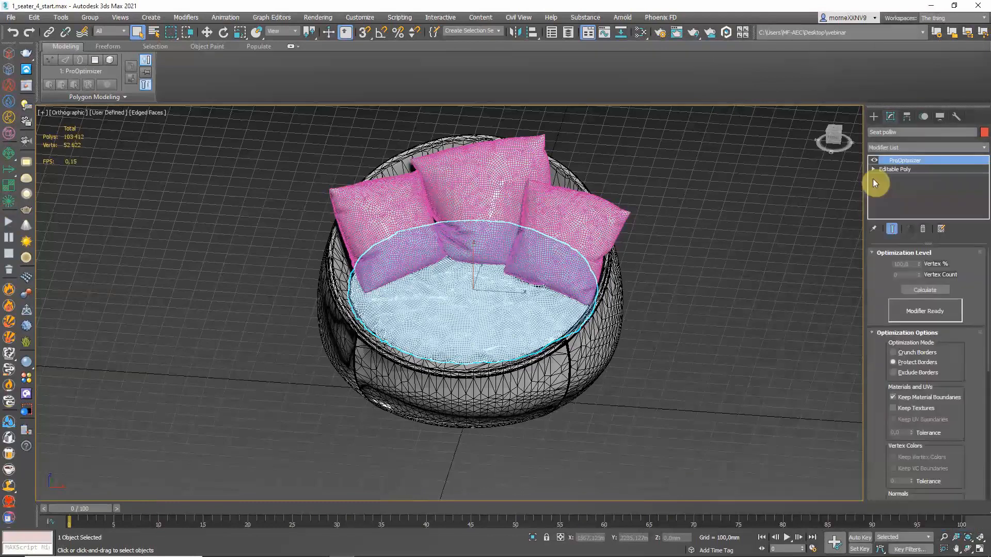
left_click(915, 290)
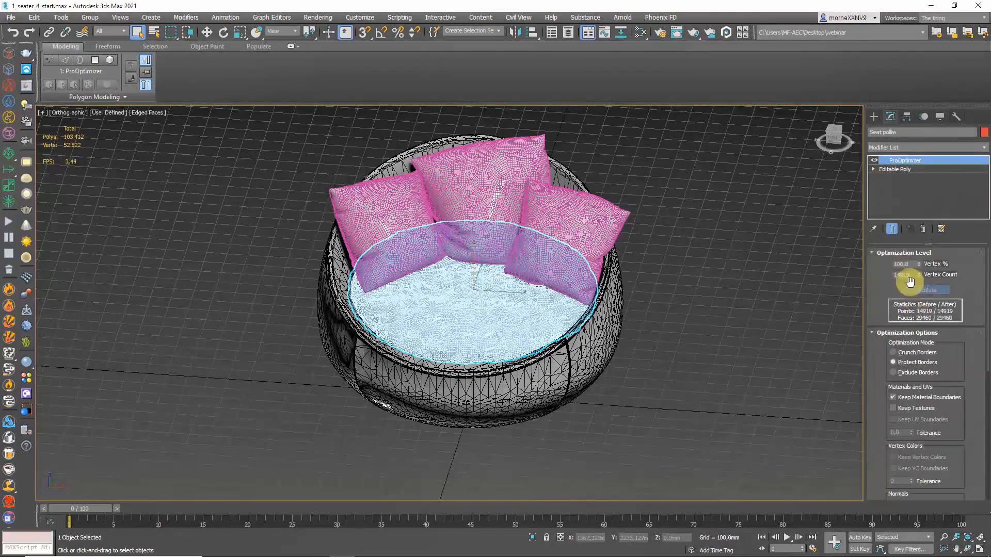
left_click(916, 265)
type("20")
key("Return")
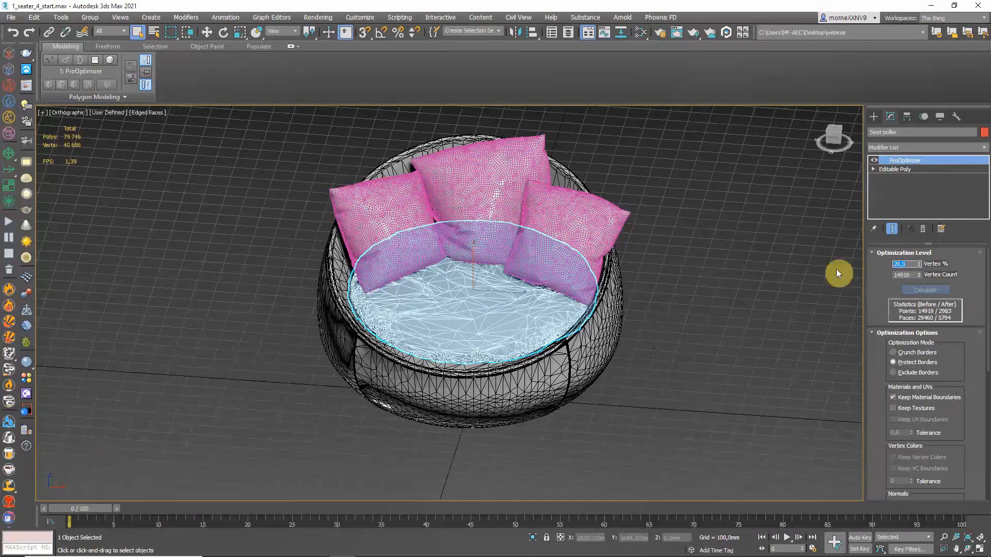
Apply a ProOptimizer modifier to the two throw pillows, calculate it and set the vertex percentage to 20
left_click(563, 235)
left_click(895, 148)
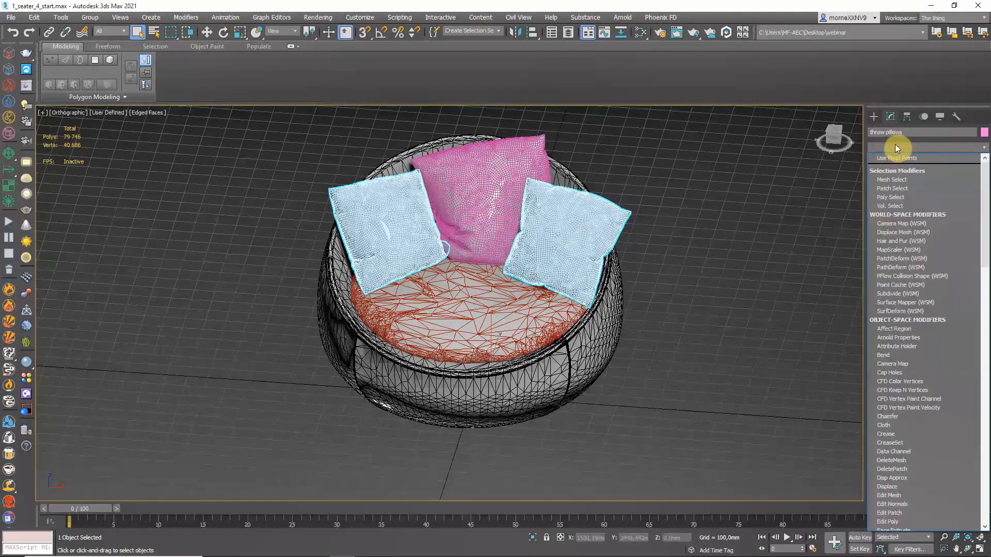
type("pre")
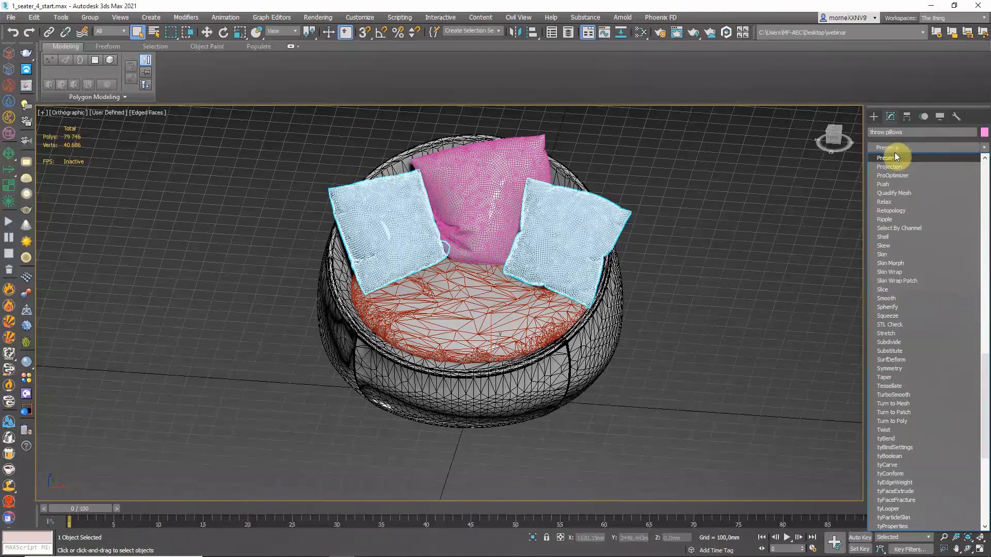
left_click(893, 176)
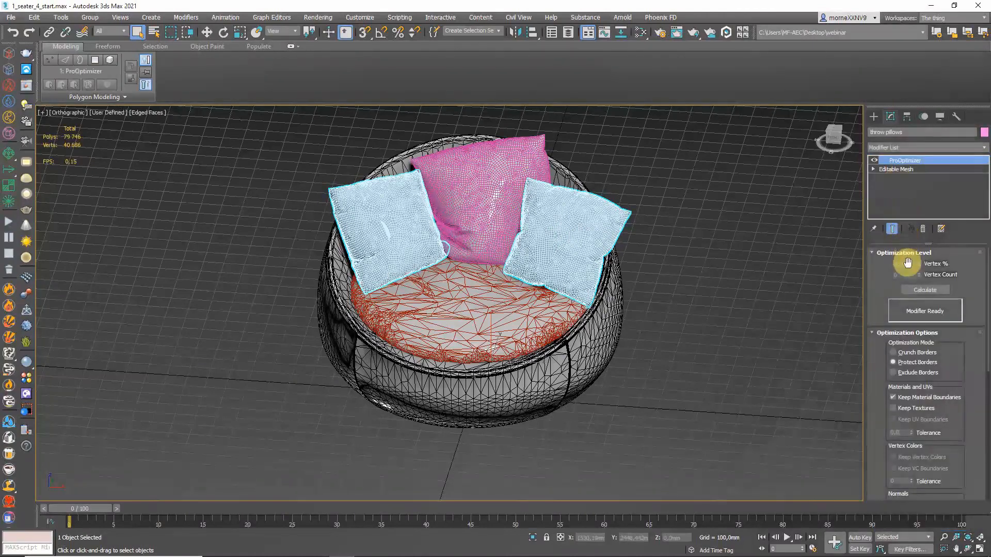
left_click(917, 289)
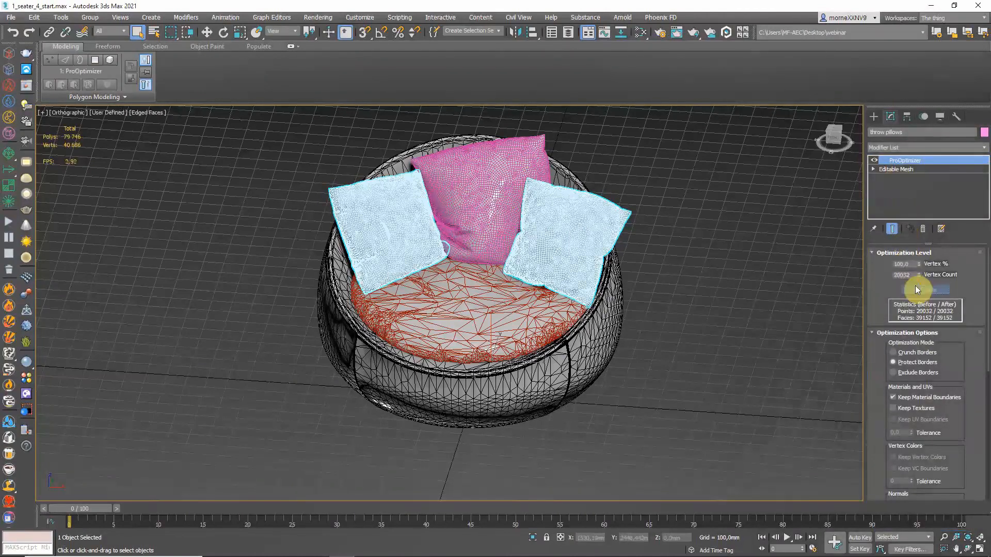
left_click(911, 265)
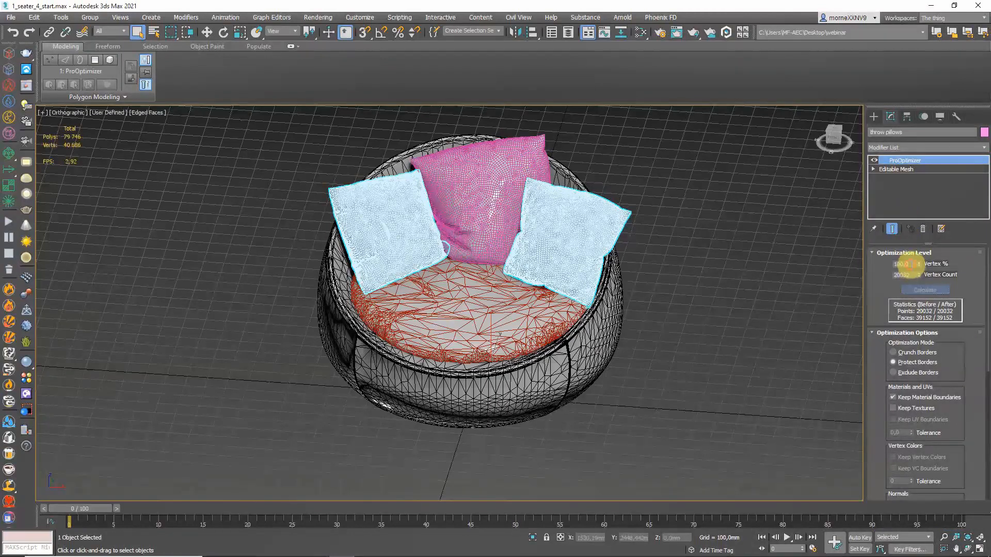
left_click_drag(911, 265, 856, 266)
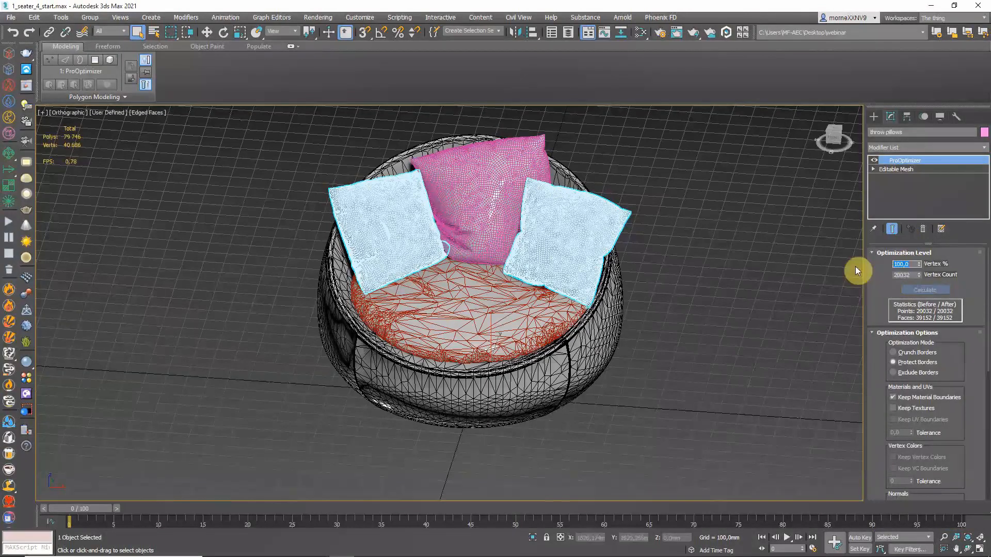
type("20")
key("Return")
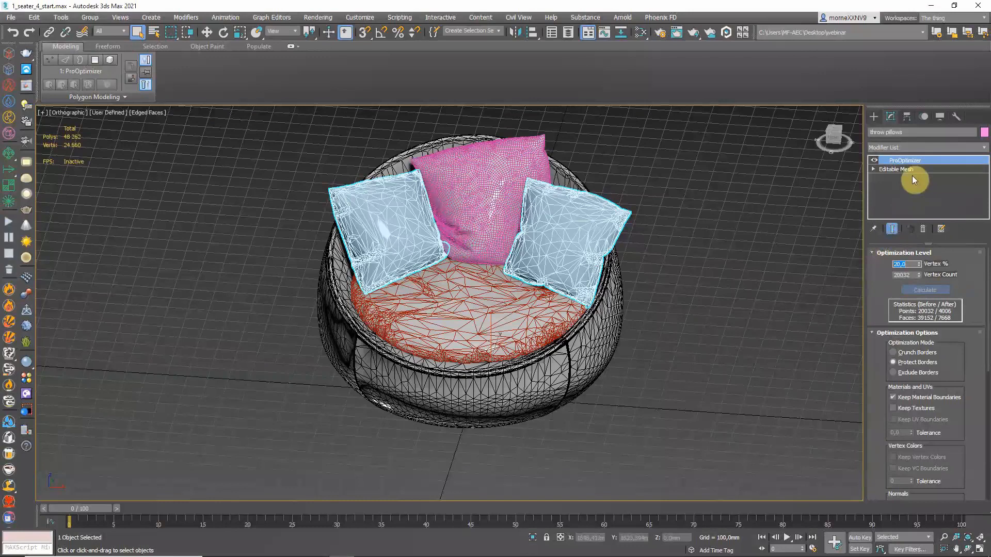
Apply a ProOptimizer modifier to the middle pillow, calculate it and set the vertex percentage to 20
left_click(497, 174)
left_click(914, 148)
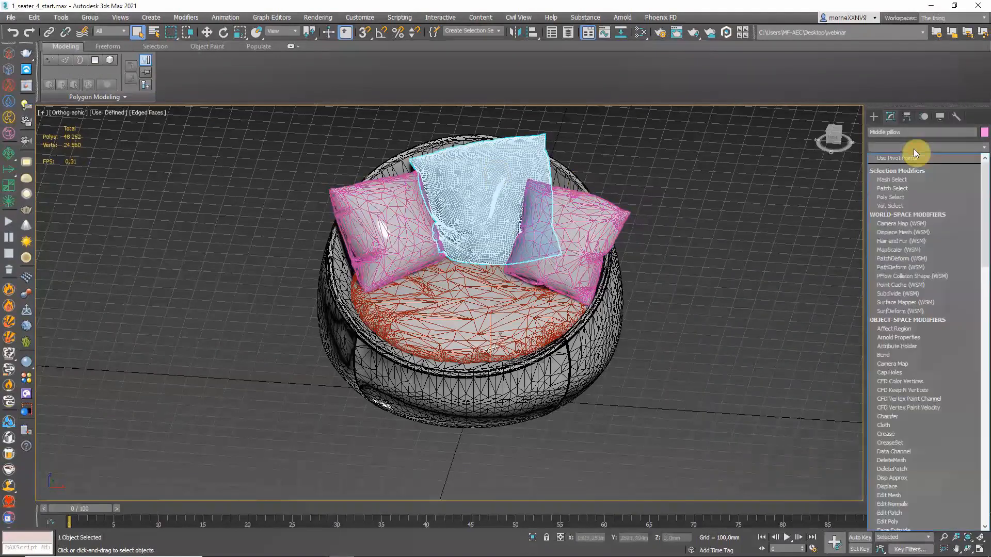
type("pr")
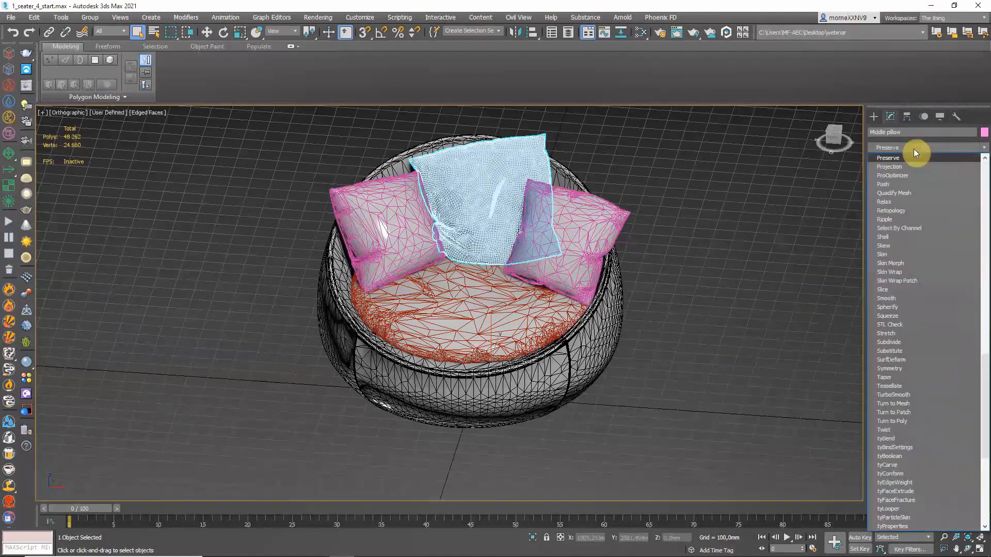
left_click(910, 175)
left_click(918, 292)
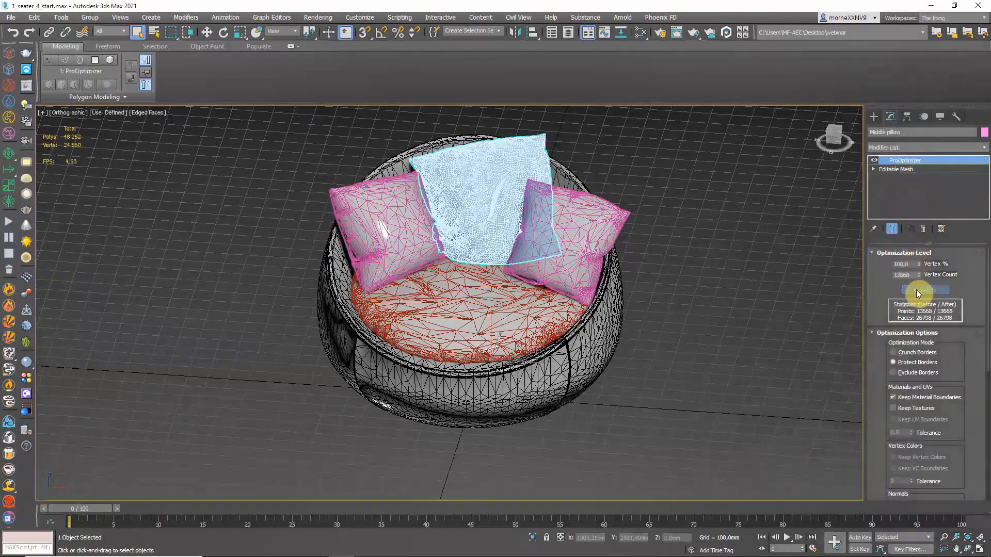
double_click(904, 264)
type("20")
key("Return")
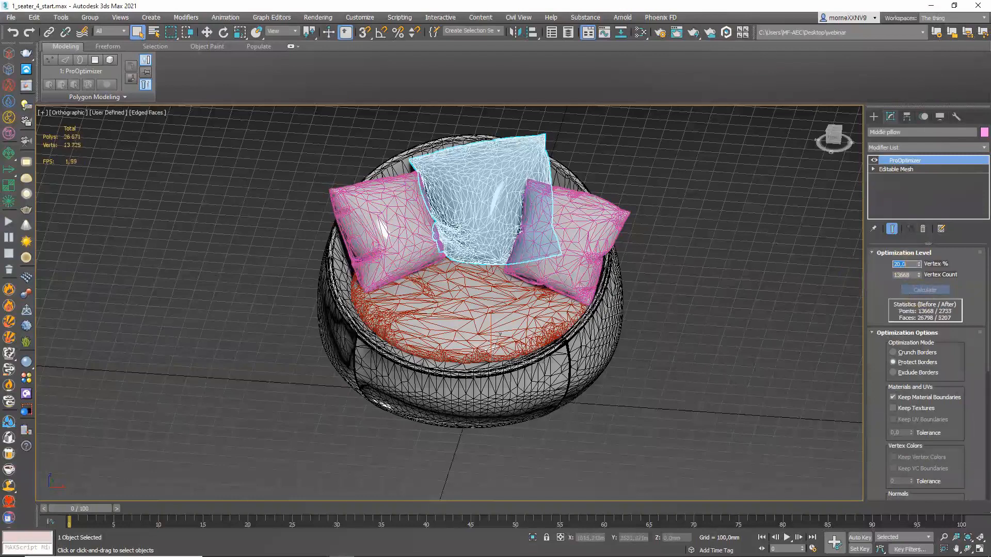
left_click(696, 310)
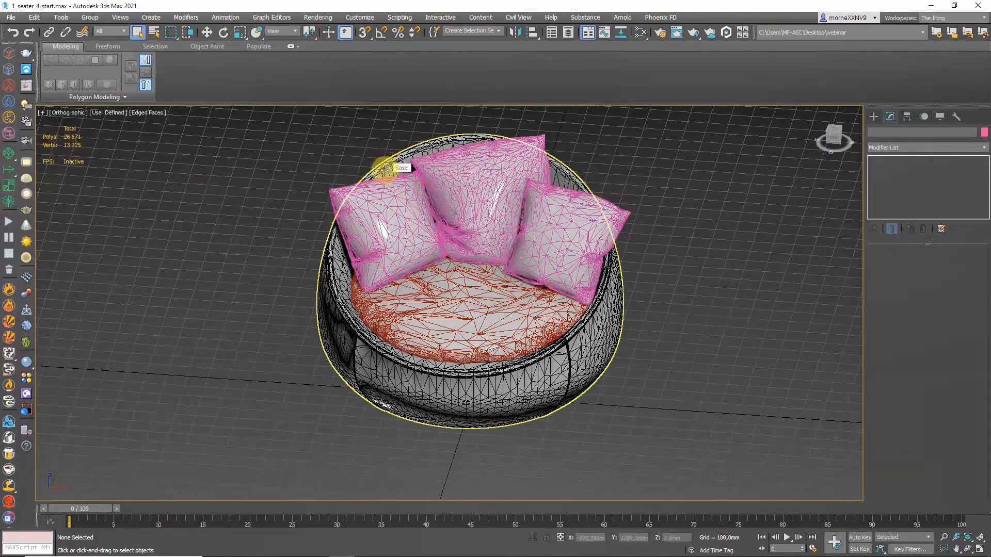
Start the Cylinder primitive in the top view of the chair
key("t")
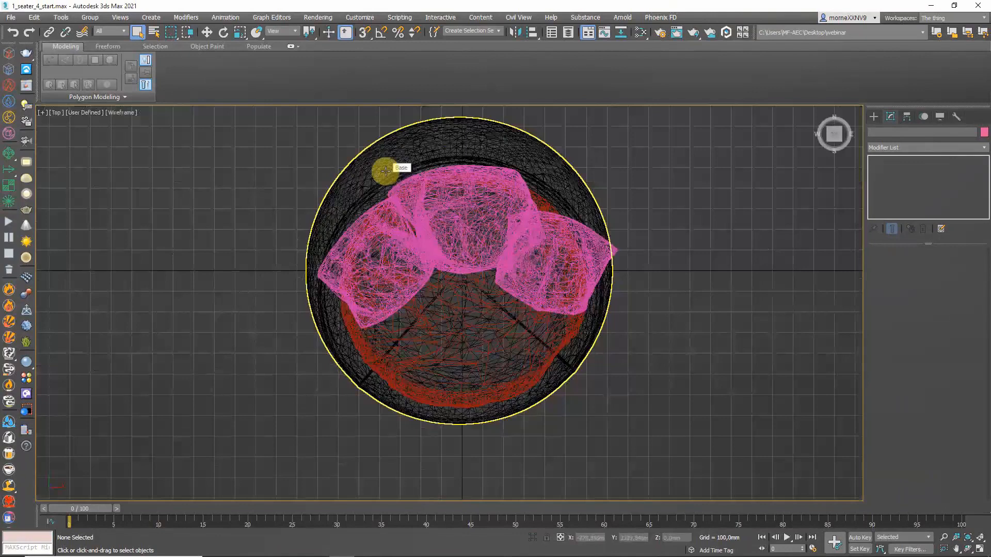
left_click(874, 116)
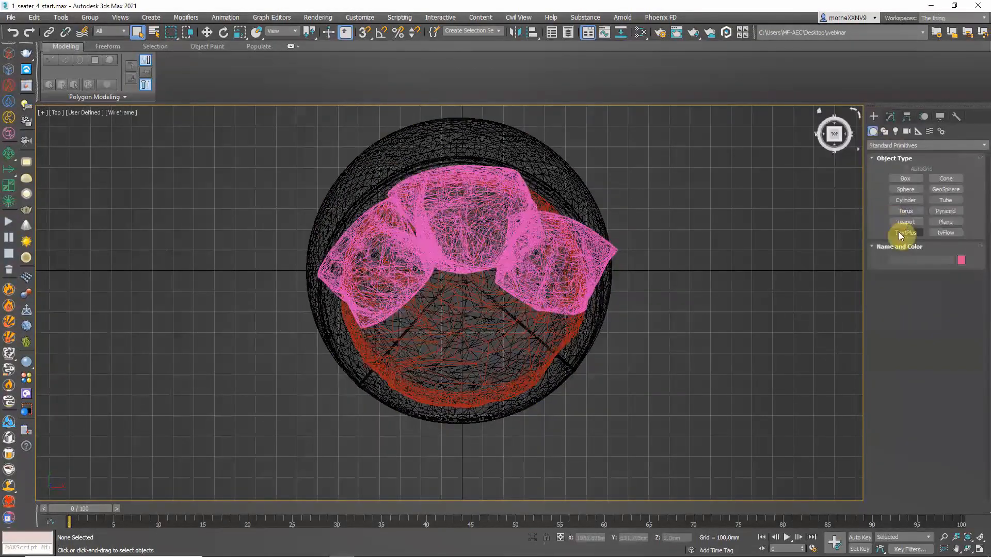
left_click(907, 201)
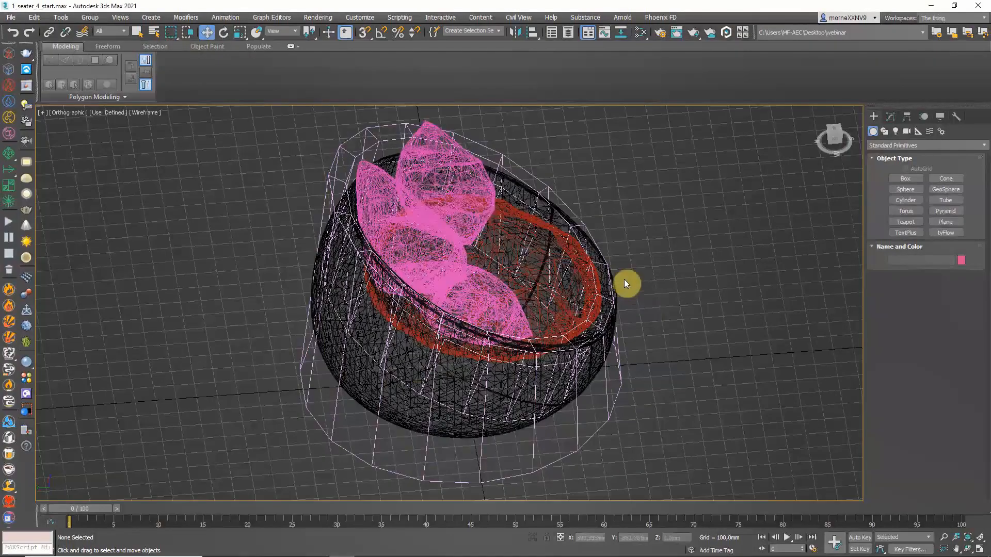
Move the low-poly cylinder to the world origin by setting its X, Y and Z position to 0
left_click(526, 175)
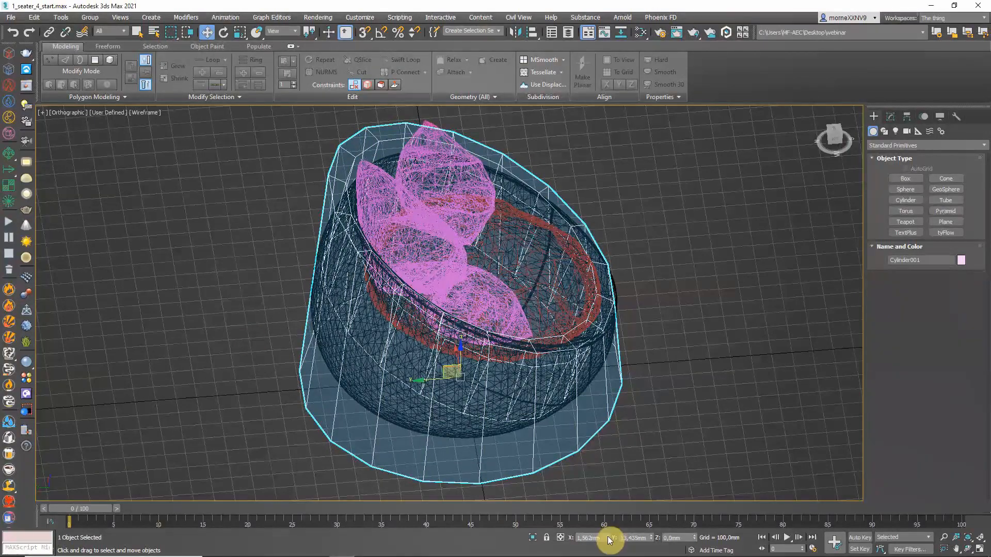
left_click_drag(601, 538, 553, 539)
type("0,")
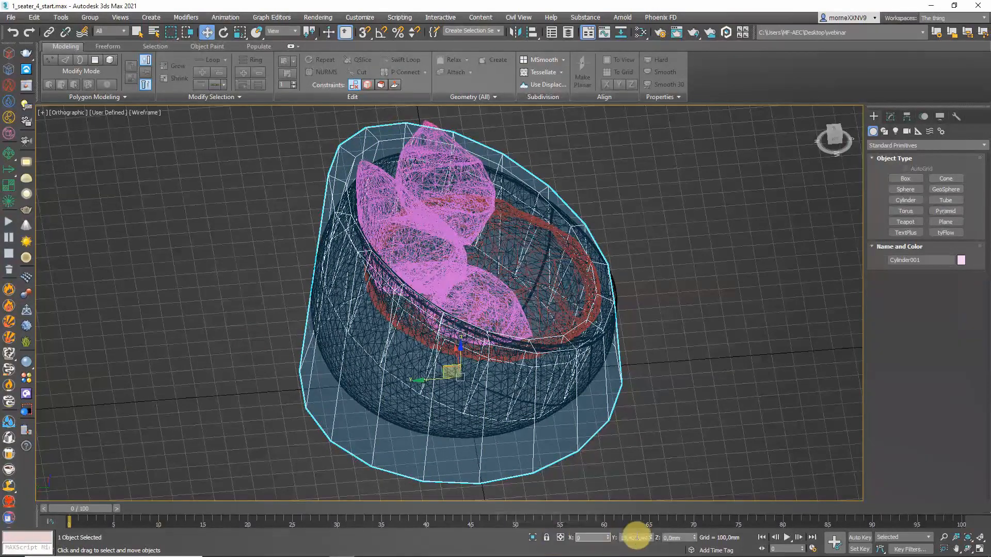
type("0")
left_click_drag(692, 538, 677, 538)
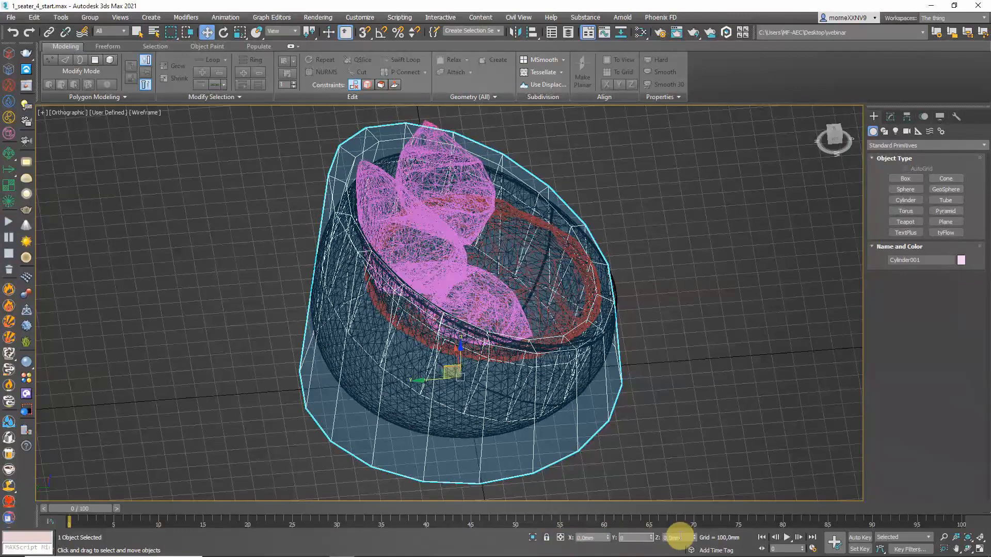
type("0")
key("Return")
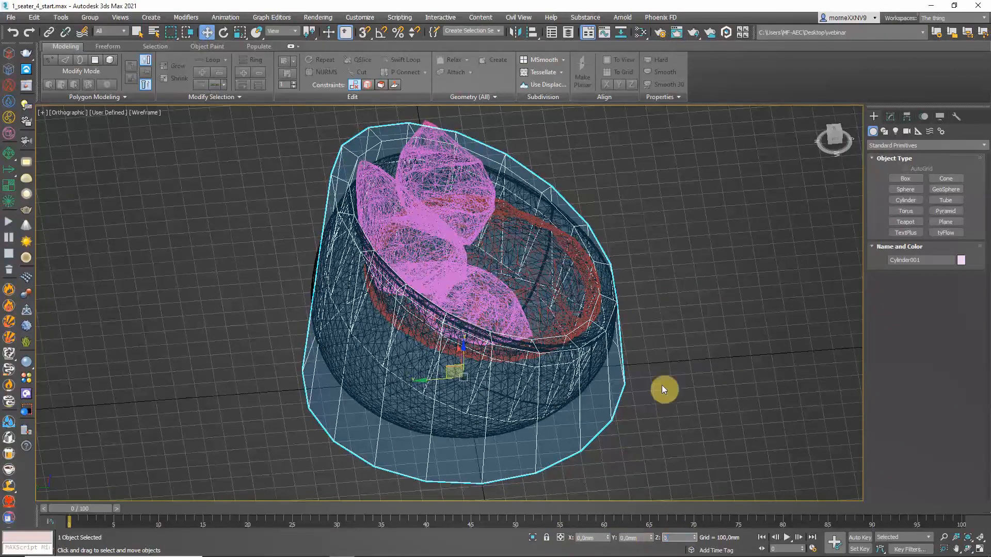
left_click(665, 386)
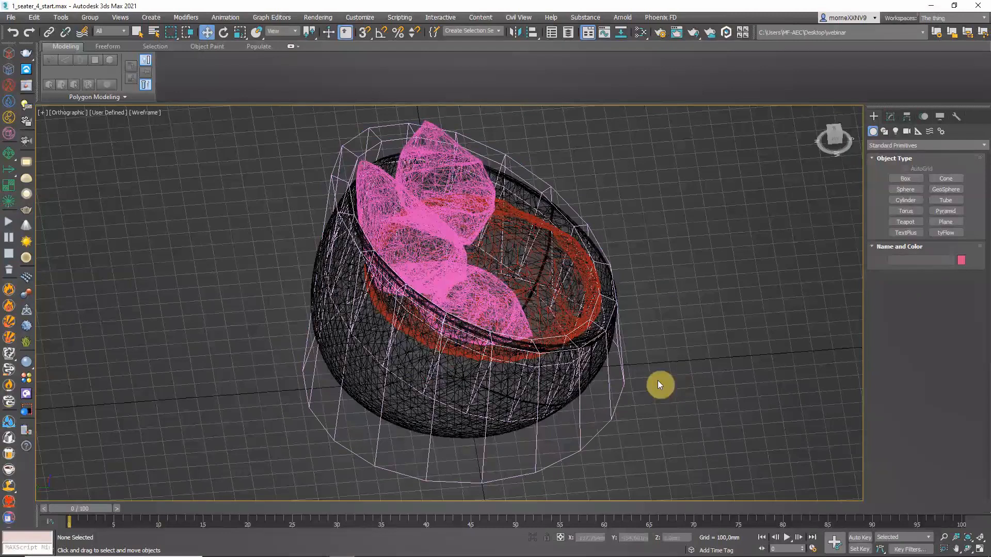
Export the low-poly cylinder as an FBX, replacing the existing Low poly loveseat file in the export folder
left_click(622, 371)
left_click(11, 17)
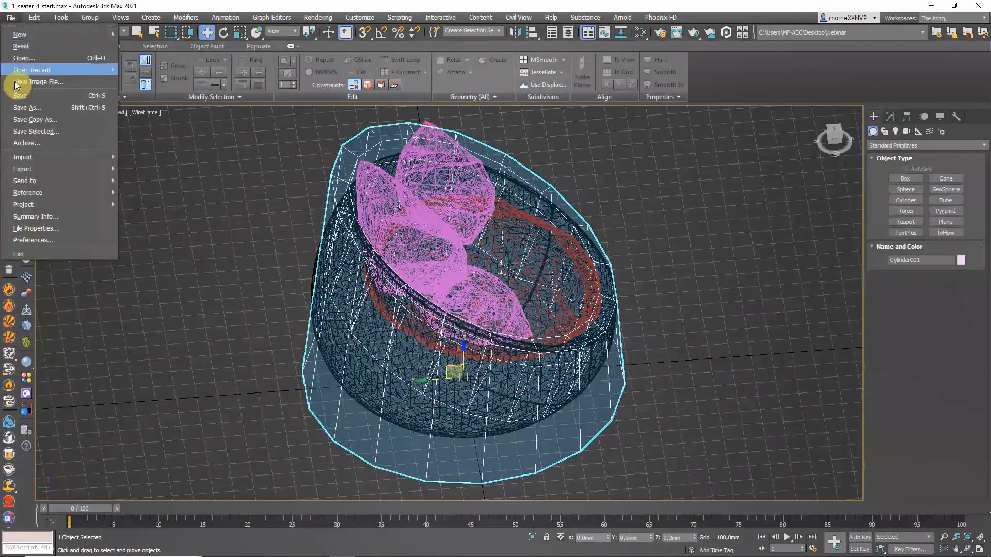
mouse_move(27, 171)
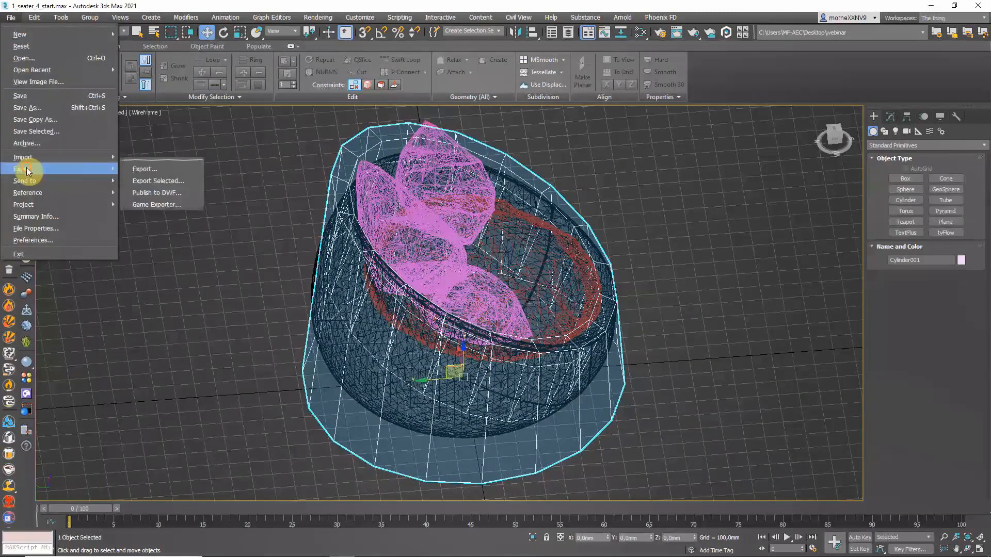
left_click(147, 169)
left_click(110, 82)
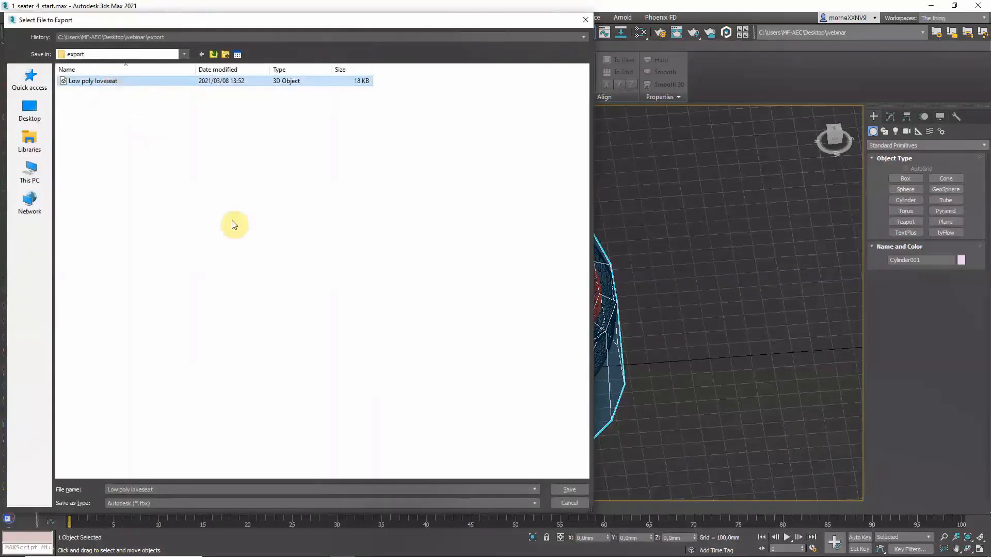
left_click(568, 488)
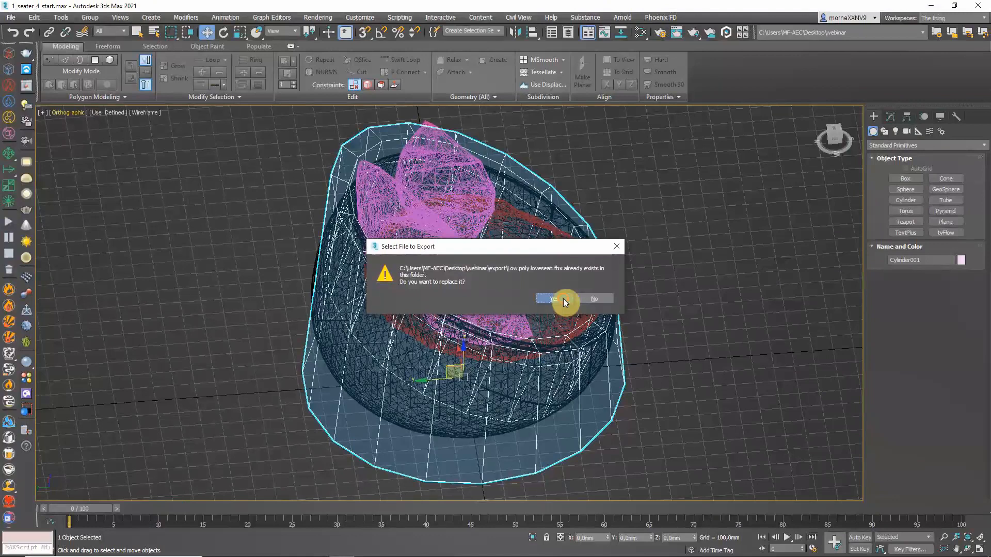
left_click(563, 299)
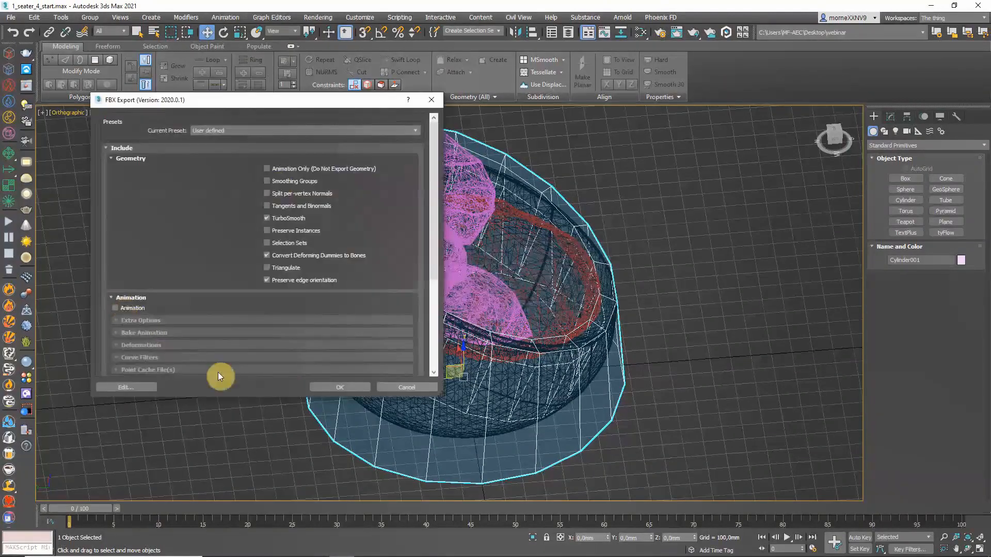
left_click(349, 389)
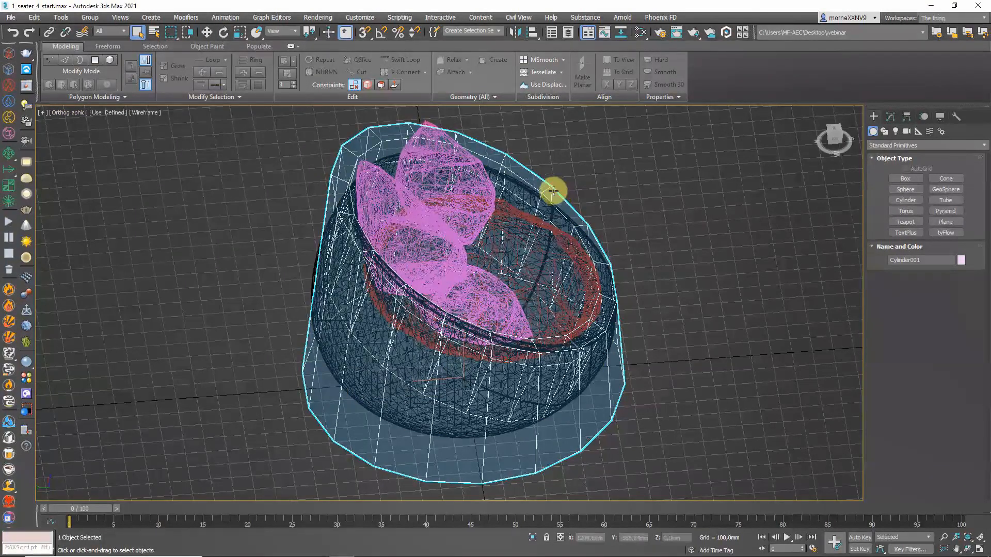
Delete the cylinder and move the pivots of the four remaining chair objects to the world origin
key("Delete")
left_click_drag(243, 108, 672, 460)
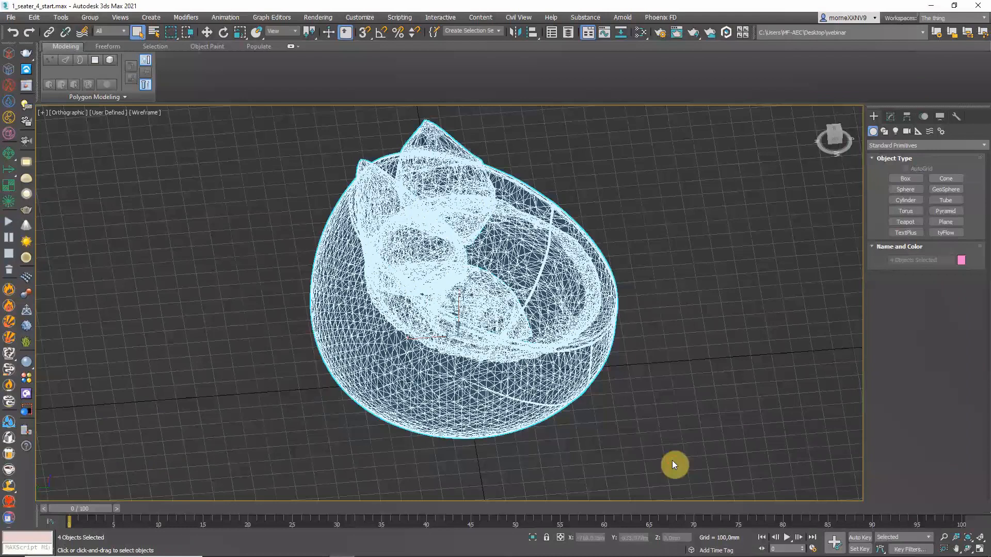
left_click(907, 116)
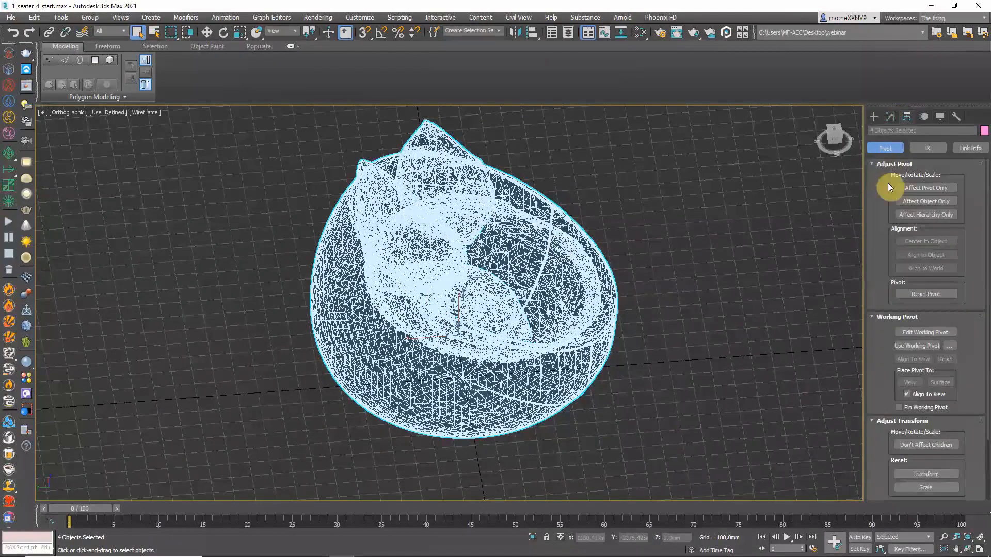
left_click(909, 188)
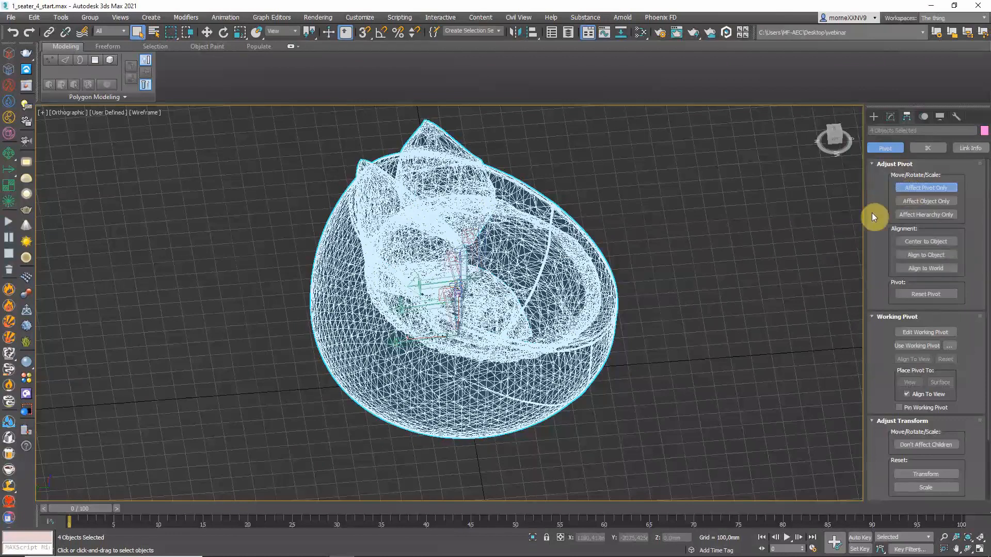
key("w")
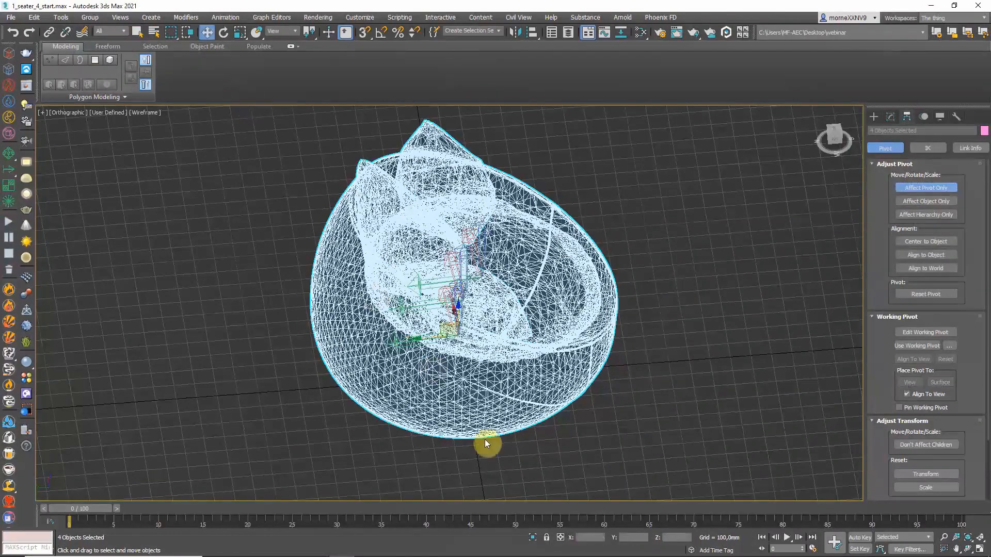
left_click(582, 537)
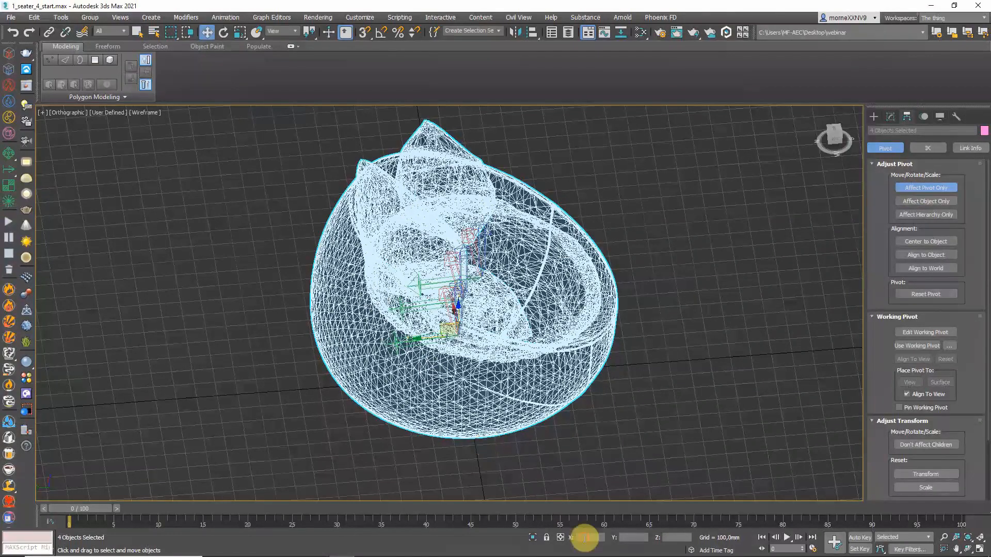
left_click(638, 538)
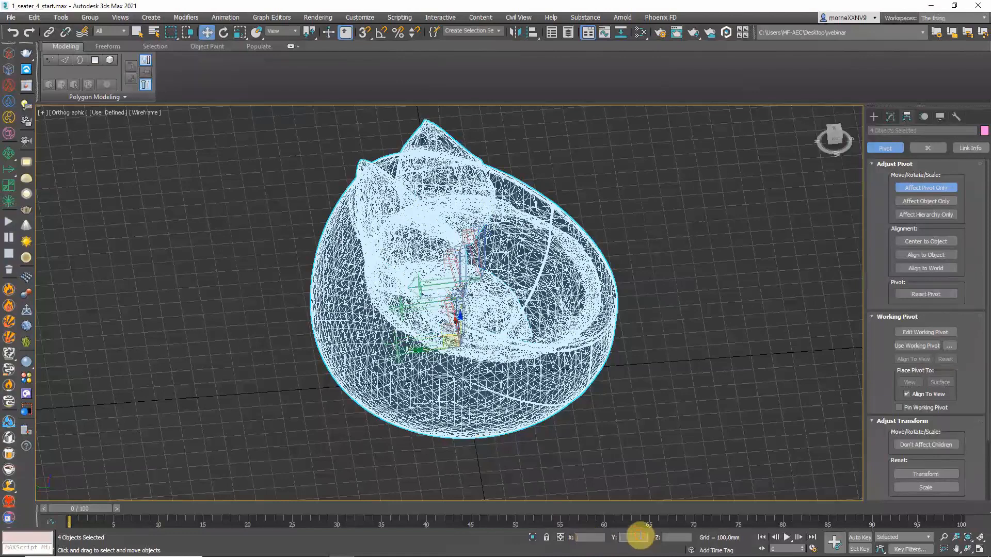
left_click(671, 538)
key("Return")
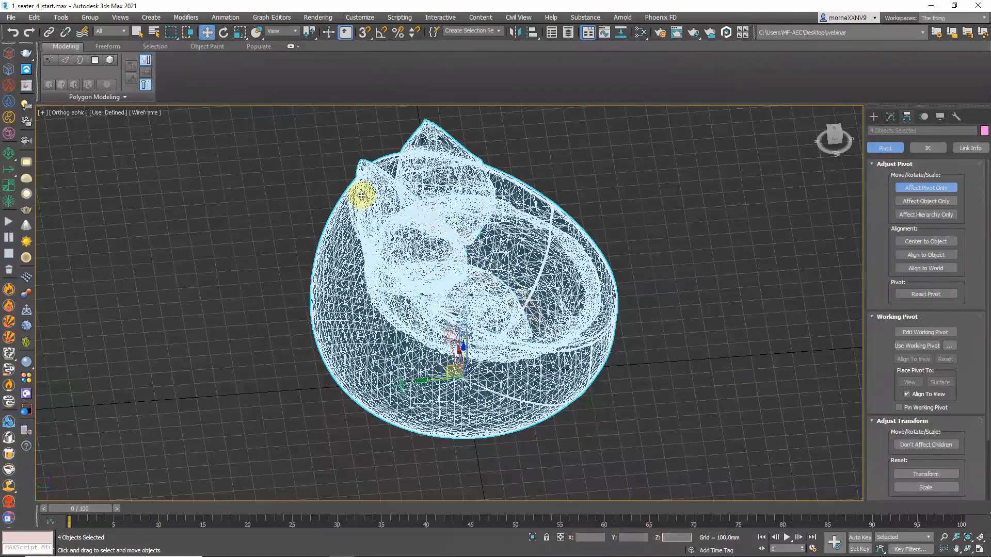
left_click(910, 189)
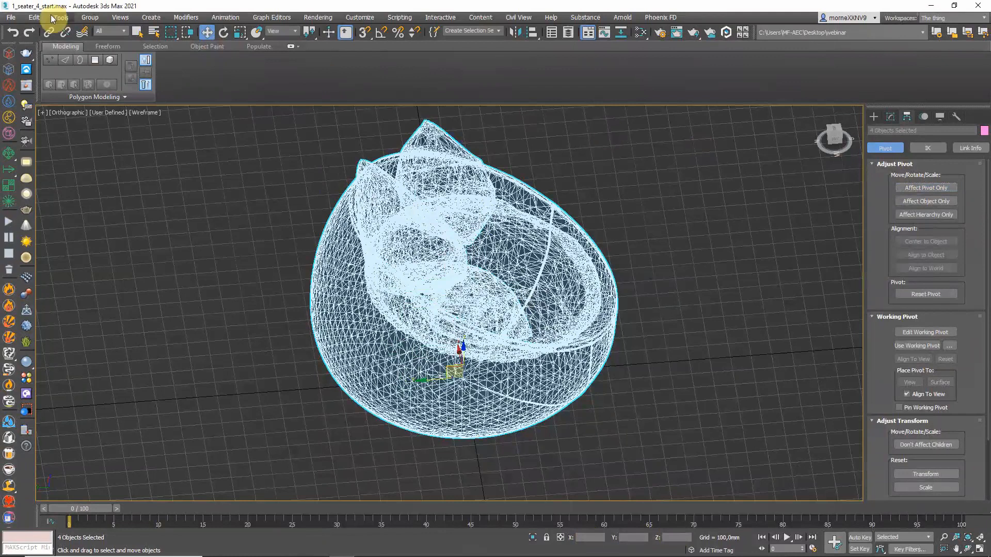
Export the four selected chair objects as an FBX named High poly loveseat in the export folder
left_click(14, 19)
mouse_move(106, 170)
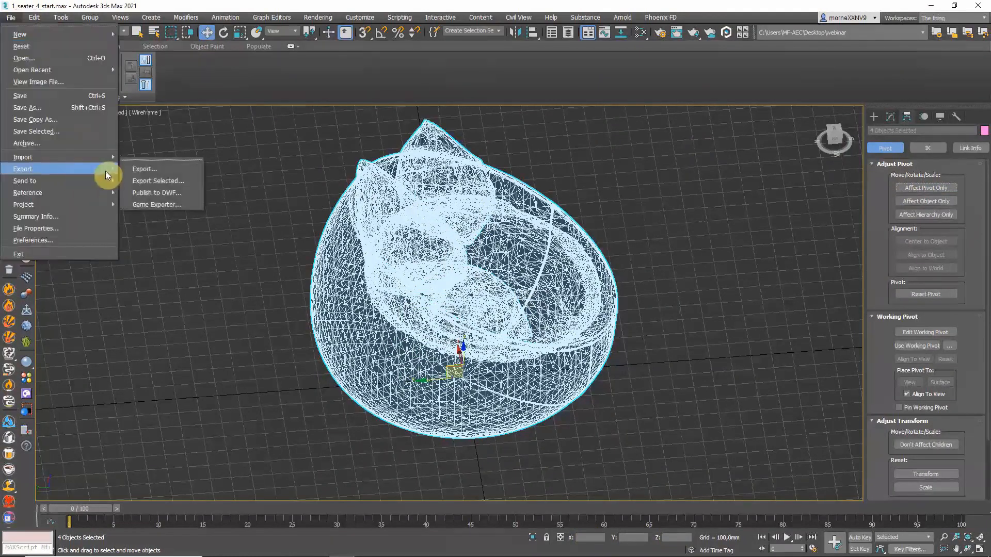
left_click(166, 181)
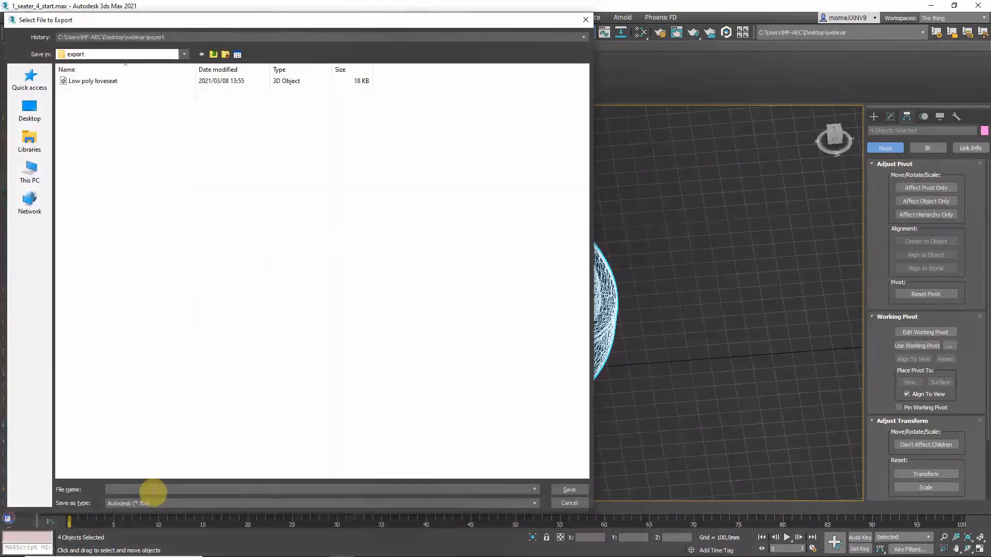
left_click(103, 82)
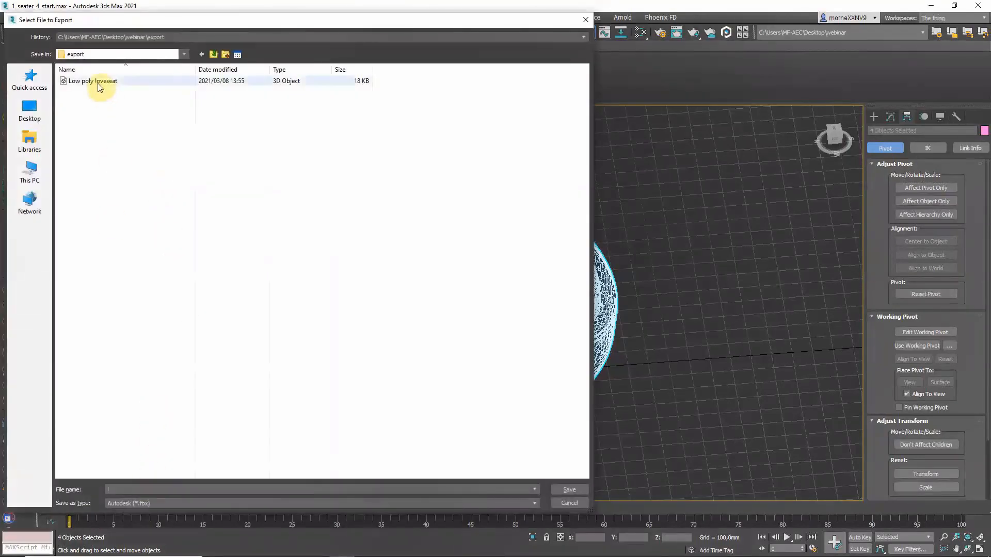
left_click(118, 490)
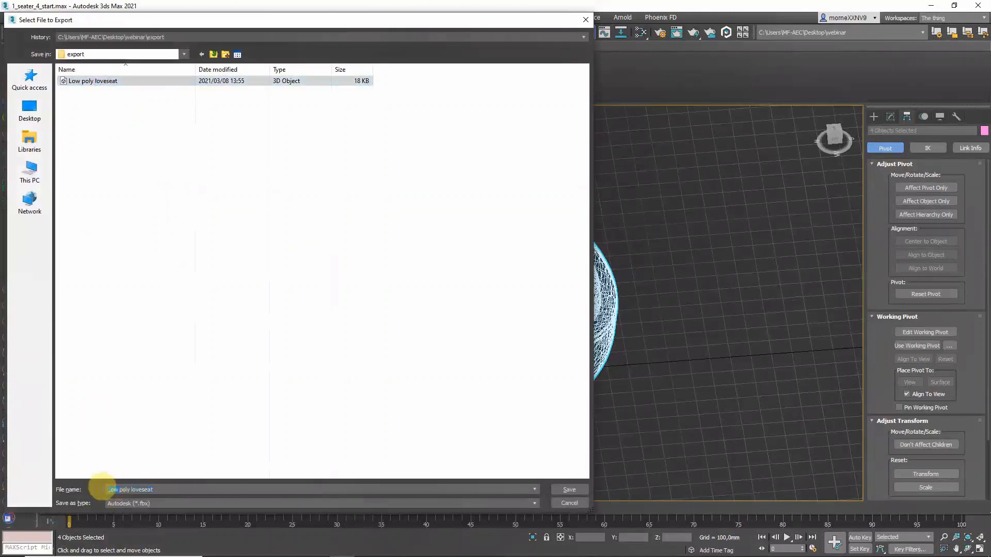
type("High")
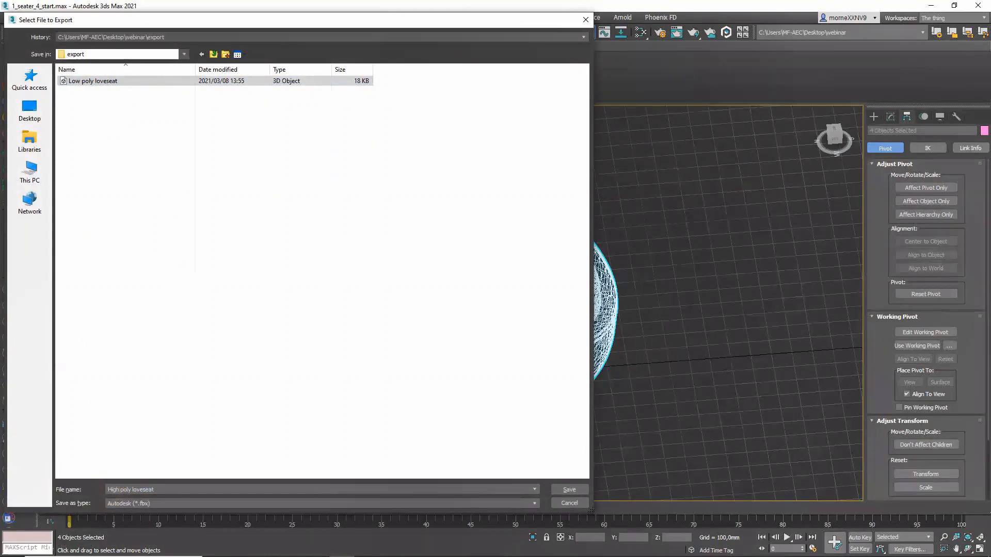
left_click(568, 491)
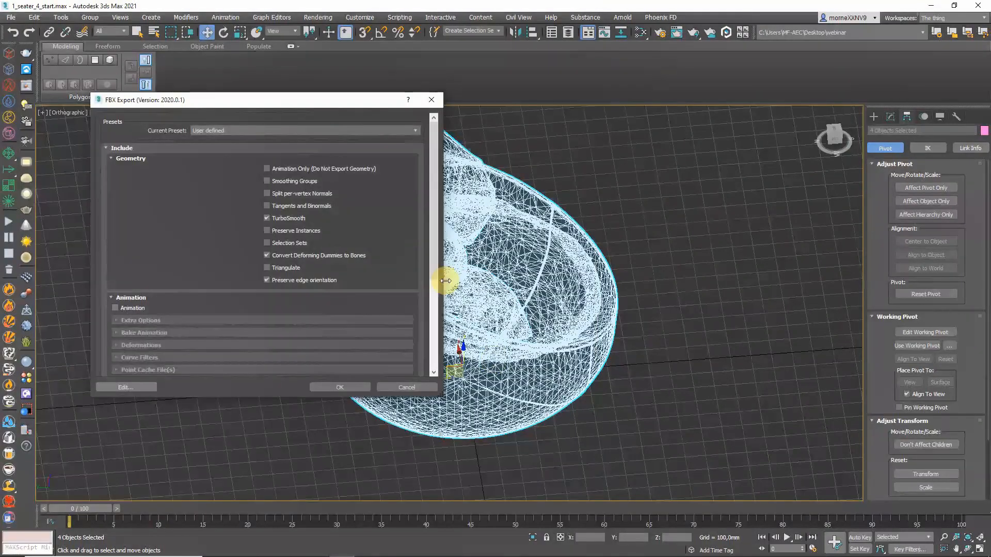
left_click(349, 388)
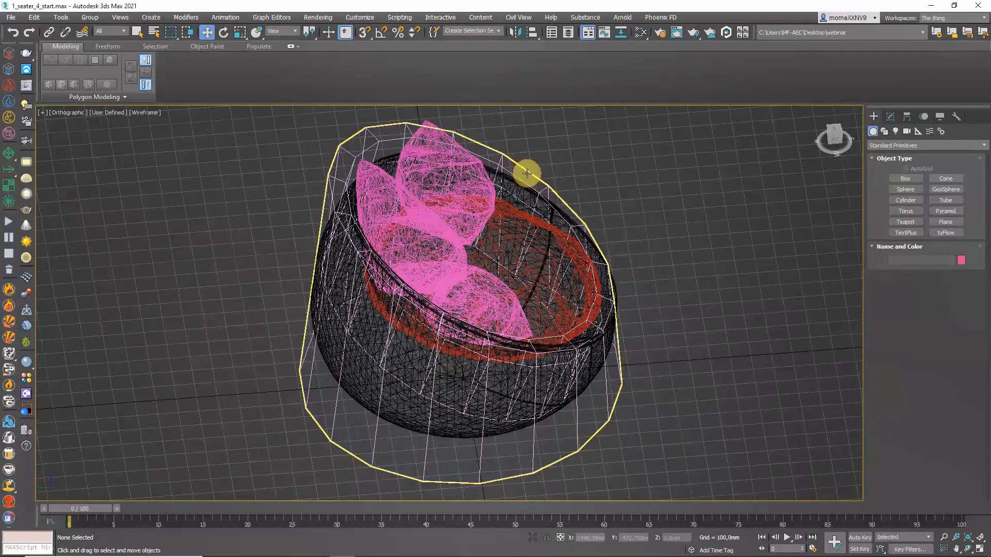
Place the low-poly cylinder around the chair at the world origin with X, Y and Z positions of 0
left_click(527, 173)
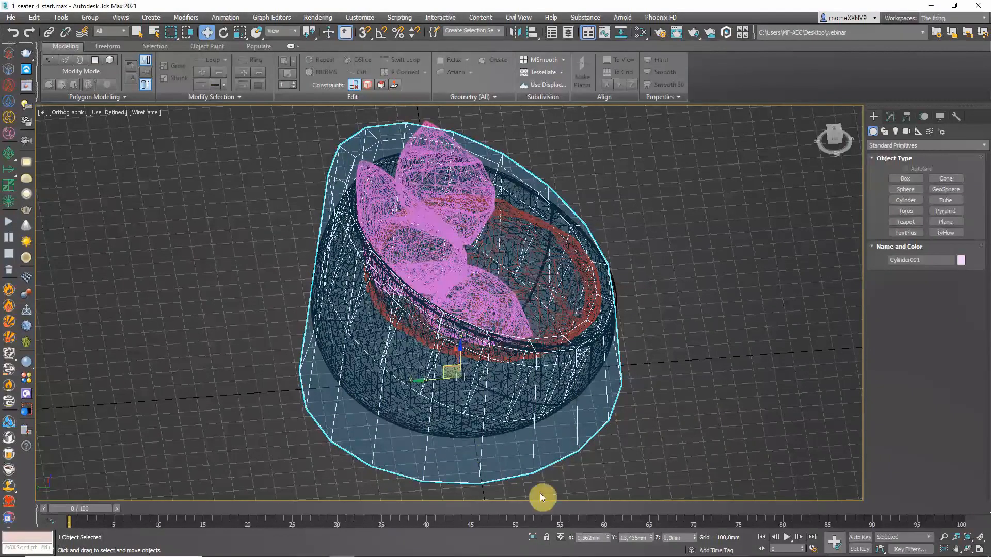
right_click(608, 537)
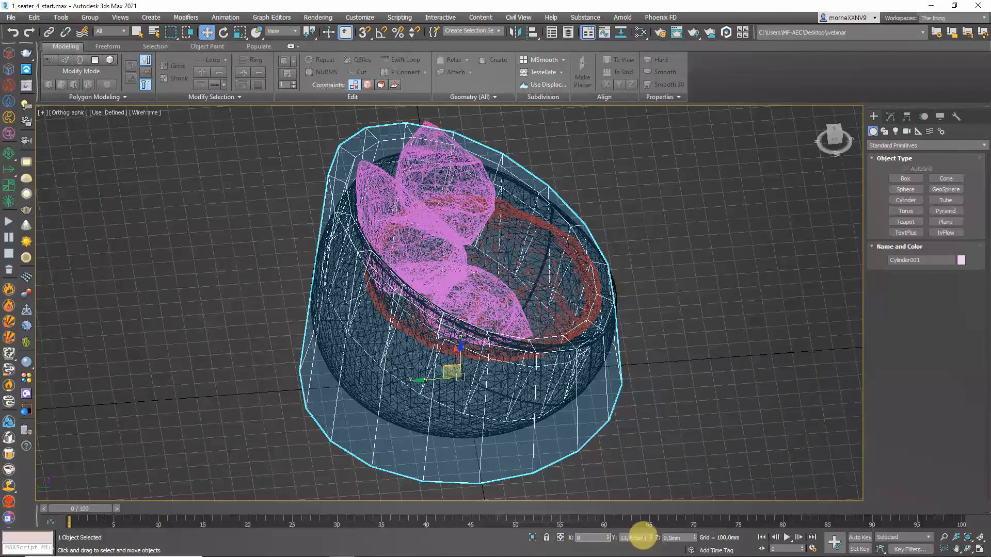
left_click_drag(646, 535, 570, 536)
type("0")
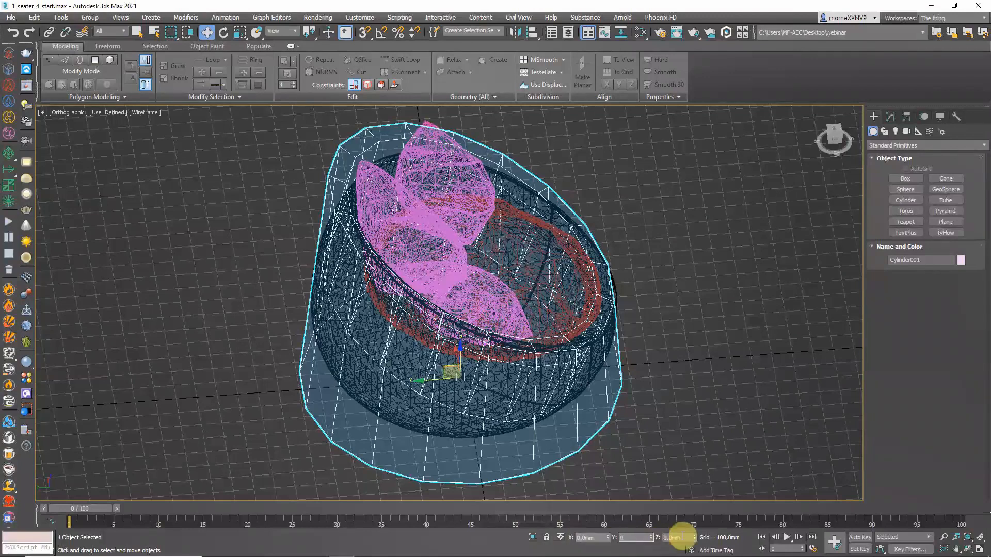
left_click_drag(688, 537, 675, 537)
type("0")
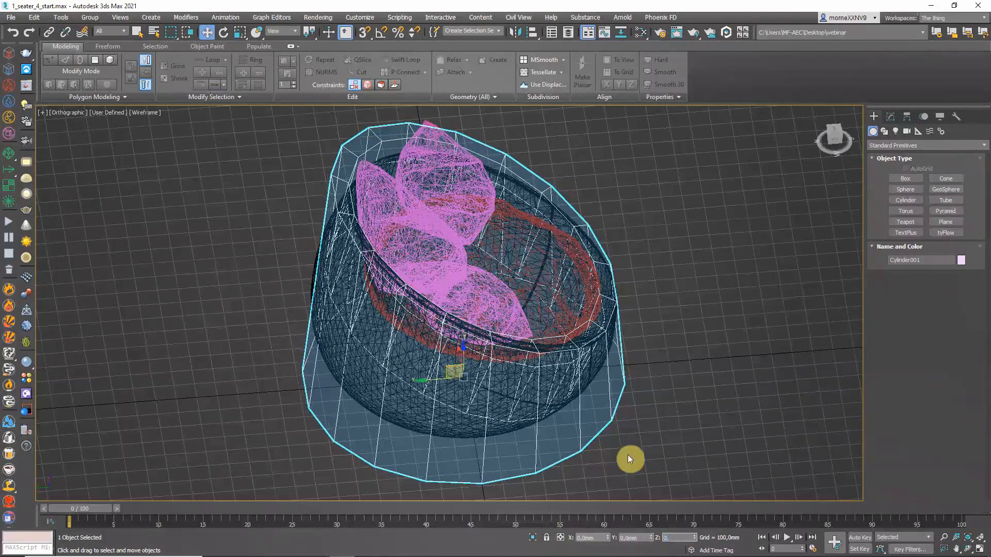
left_click(665, 383)
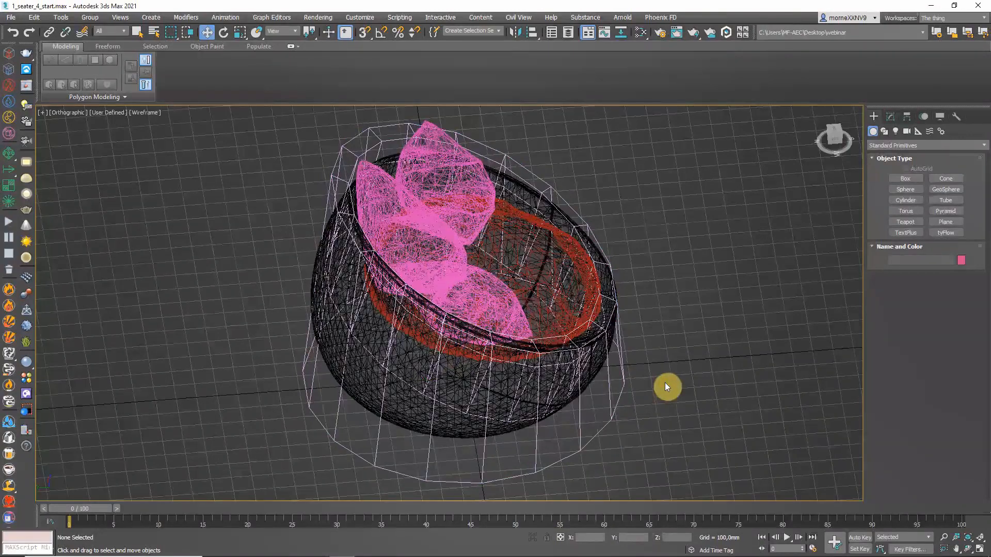
left_click(471, 327)
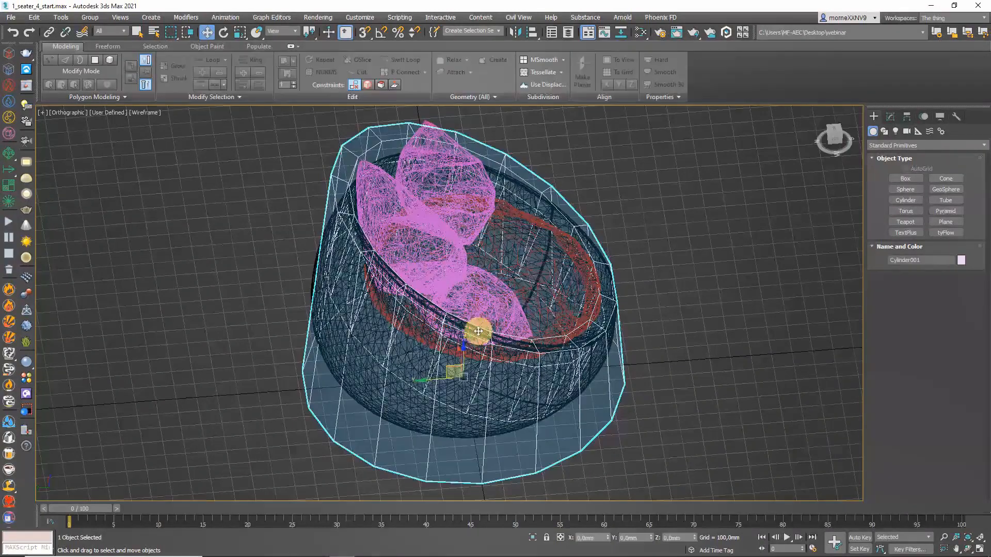
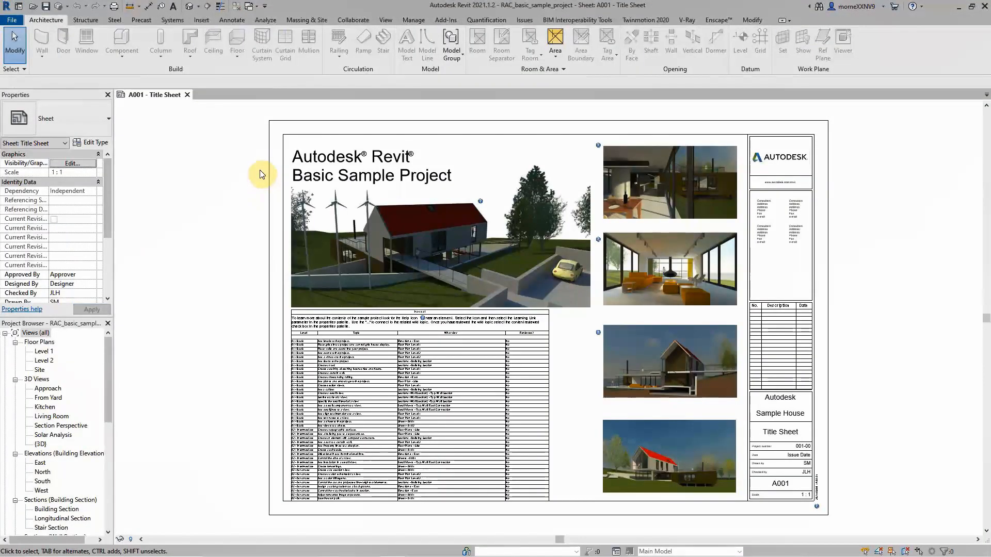
Switch to Revit, open the Enscape Asset Library and create a new asset in the Custom Asset Editor
left_click(719, 21)
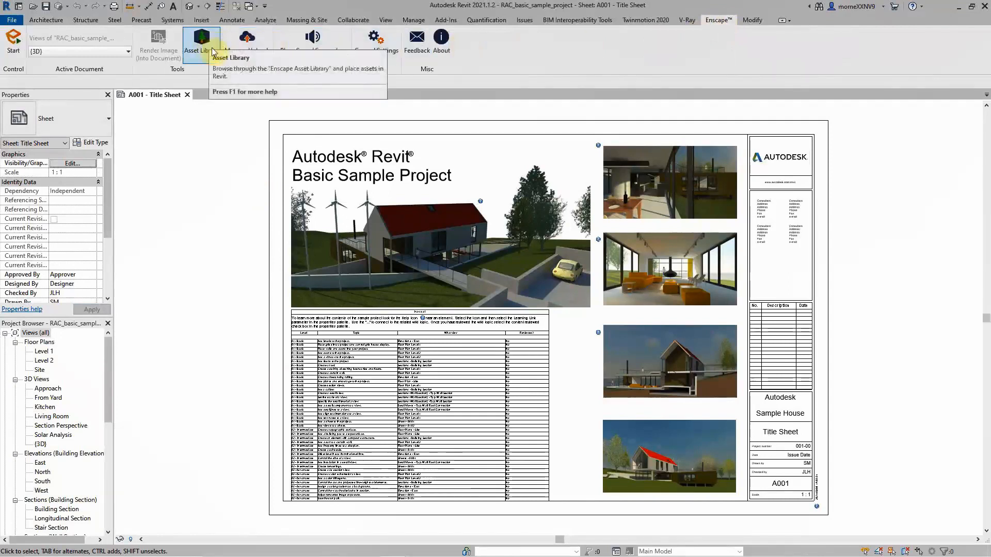
left_click(209, 44)
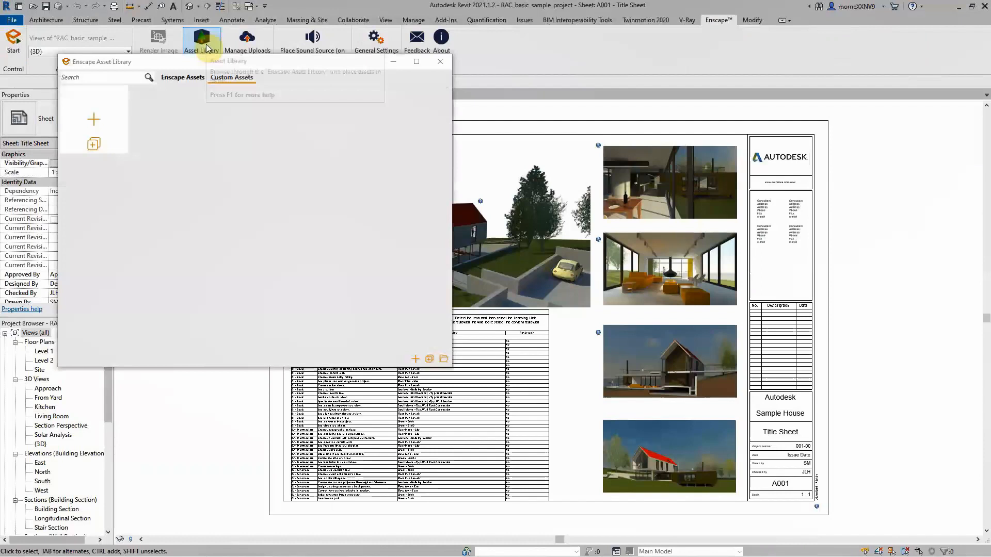
mouse_move(96, 116)
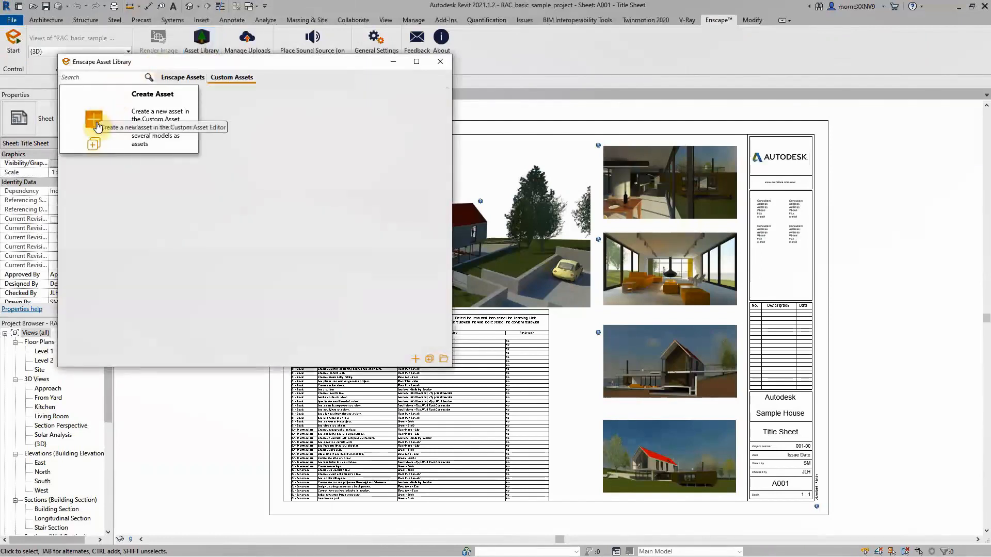
left_click(97, 116)
left_click(96, 115)
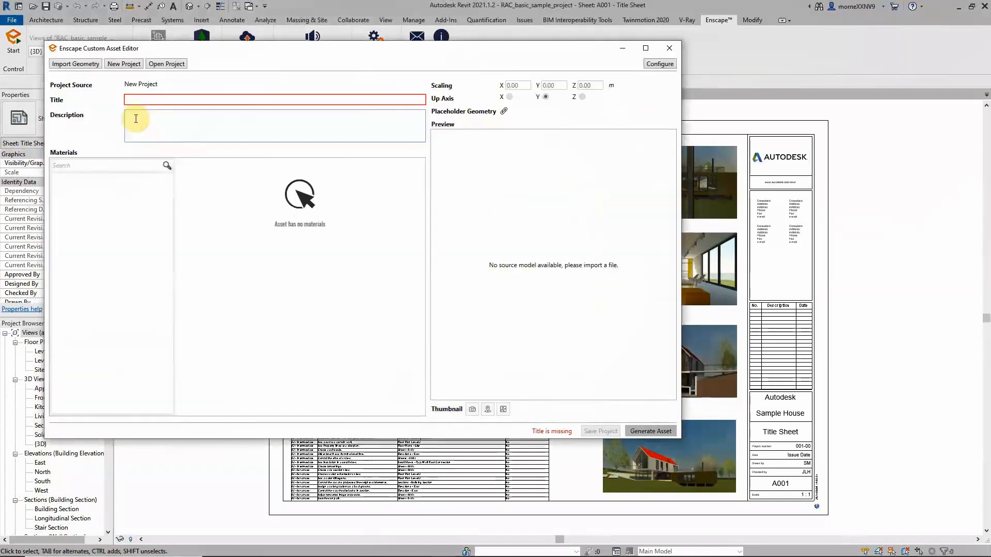
Give the new asset the title "Loveseat red leather" and the description "SKU: 006822"
left_click(132, 99)
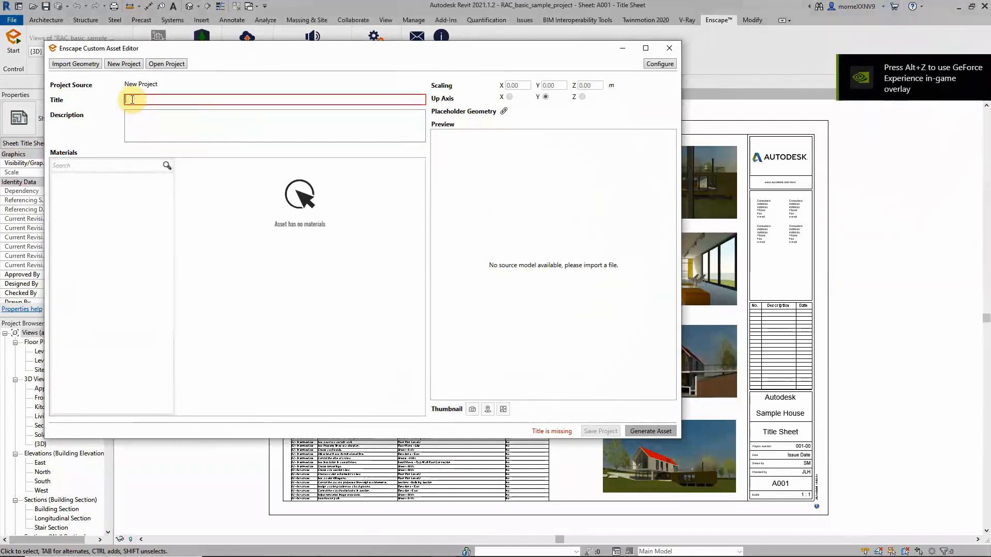
type("Loweseat")
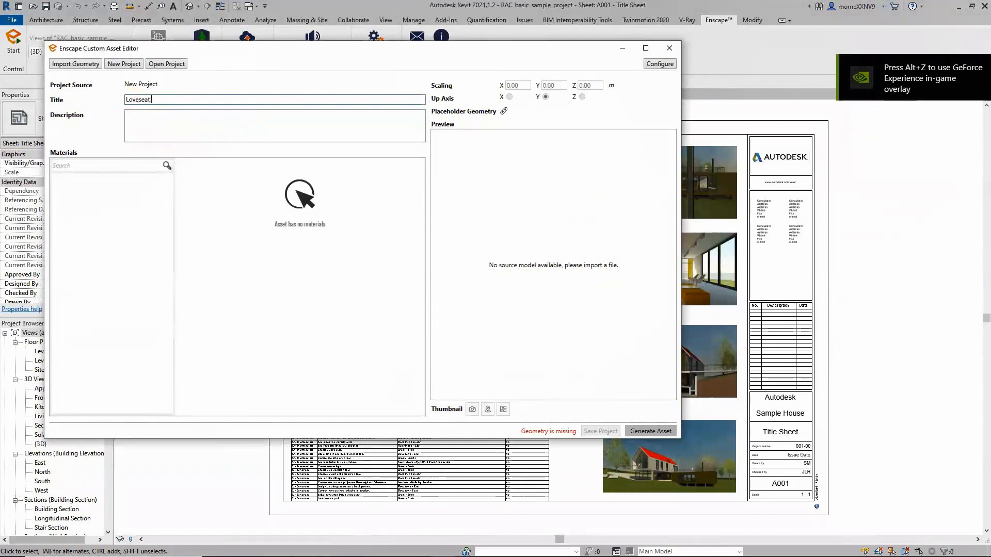
type(" red leat")
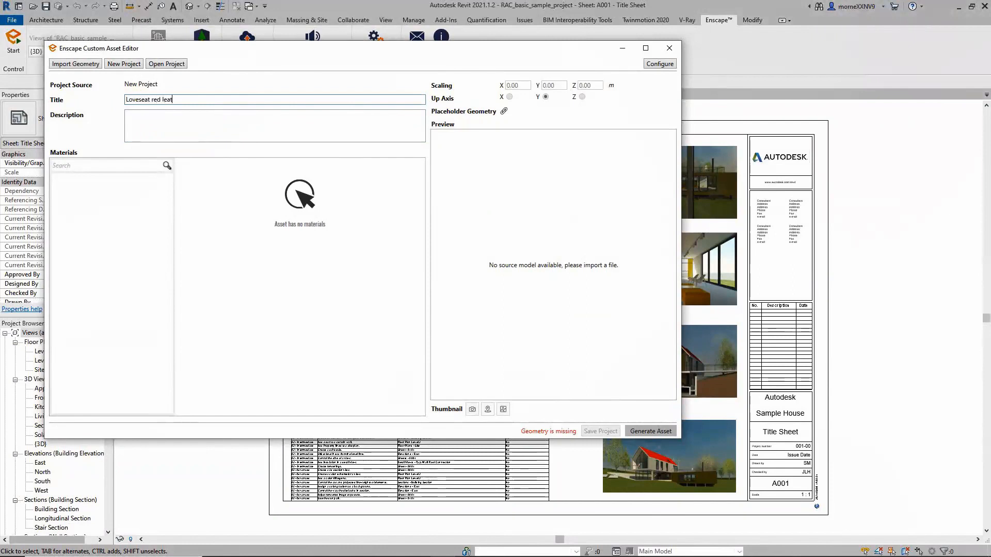
type("her")
left_click(169, 120)
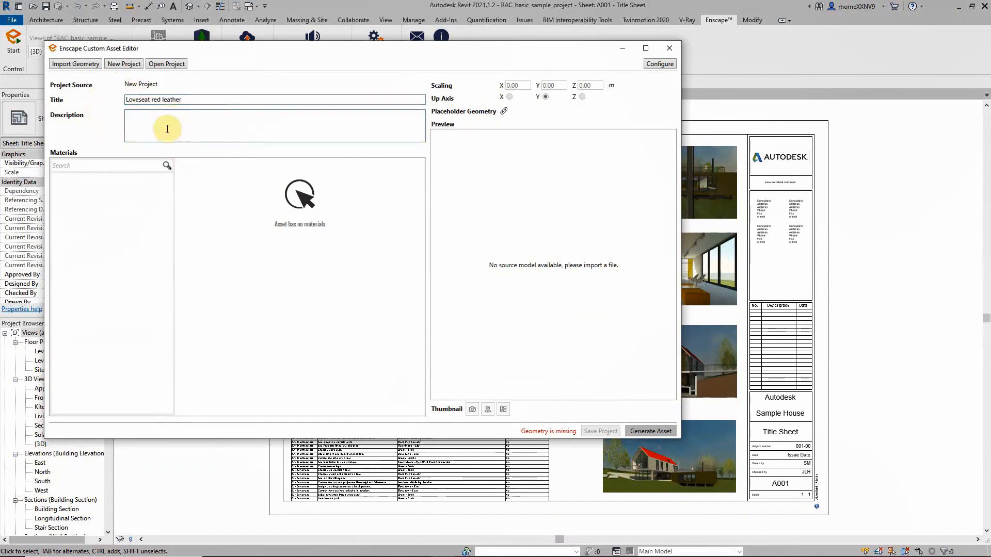
type("SKU: 006822")
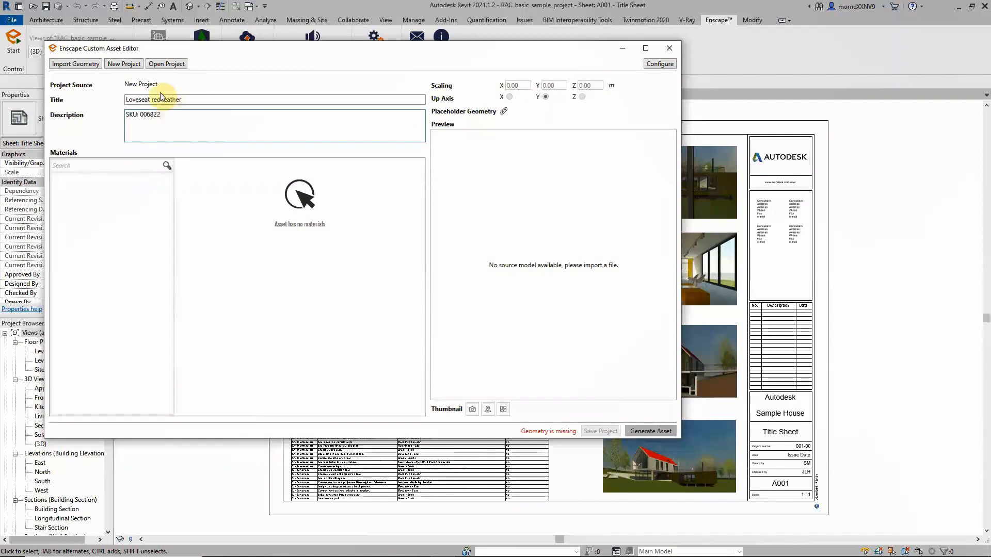
Import the High poly loveseat model from the webinar project's export folder as the asset's geometry
left_click(83, 65)
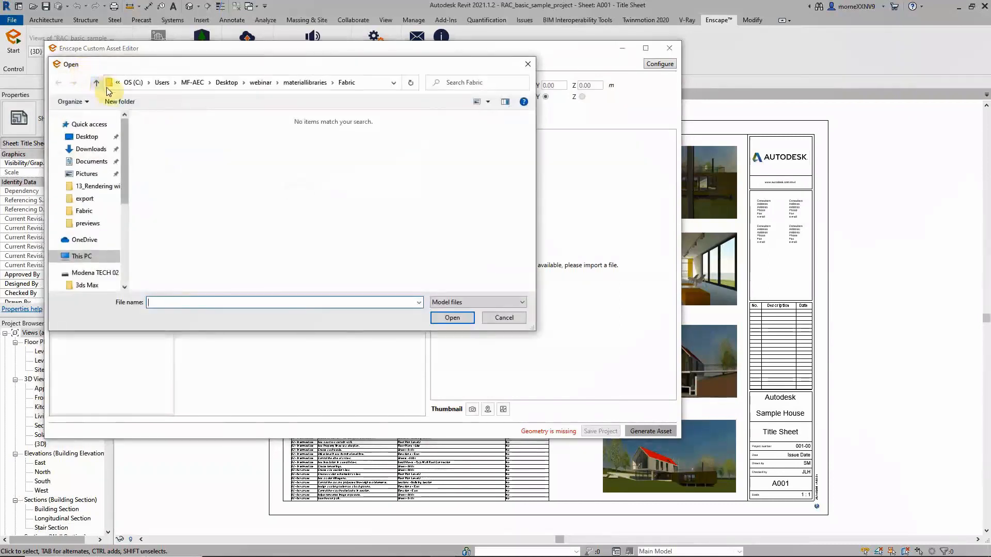
left_click(257, 82)
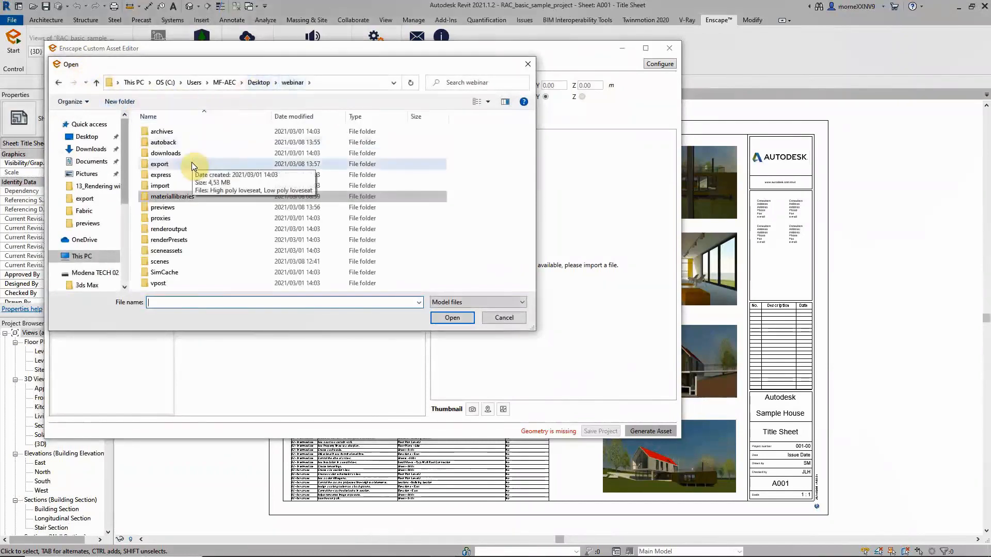
left_click(174, 197)
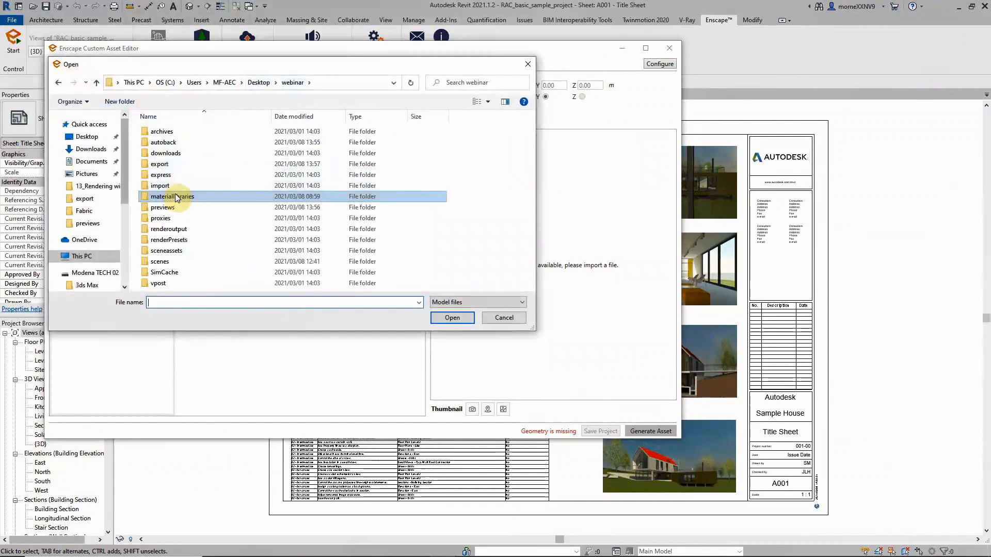
double_click(165, 164)
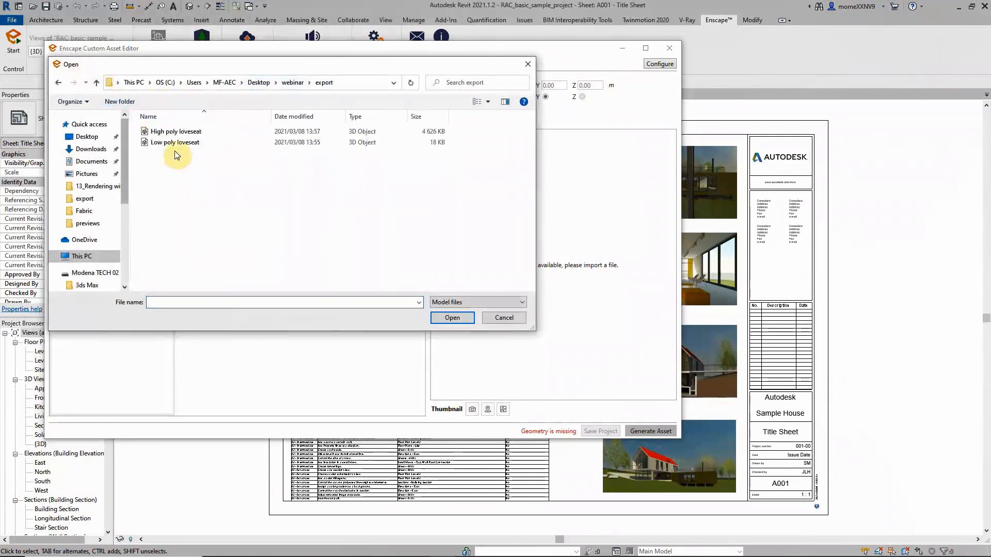
left_click(175, 133)
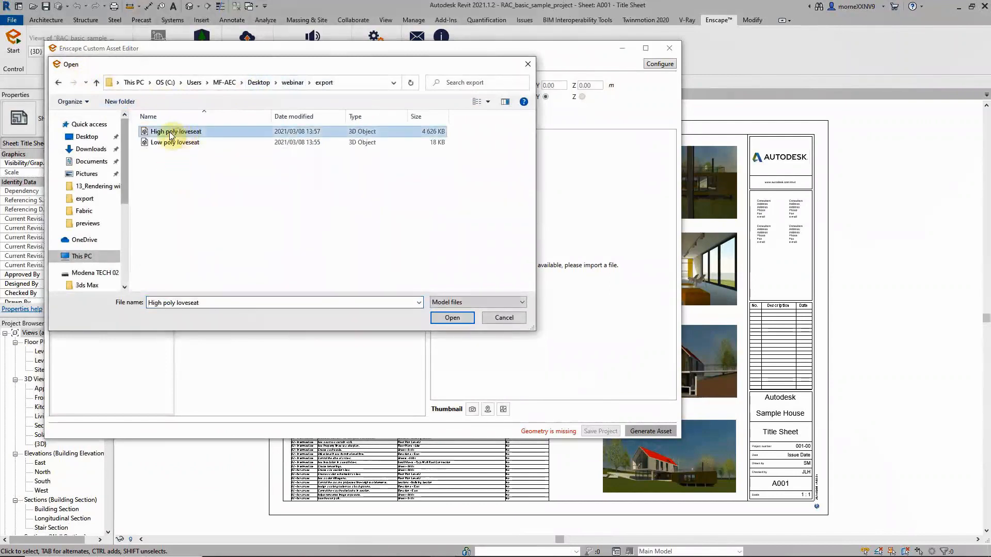
left_click(440, 317)
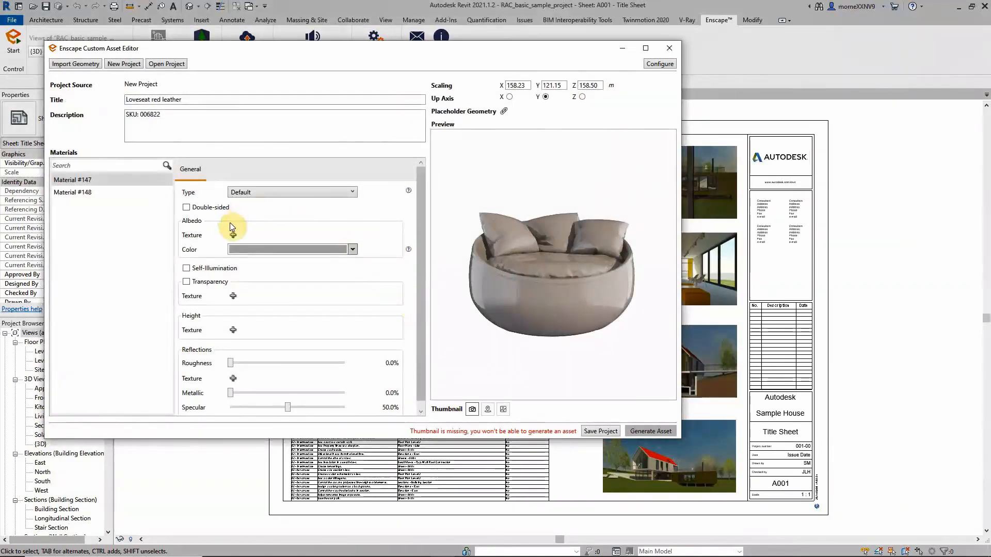
Load fabric_leather_02_diff_8k from the leather red folder in materiallibraries as the albedo texture of Material #147
left_click(119, 182)
left_click(234, 236)
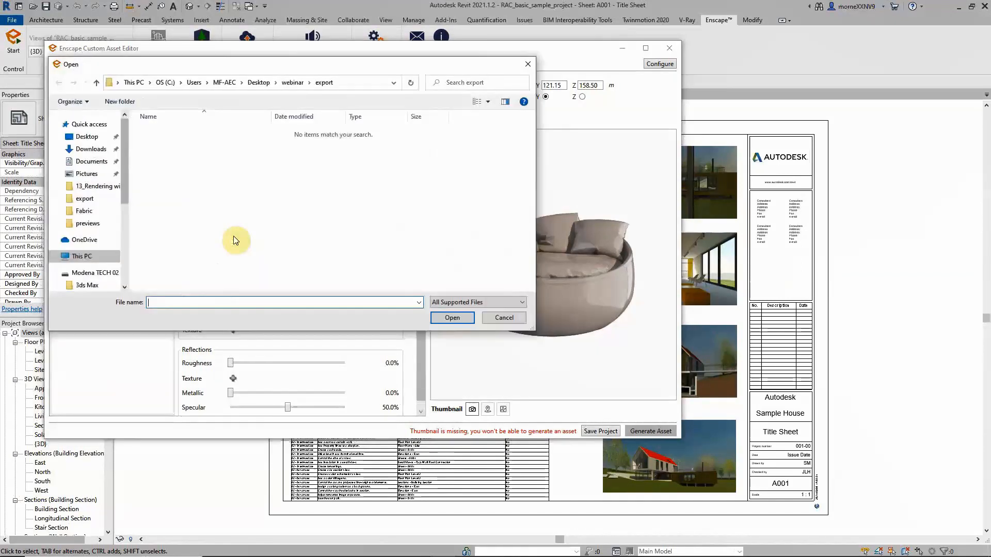
left_click(290, 83)
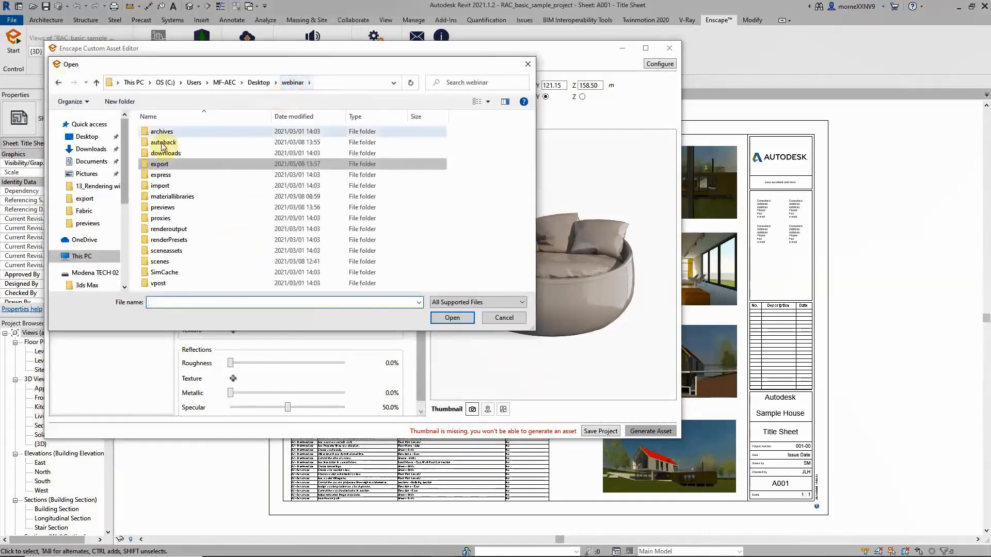
double_click(161, 197)
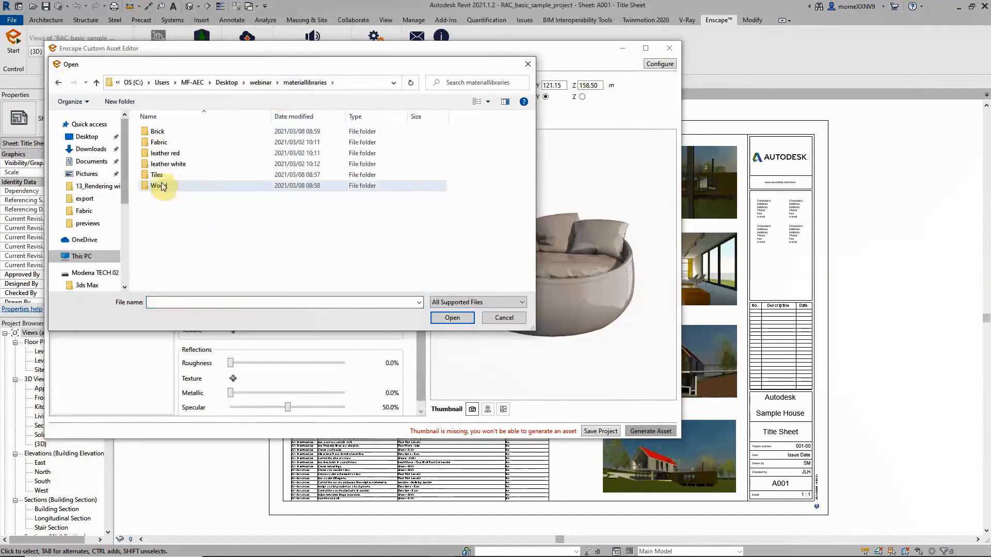
double_click(165, 154)
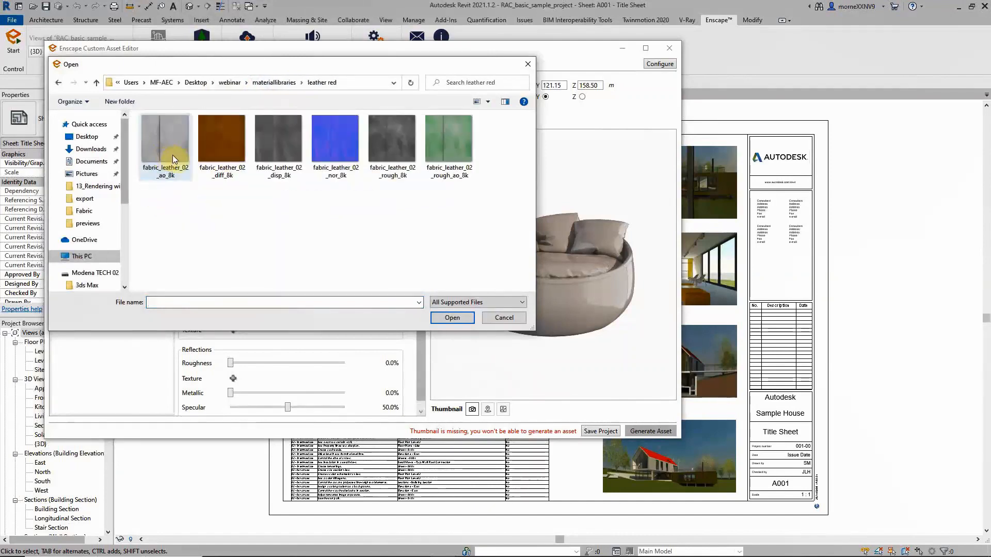
left_click(218, 144)
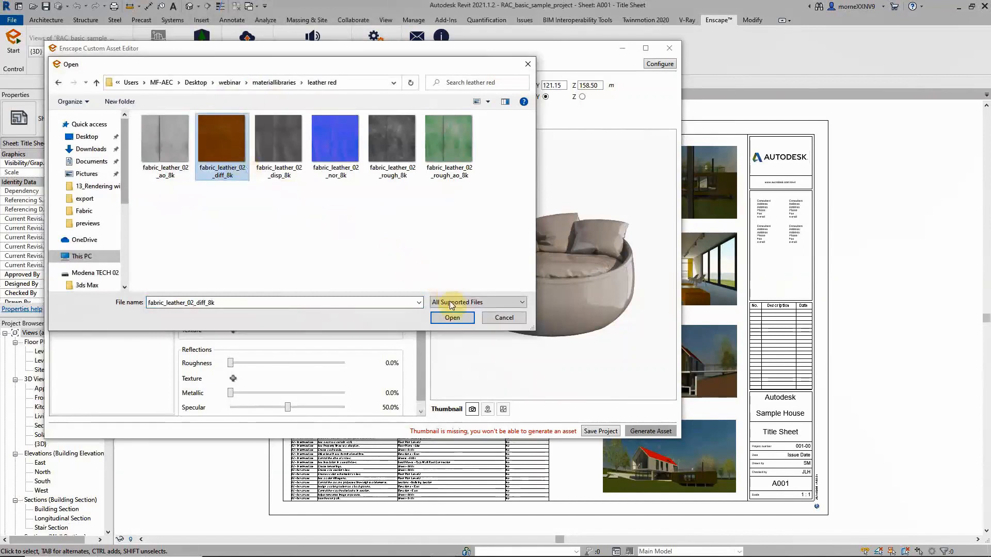
left_click(453, 319)
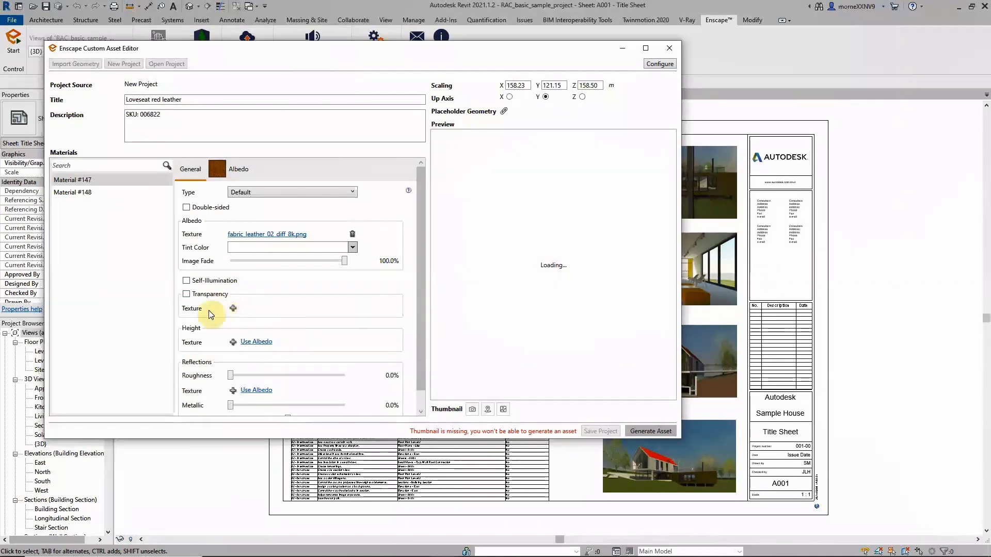
Reuse the albedo texture of Material #147 for its height and reflection roughness maps
left_click(256, 344)
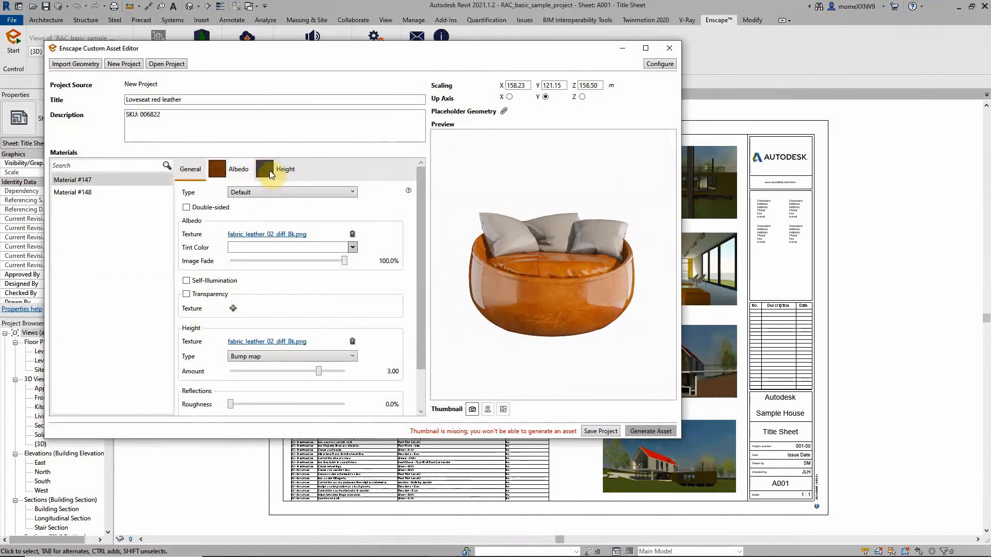
left_click(270, 170)
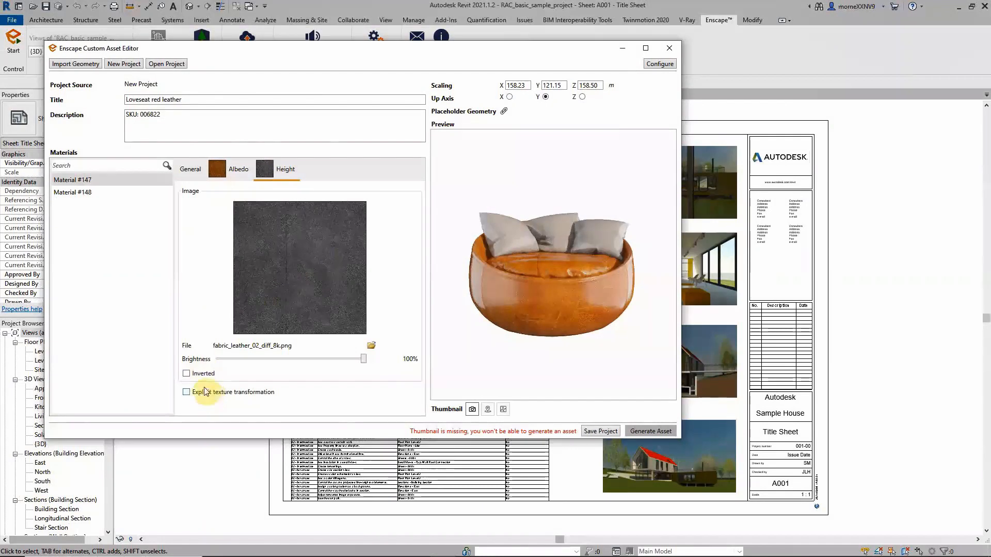
left_click(192, 169)
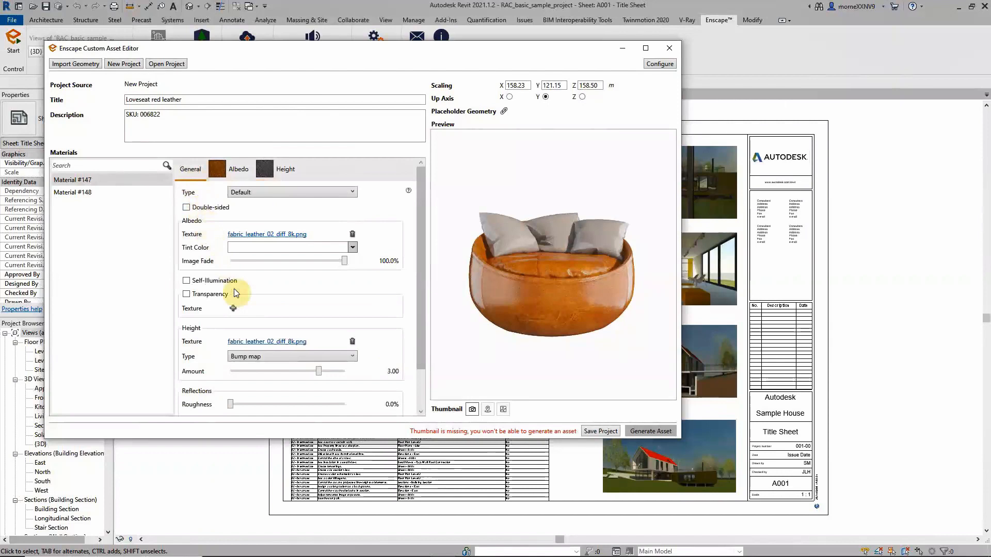
scroll(259, 316, "down", 2)
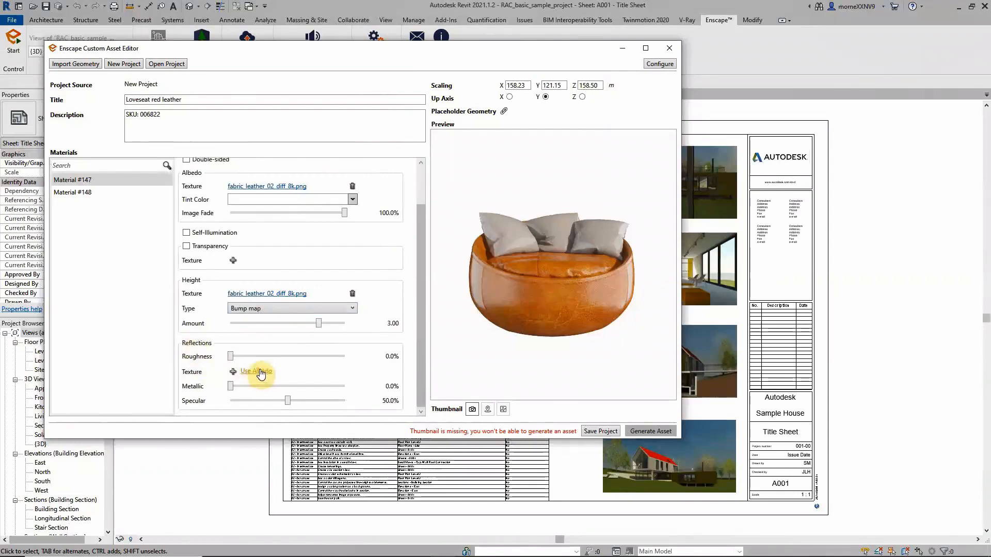
left_click(261, 370)
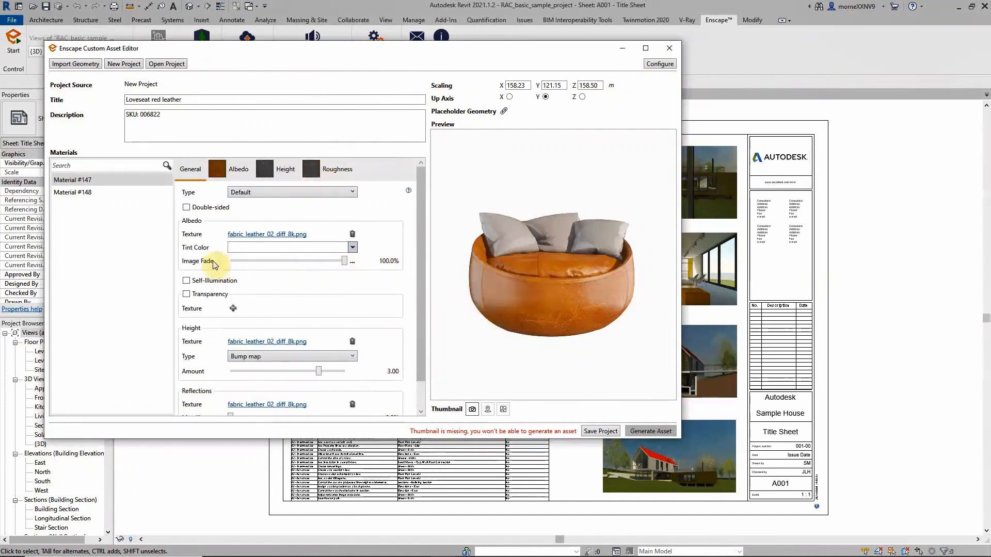
Load fabric_pattern_05_col_02_8k from the Fabric folder in materiallibraries as the albedo texture of Material #148 and review the texture image
left_click(75, 193)
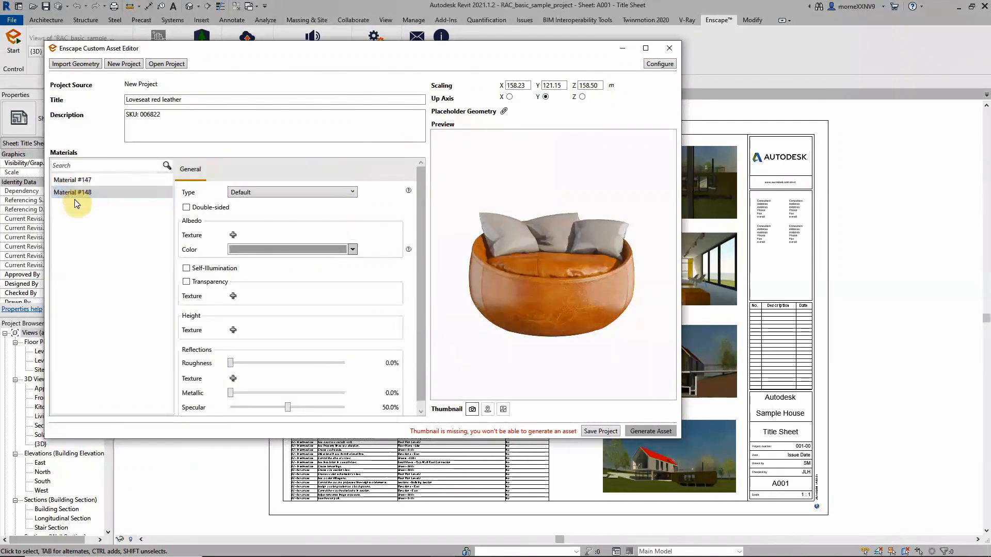
left_click(233, 235)
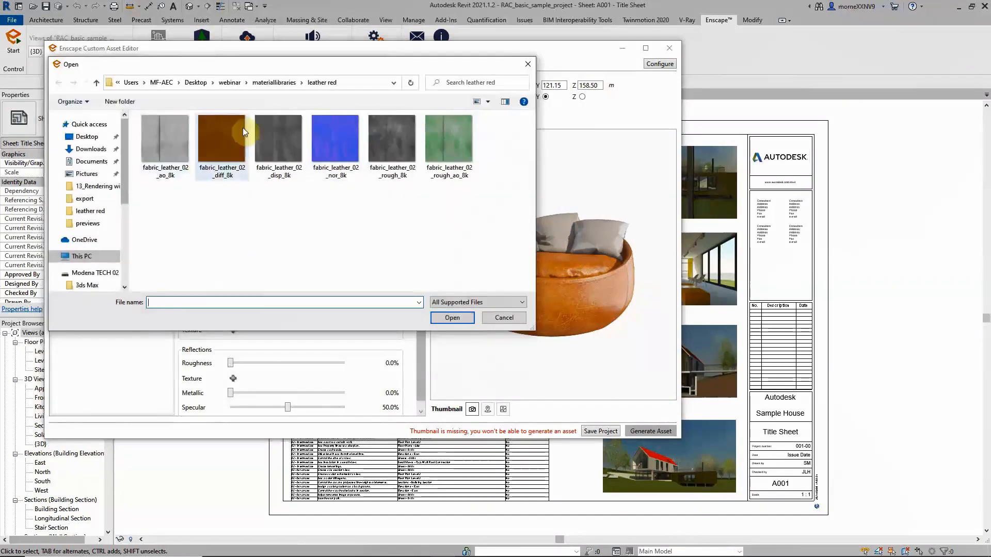
left_click(272, 82)
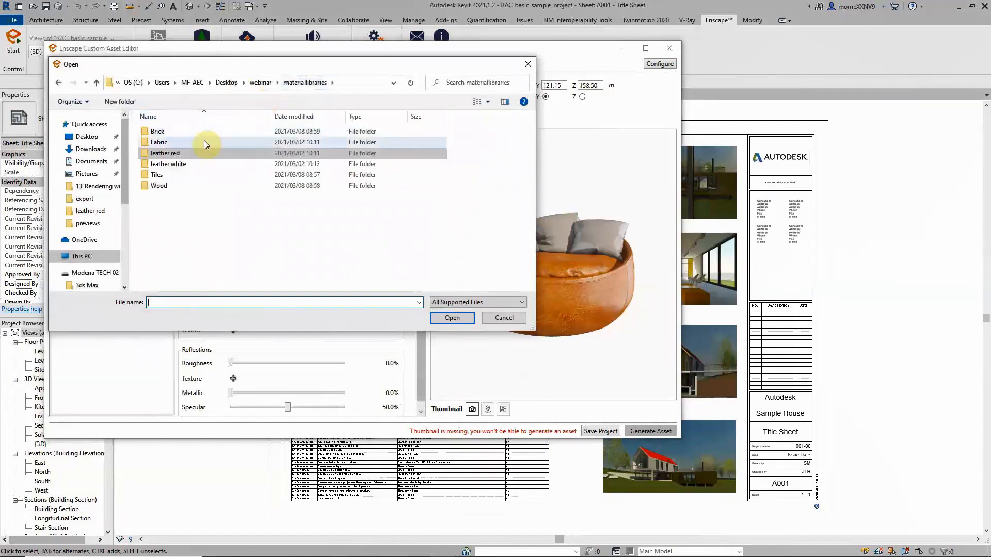
double_click(192, 142)
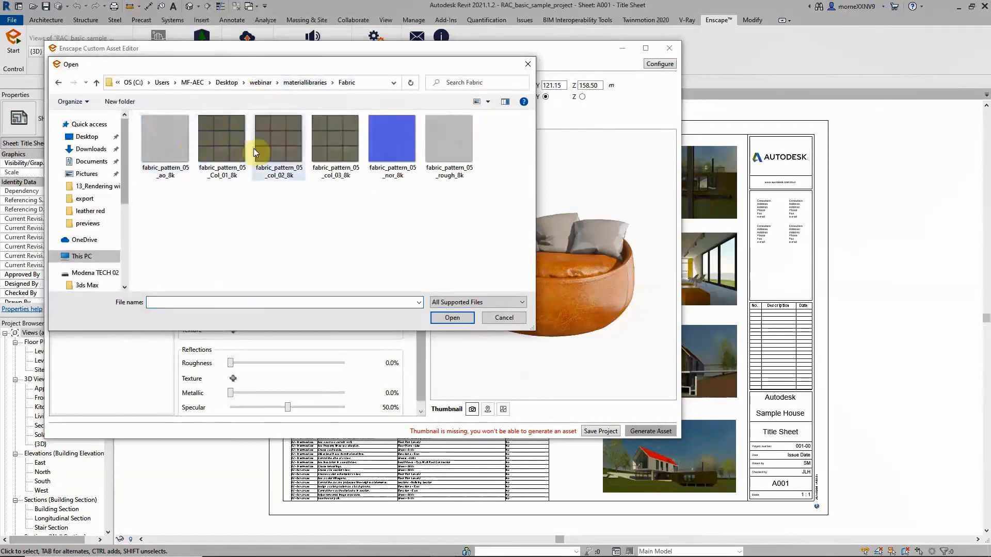
double_click(270, 135)
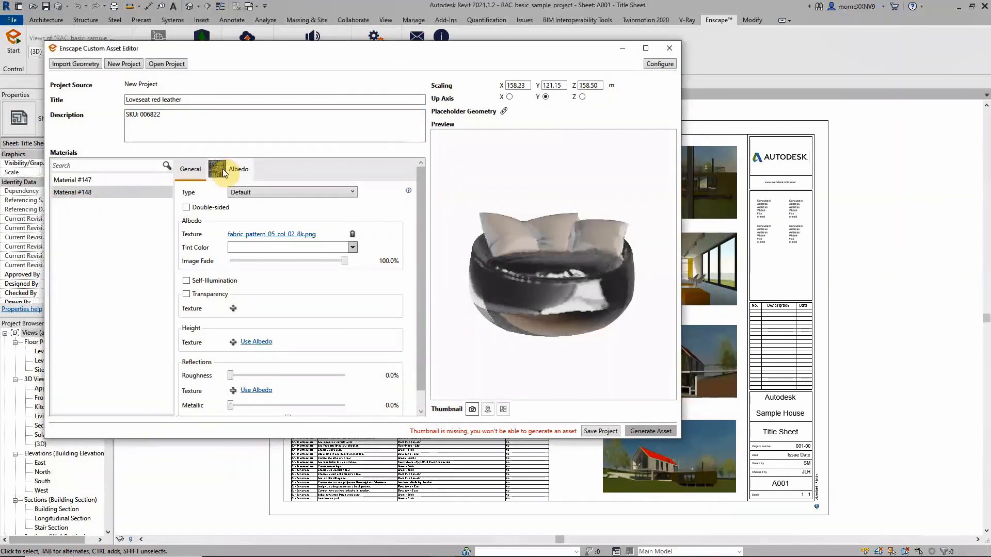
left_click(223, 170)
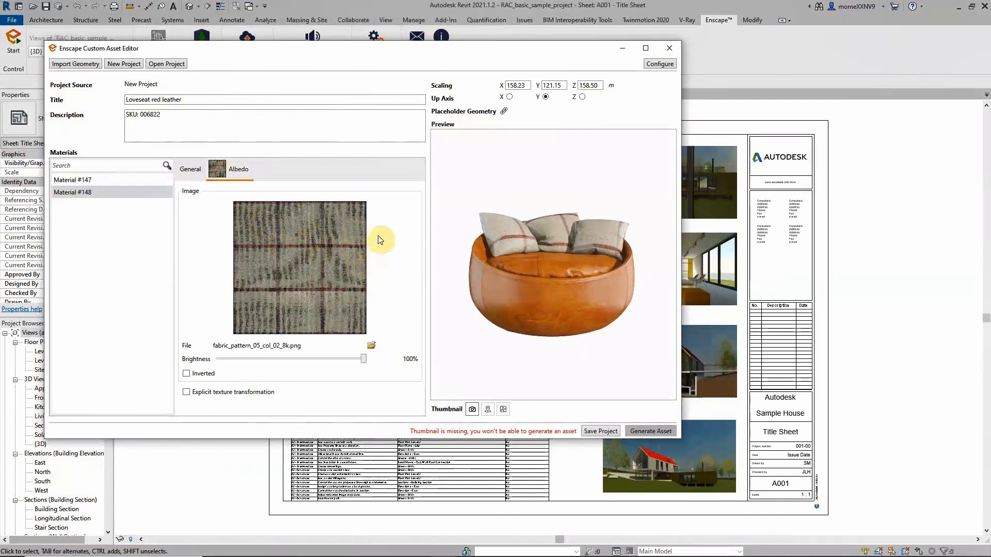
left_click(194, 171)
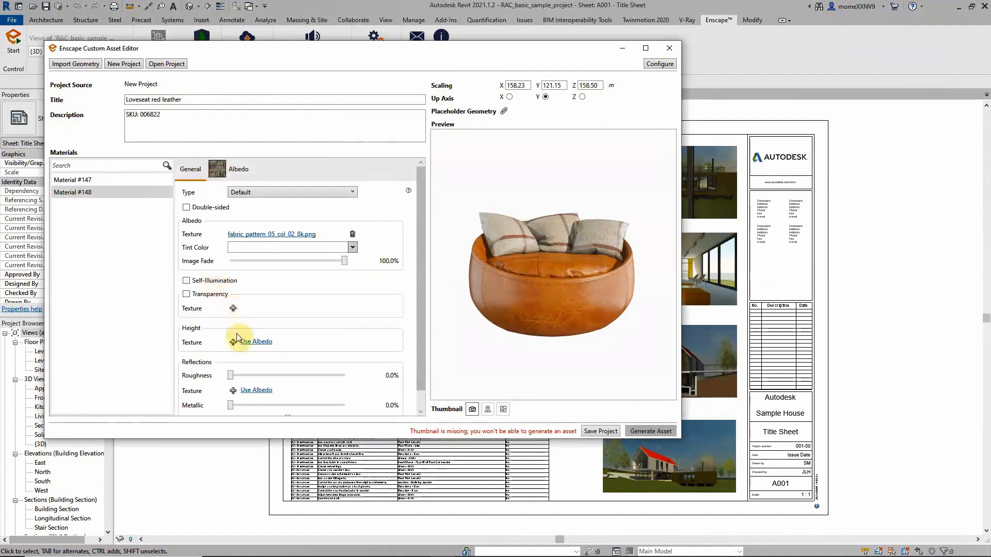
Assign fabric_pattern_05_ao_8k as the height texture and fabric_pattern_05_rough_8k as the reflection roughness texture of Material #148
left_click(232, 342)
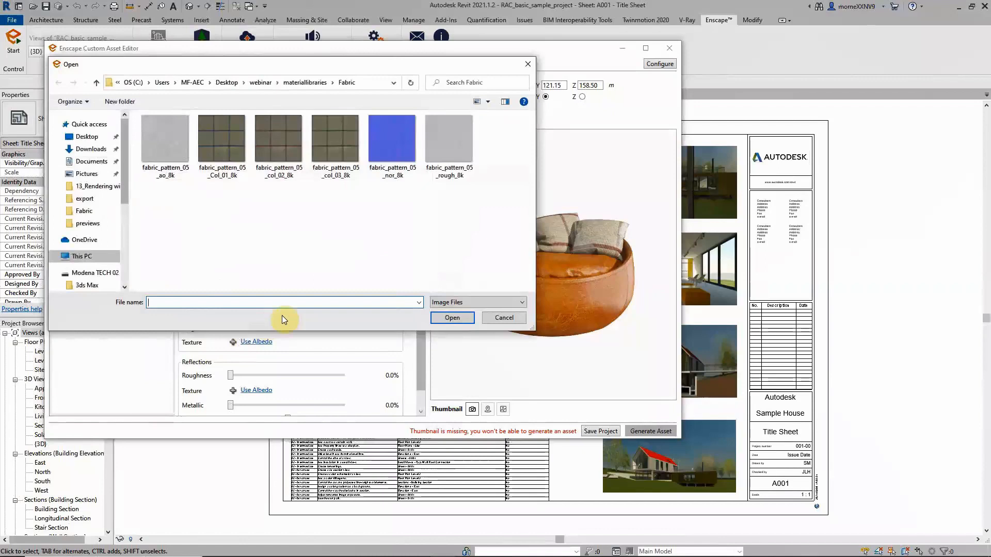
left_click(167, 144)
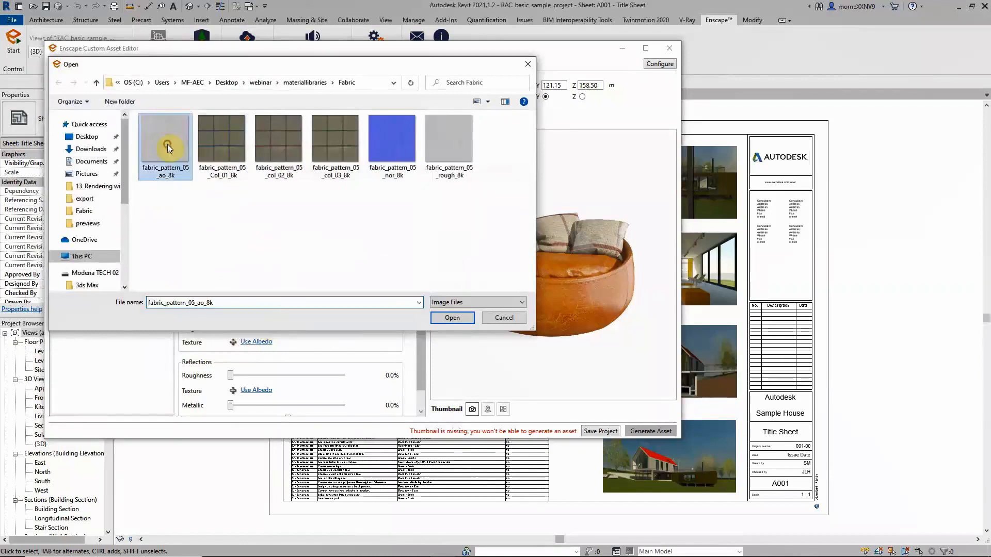
left_click(447, 318)
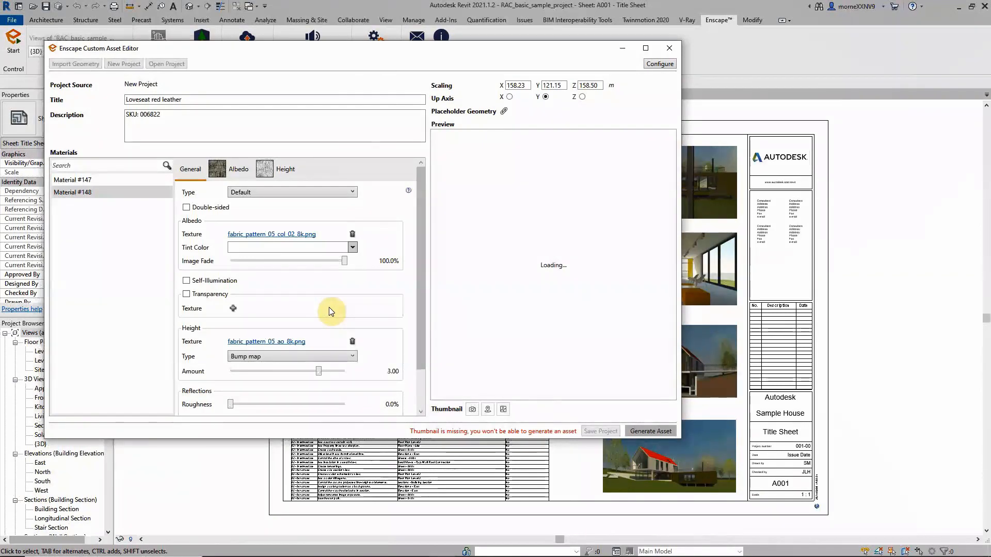
scroll(329, 307, "down", 1)
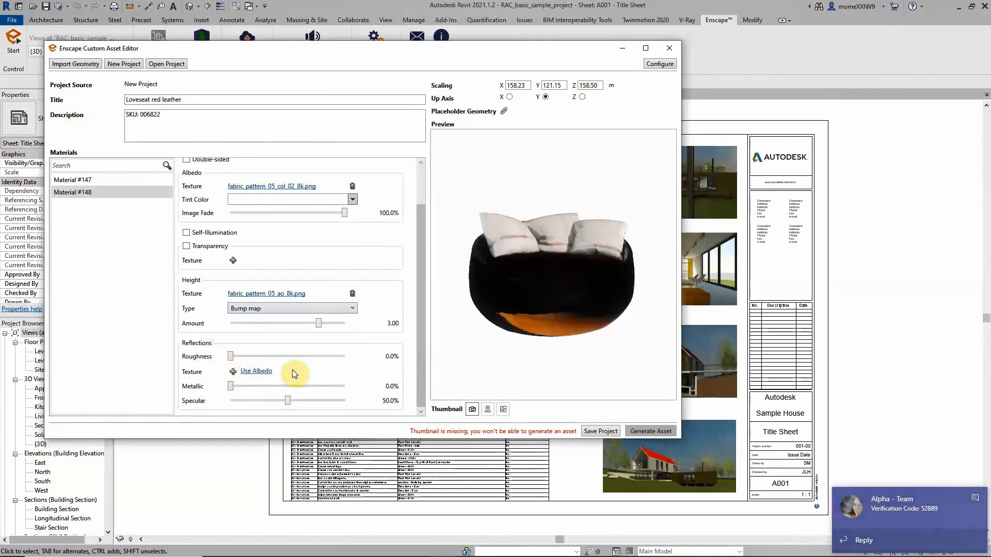
left_click(232, 372)
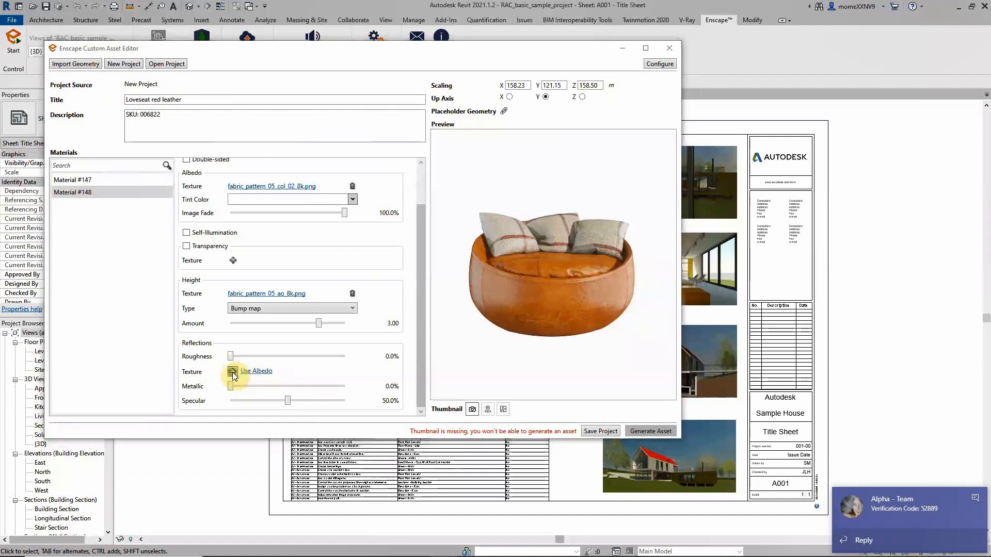
left_click(449, 147)
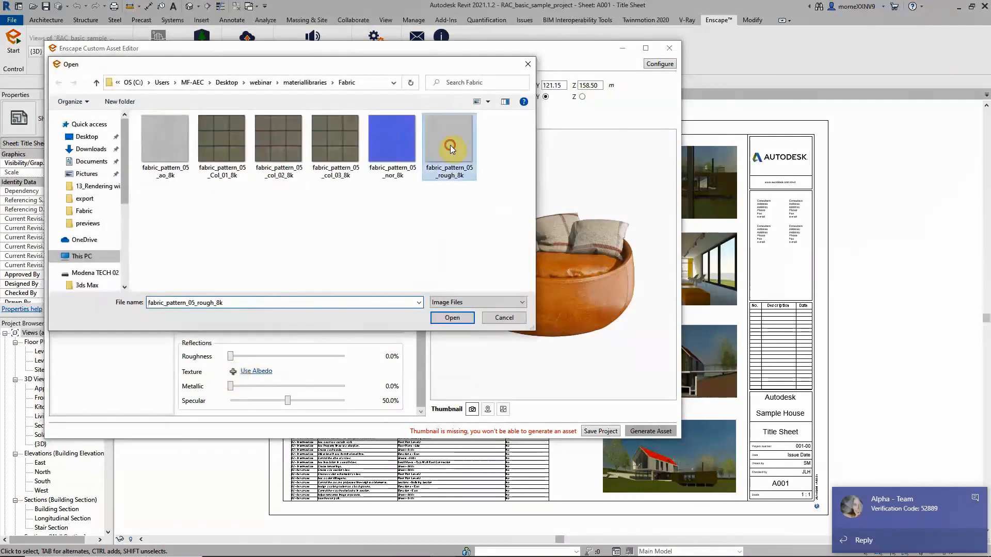
left_click(448, 318)
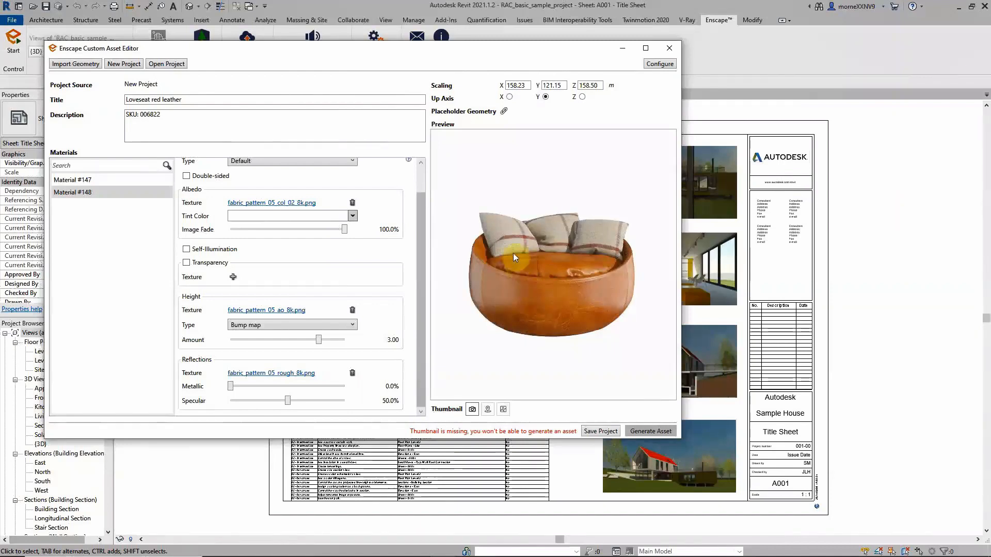
Capture the asset's thumbnail from a raised view of the loveseat that shows the seat and all three cushions
left_click_drag(519, 243, 556, 236)
middle_click_drag(569, 234, 556, 230)
left_click_drag(556, 230, 550, 214)
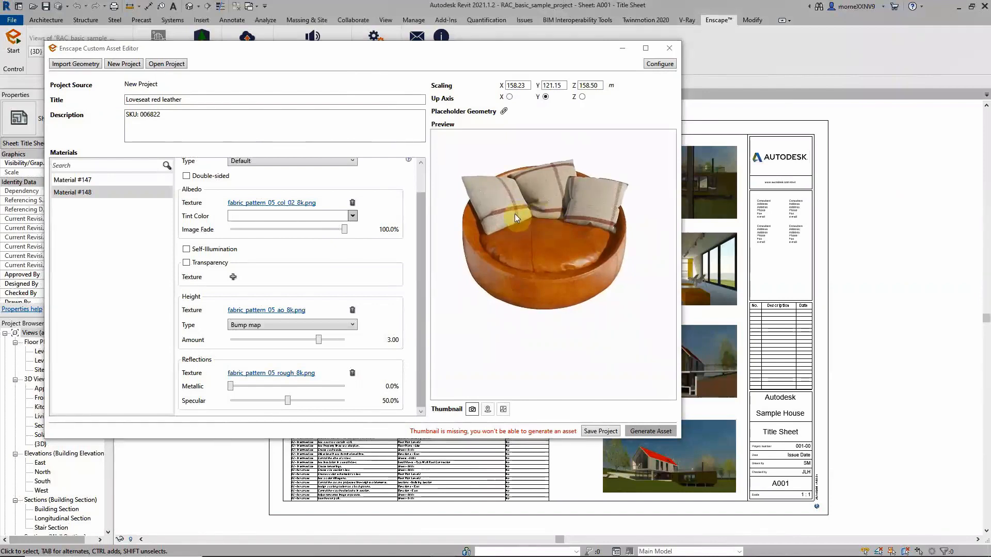
mouse_move(449, 157)
middle_mouse_down()
mouse_move(433, 153)
mouse_move(453, 159)
middle_mouse_up()
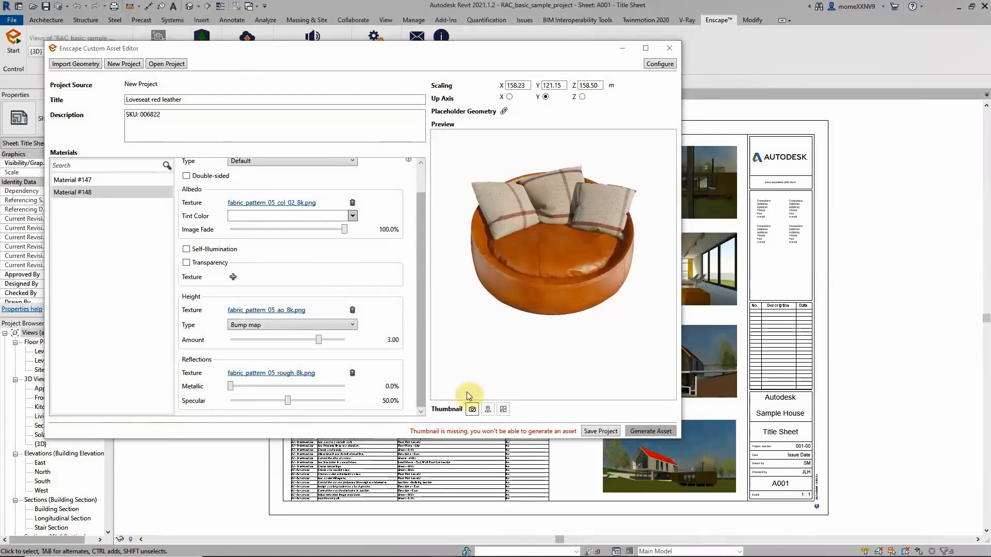
left_click(470, 409)
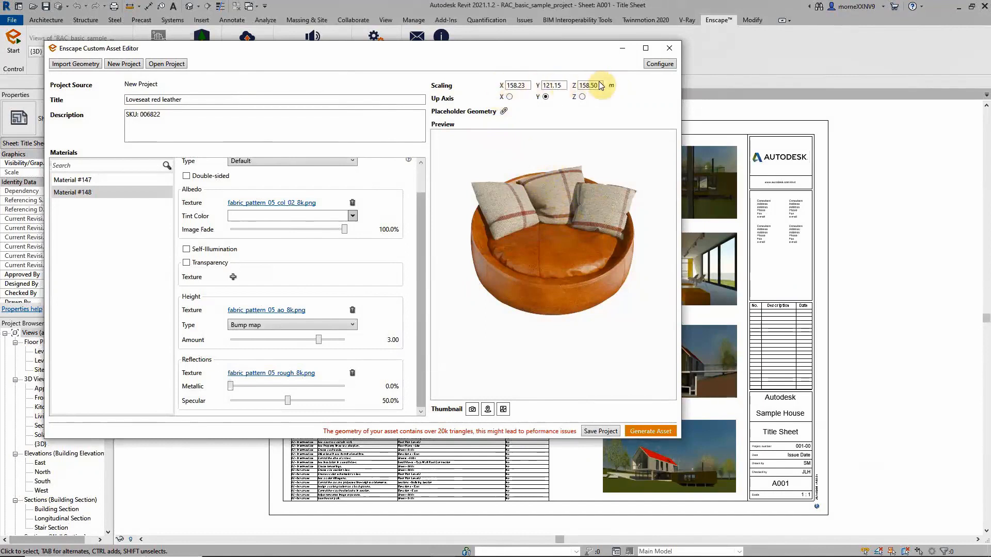
Scale the loveseat to 1.58 m in X, 1.21 m in Y and 1.58 m in Z and check it in the preview
left_click_drag(526, 86, 505, 86)
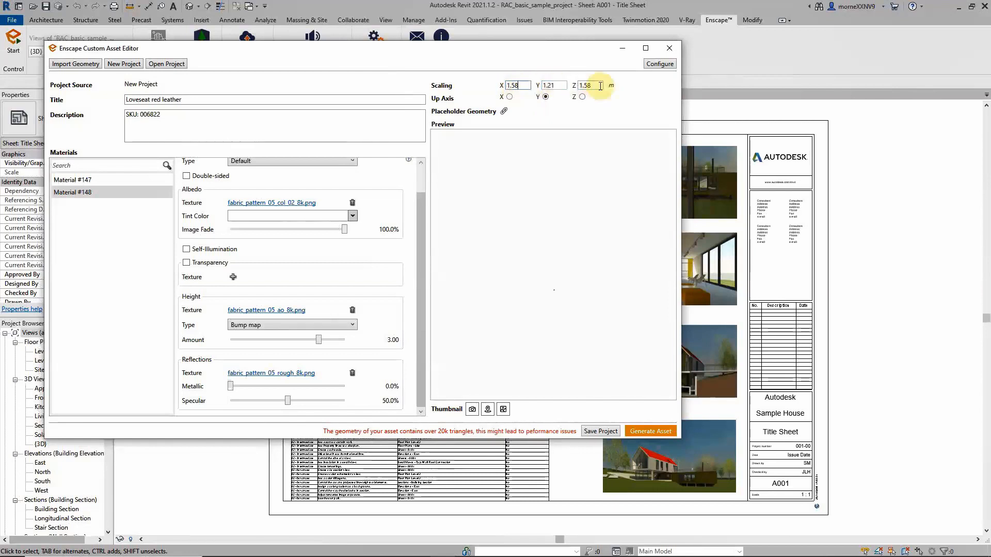
left_click(555, 293)
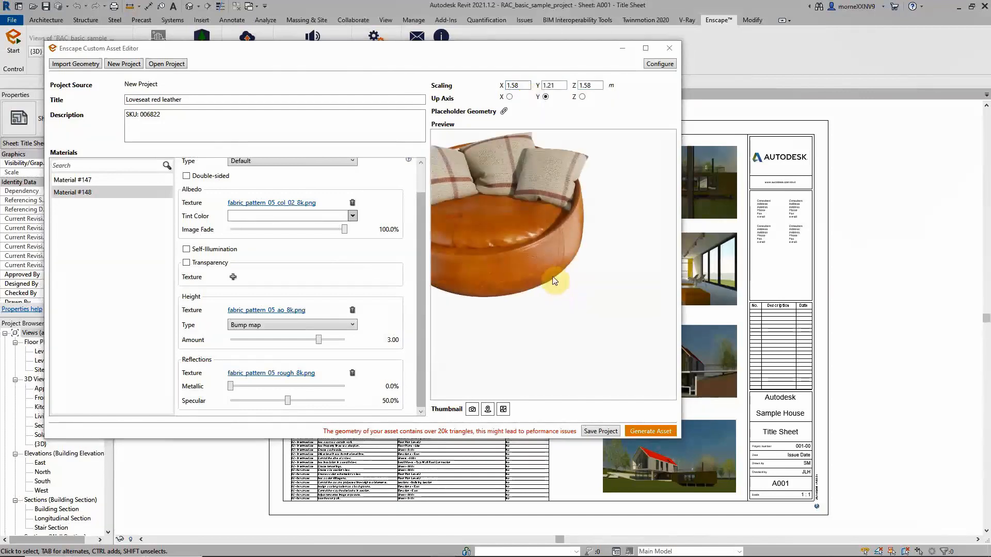
middle_click_drag(537, 242, 540, 244)
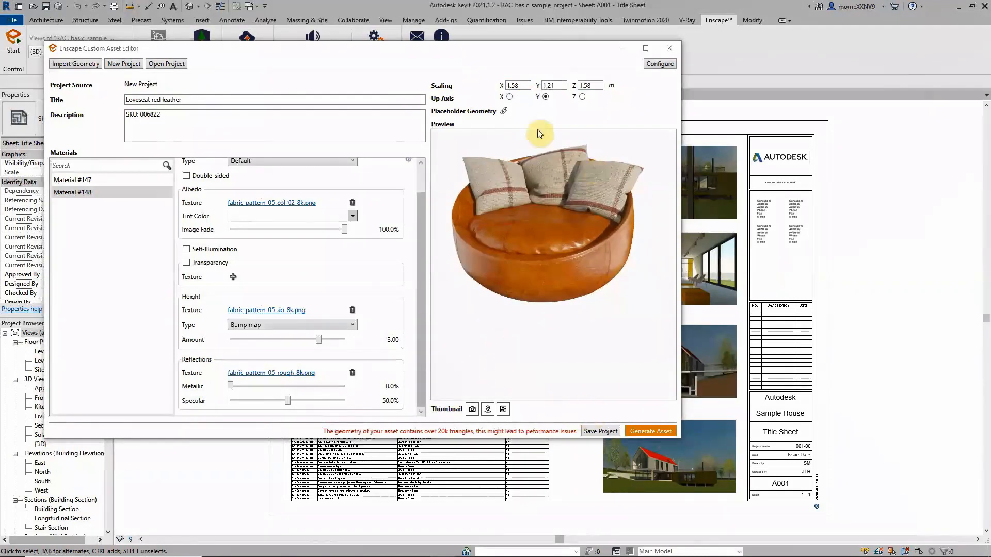
Assign the Low poly loveseat model from the webinar export folder as placeholder geometry and briefly check it in the preview
left_click(504, 112)
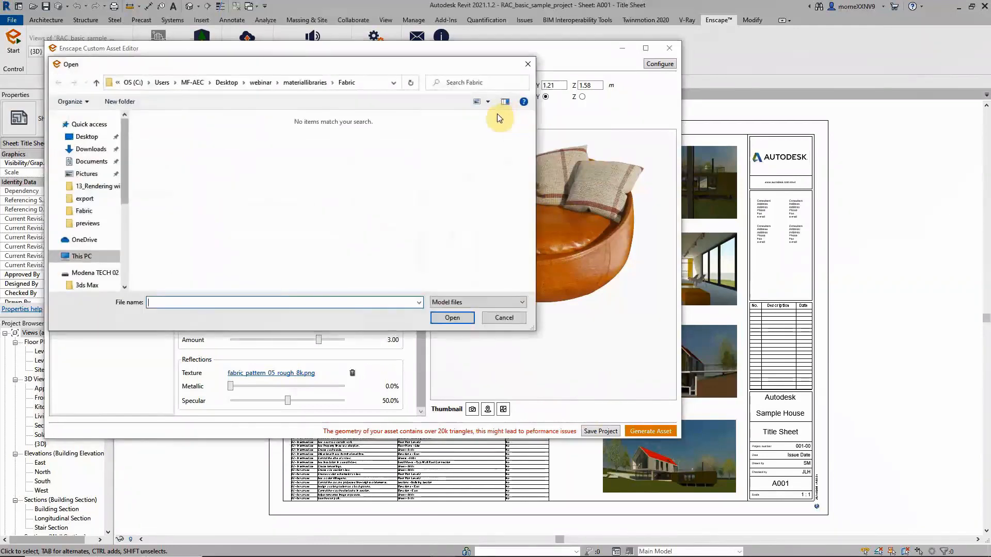
left_click(261, 83)
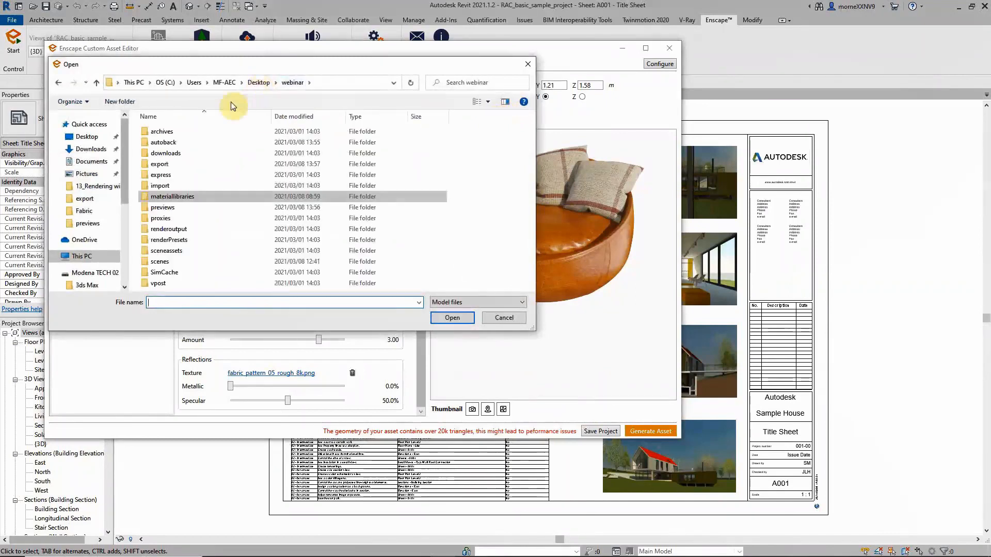
double_click(170, 165)
left_click(173, 147)
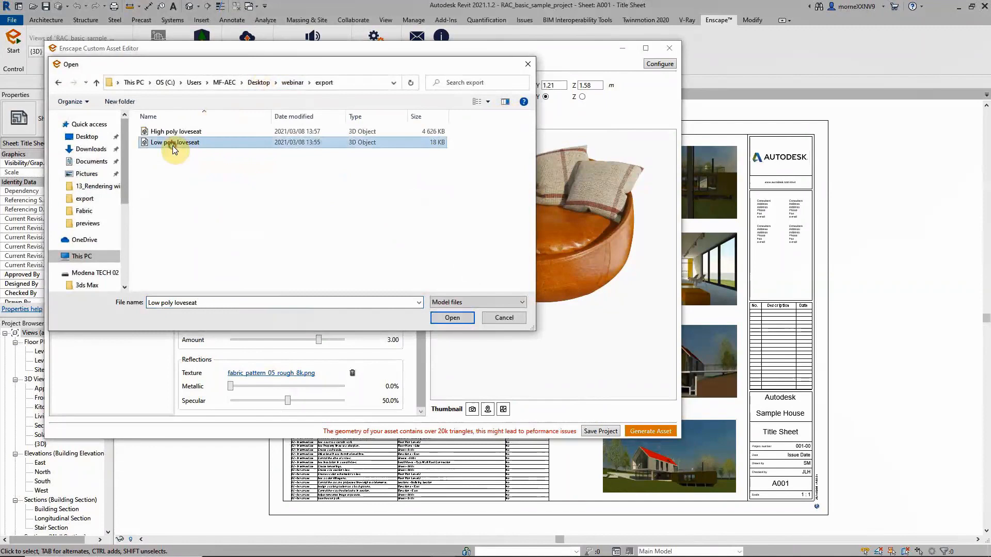
left_click(445, 318)
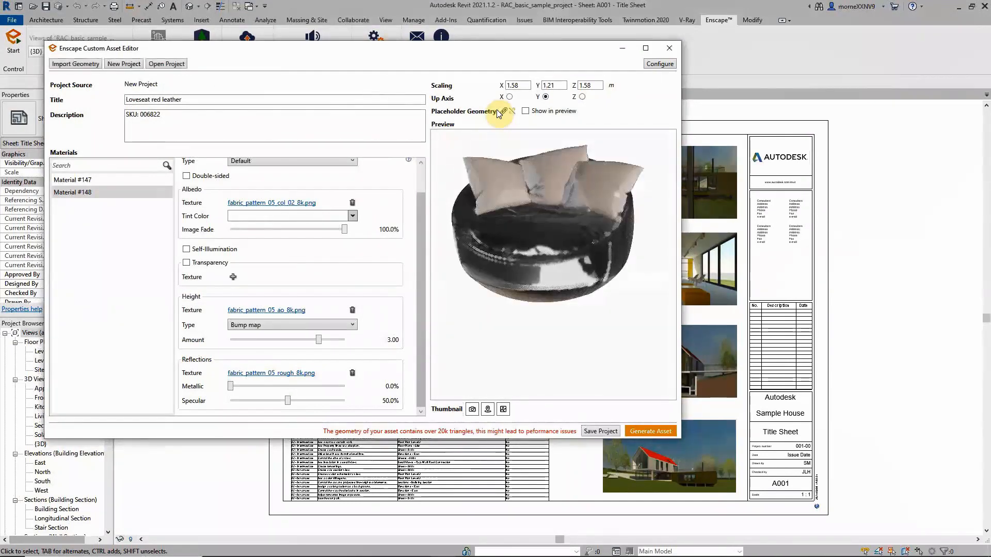
left_click(525, 111)
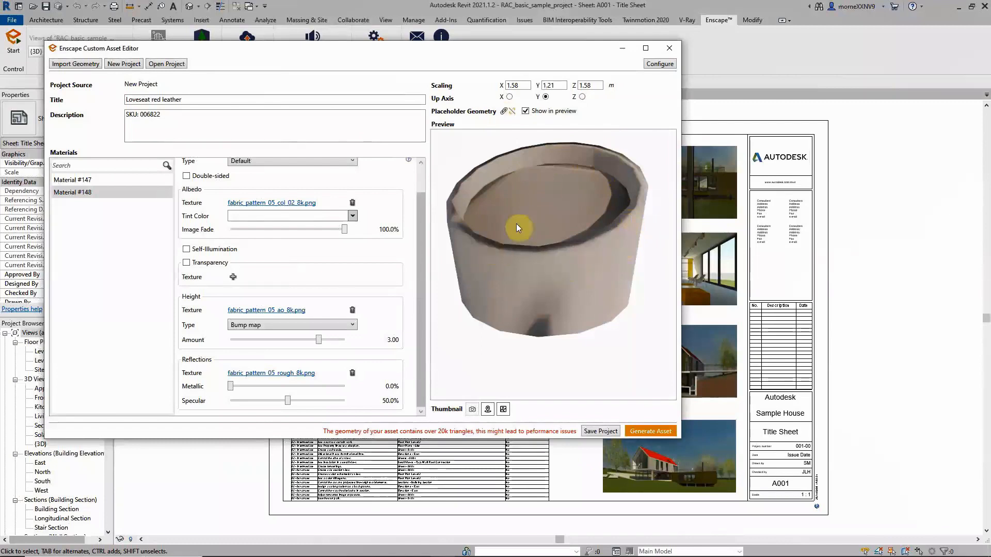
left_click(525, 110)
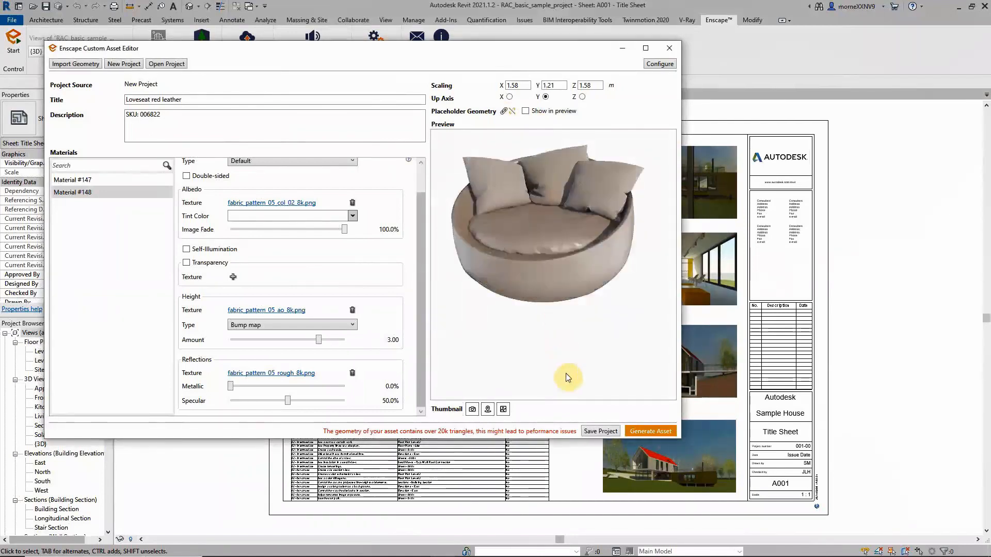
Save the asset project to the Desktop under its suggested name and generate the custom asset, closing the editor when done
left_click(604, 432)
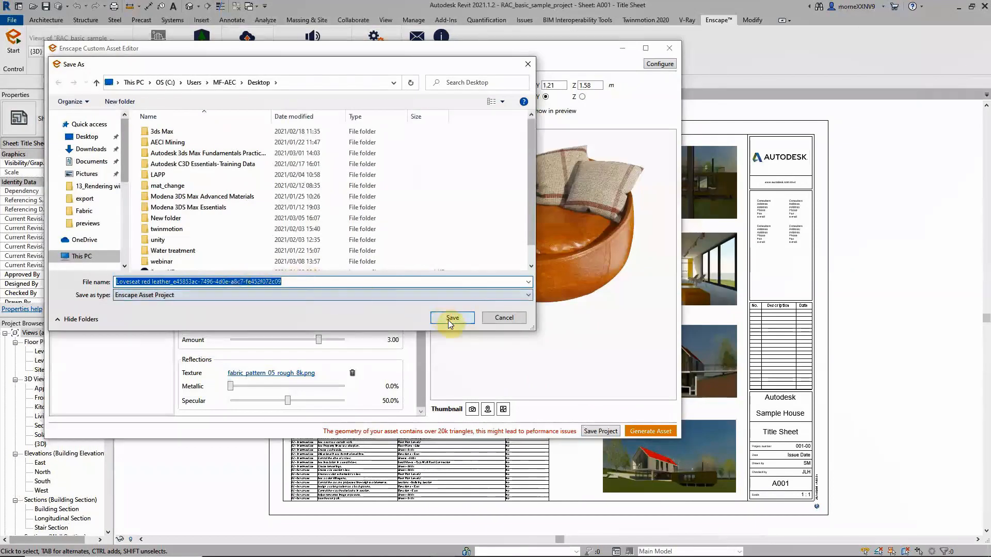
left_click(450, 319)
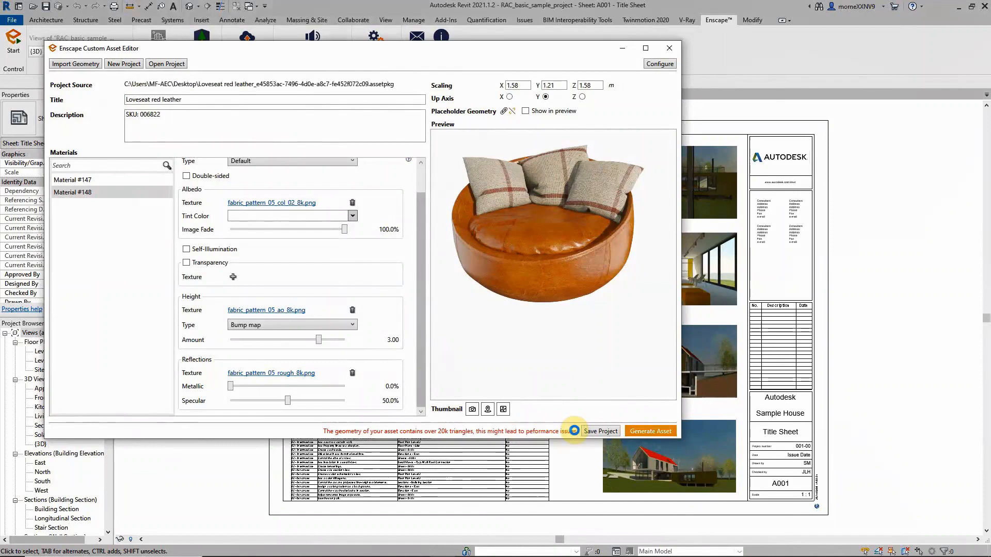
left_click(574, 431)
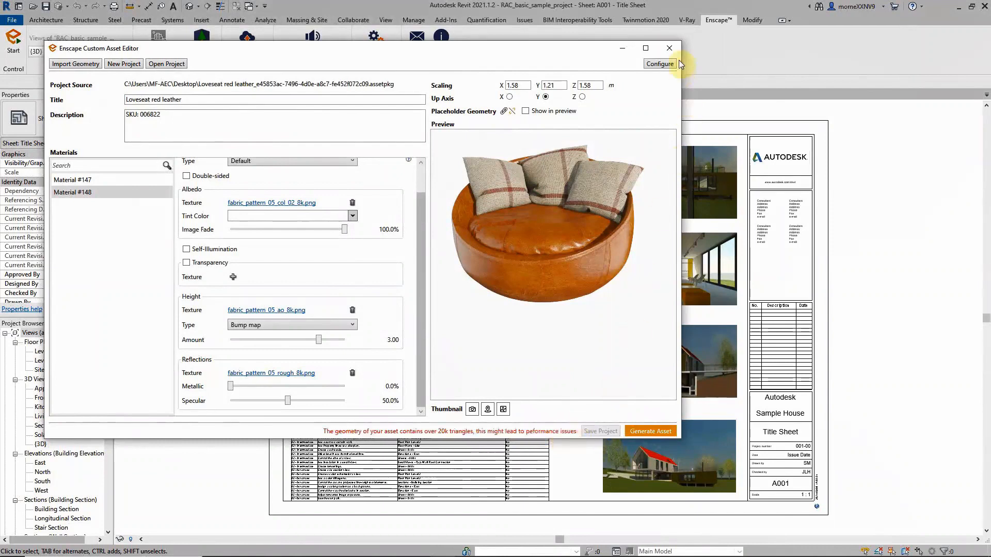
left_click(669, 47)
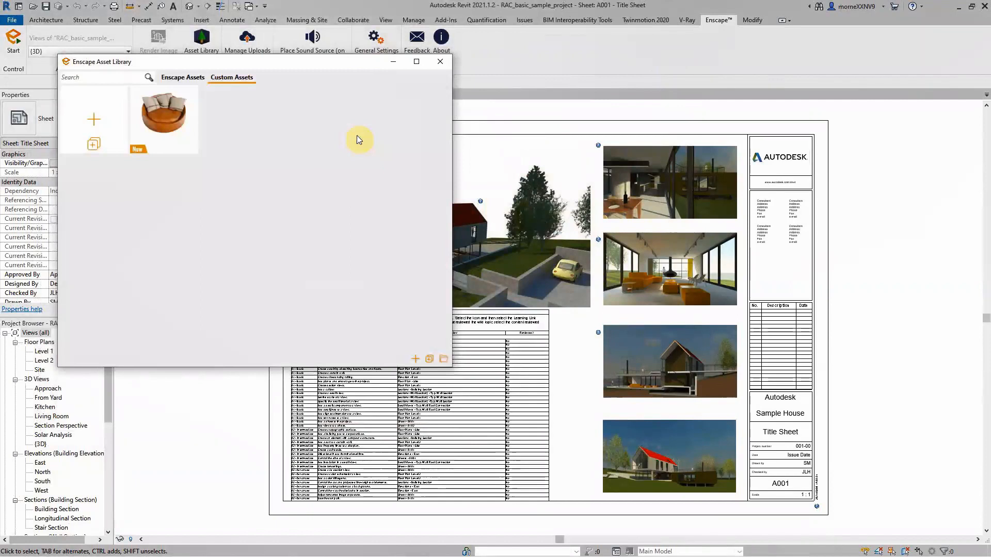
Open the Sample Architecture Project from the recent models and display its {3D} view
mouse_move(144, 107)
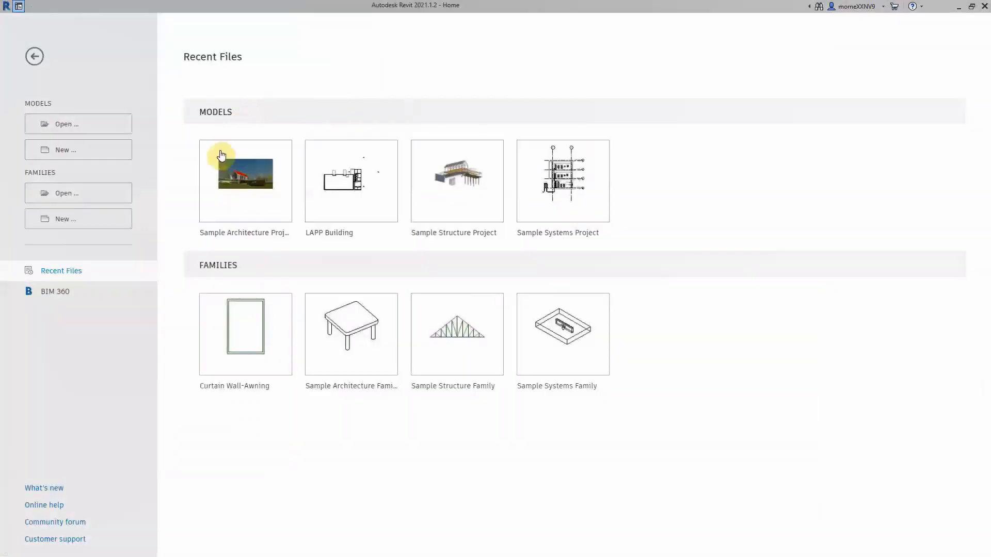
left_click(258, 178)
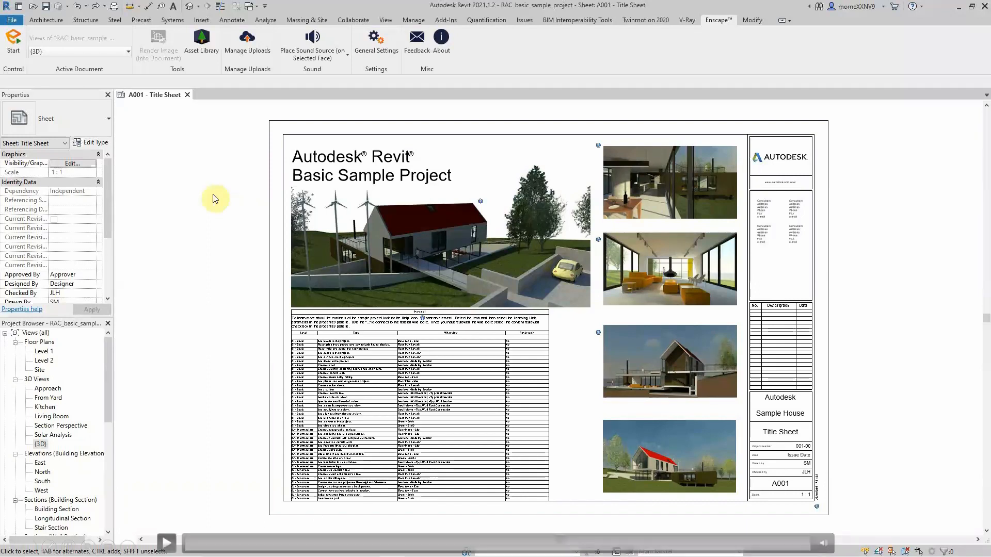
left_click(246, 437)
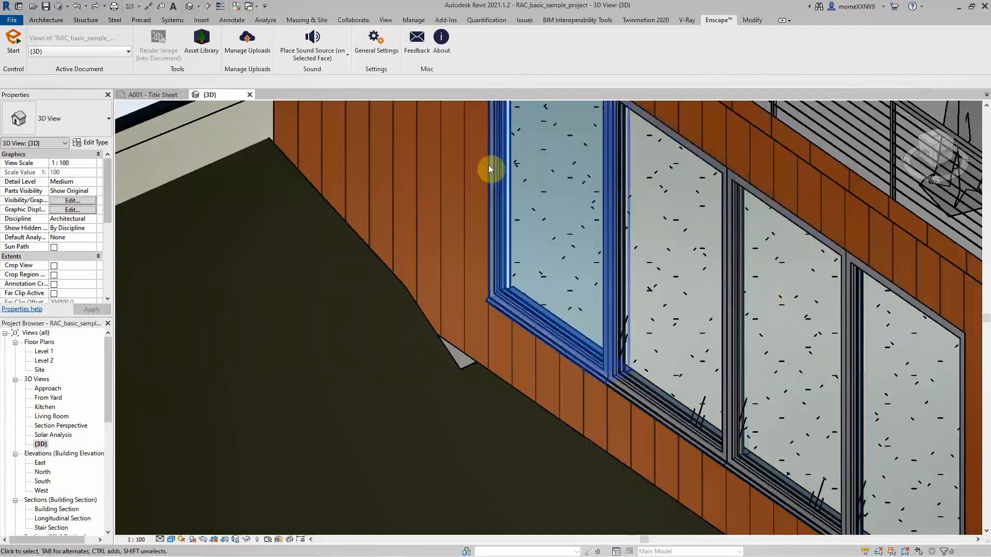
Place the Loveseat leather white custom asset on level Level 1 Living Rm., just behind the window wall
left_click(200, 39)
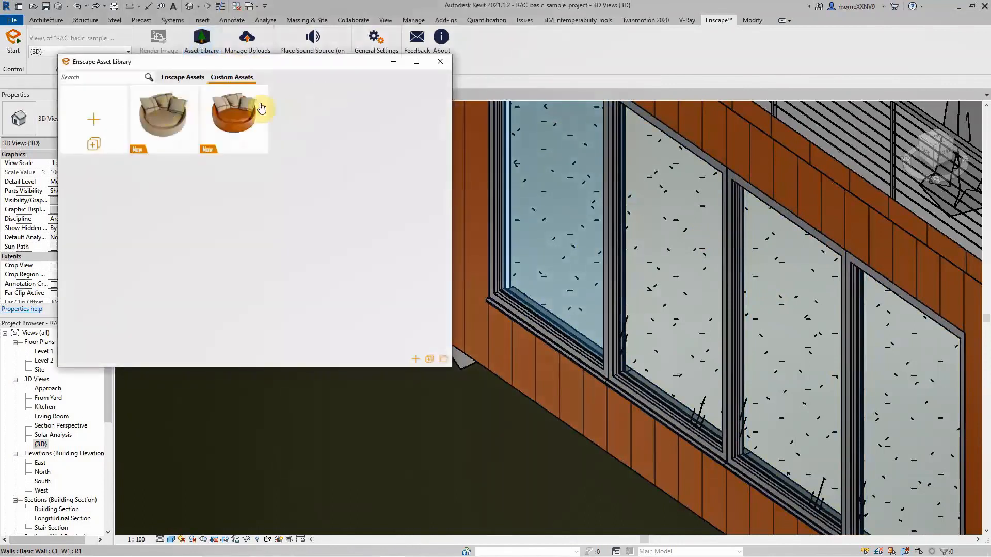
left_click(166, 107)
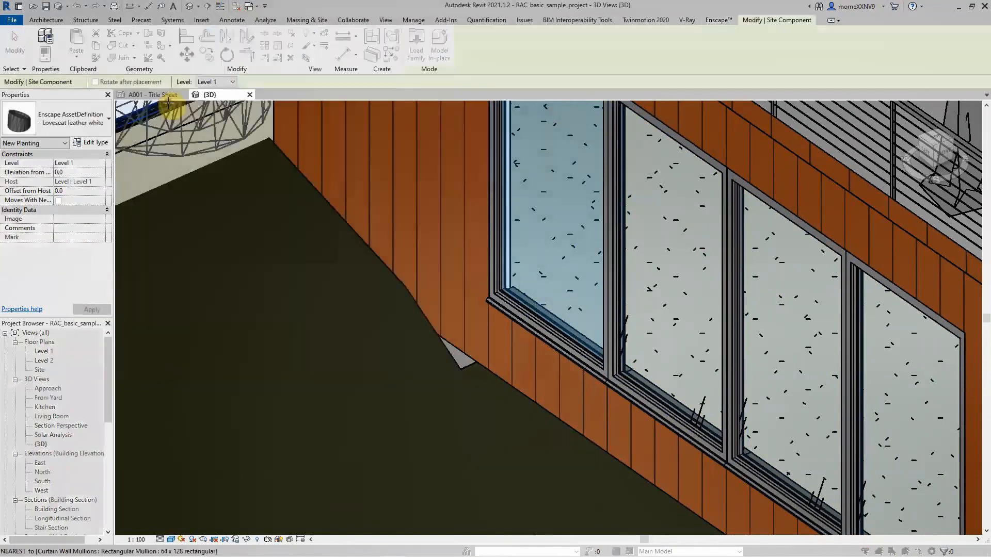
left_click(230, 82)
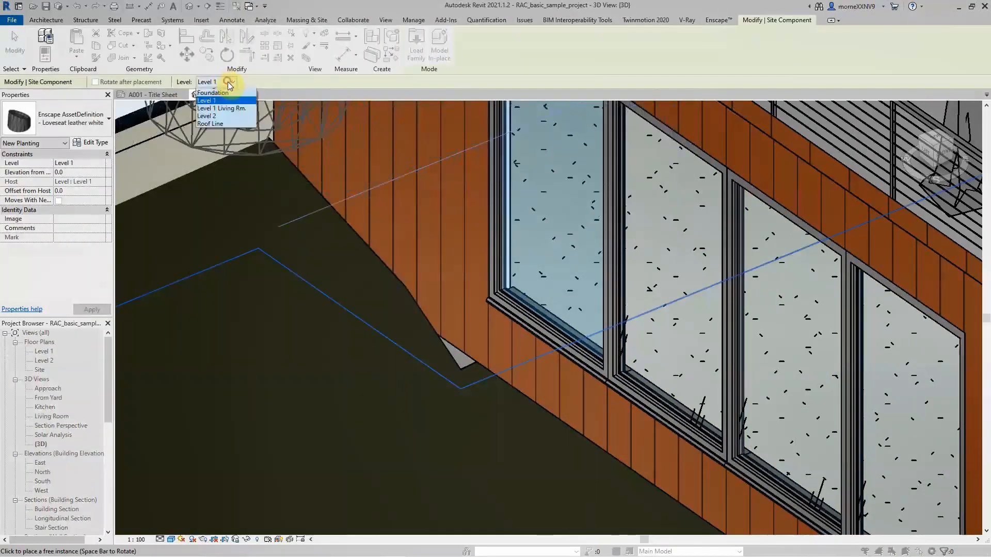
left_click(221, 108)
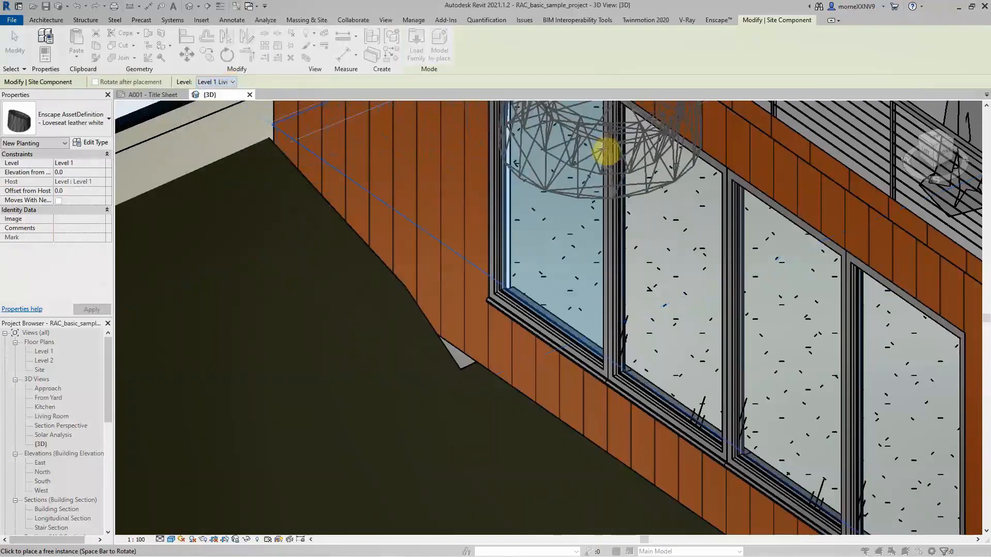
left_click(568, 157)
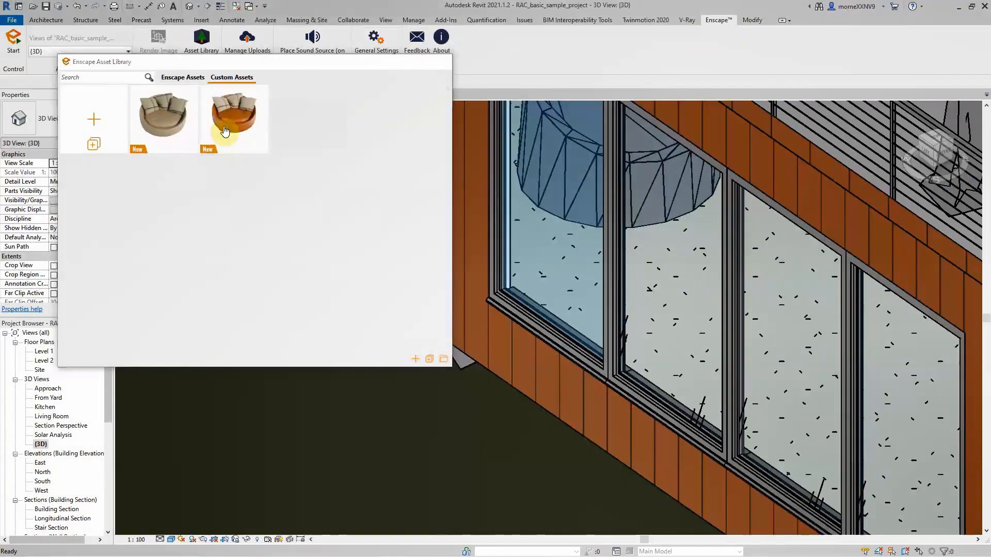
Place the Loveseat red leather custom asset on level Level 1 Living Rm., farther along the window wall from the white loveseat
left_click(224, 129)
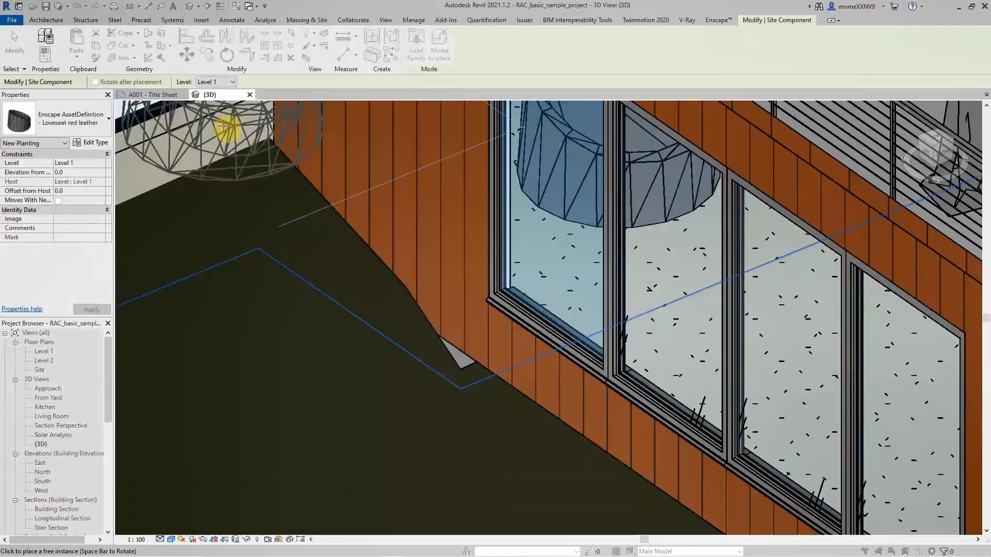
left_click(219, 81)
left_click(226, 115)
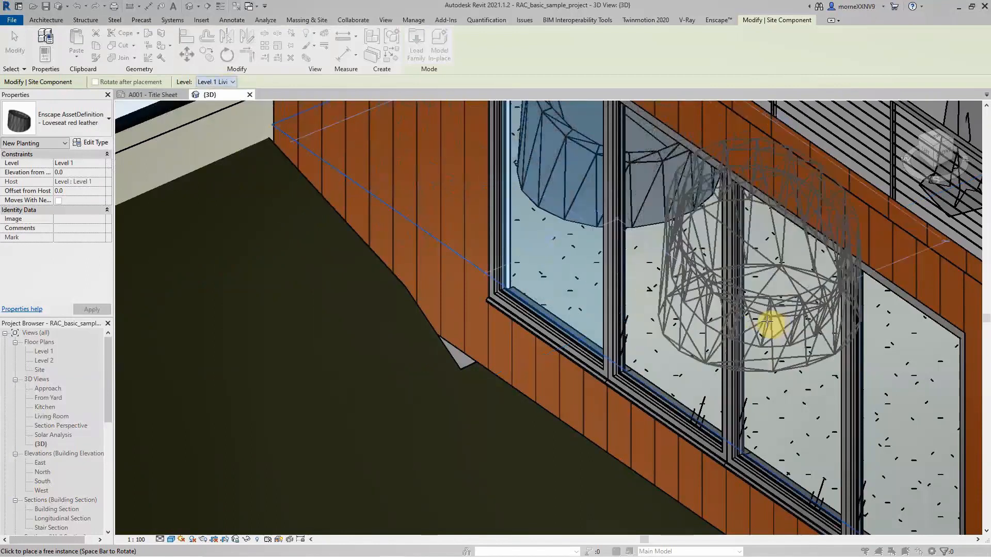
left_click(813, 349)
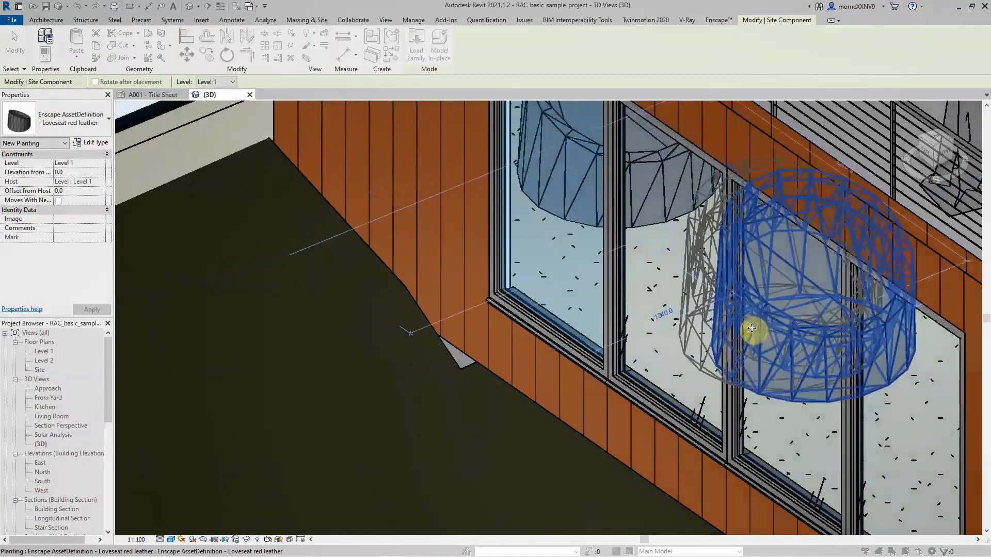
key("Escape")
Rotate the red leather loveseat roughly half a turn about its centre so its backrest faces the window wall
left_click(763, 332)
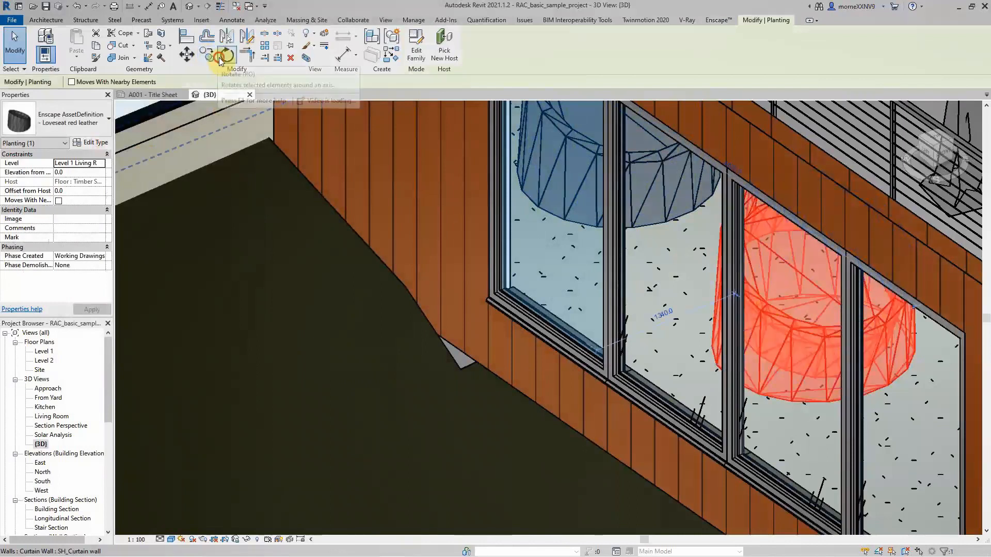
left_click(221, 59)
left_click(696, 278)
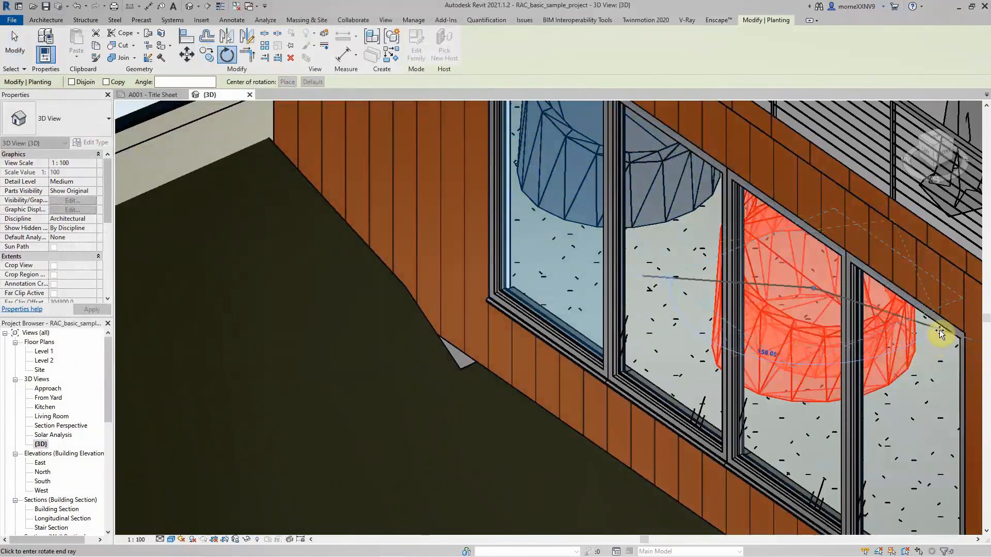
left_click(925, 296)
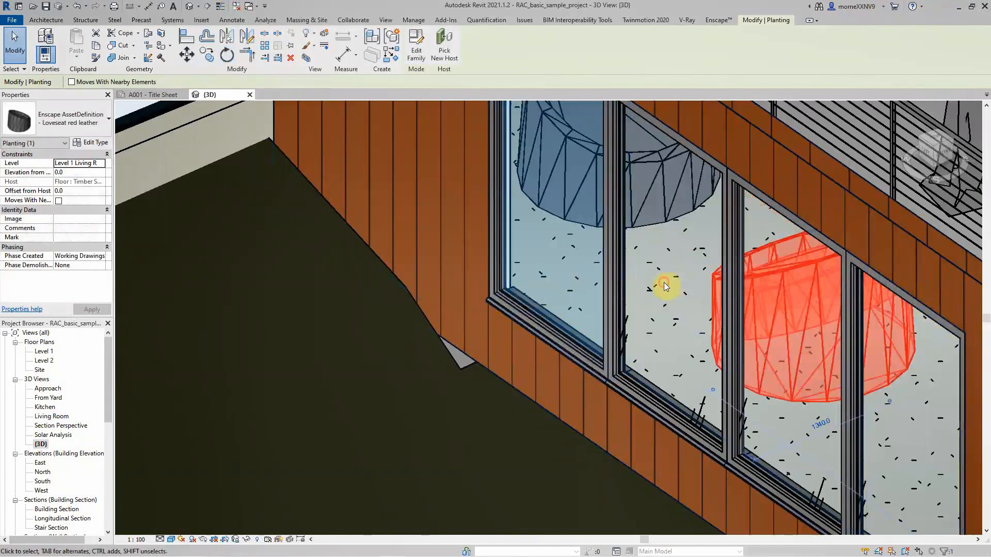
key("Escape")
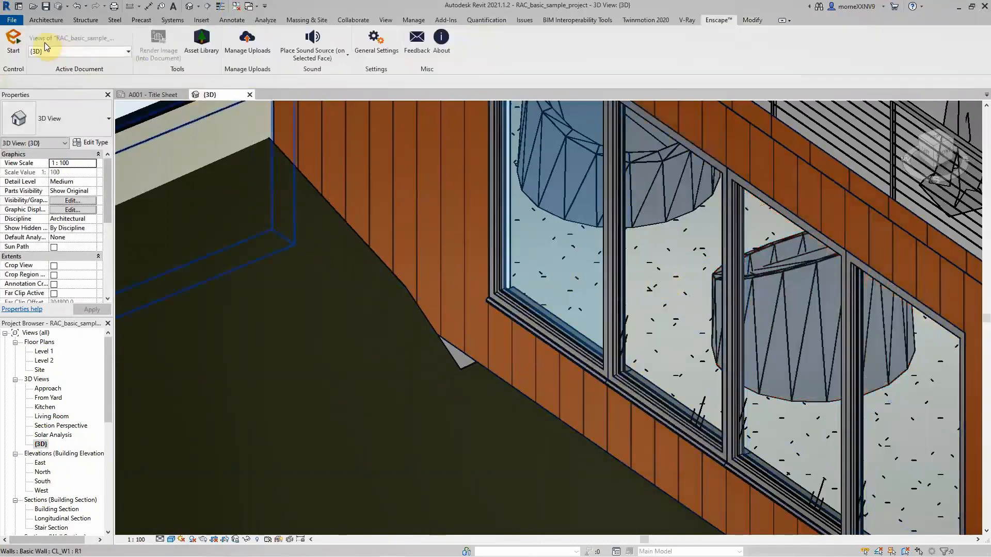
Start the Enscape rendering of the {3D} view and examine the white leather loveseat up close in the living room
left_click(12, 42)
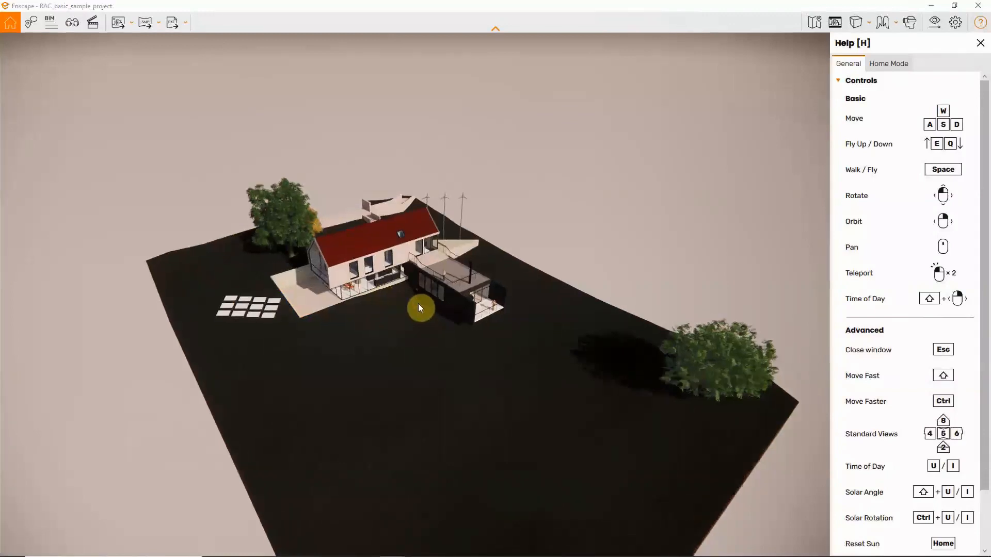
scroll(419, 307, "up", 5)
scroll(428, 303, "up", 5)
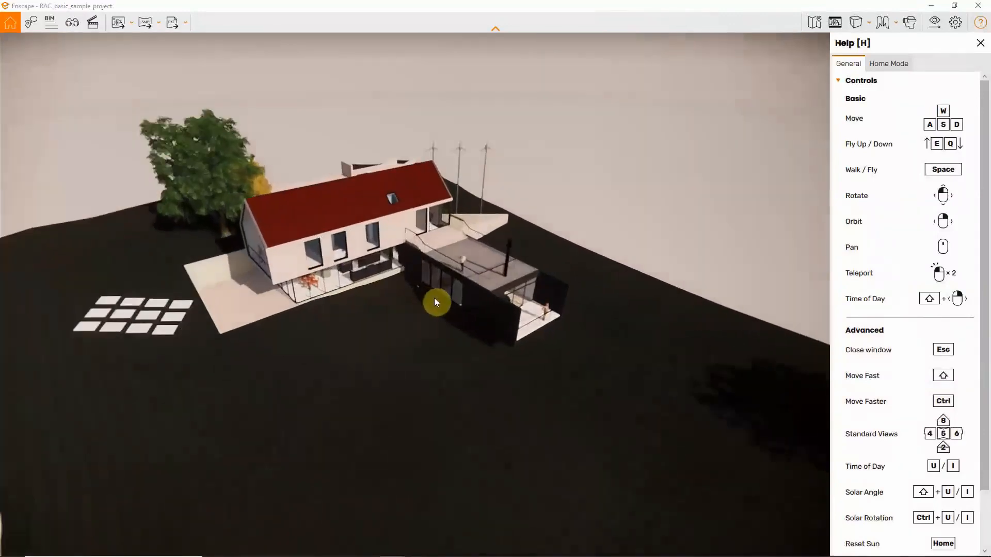
scroll(429, 303, "up", 6)
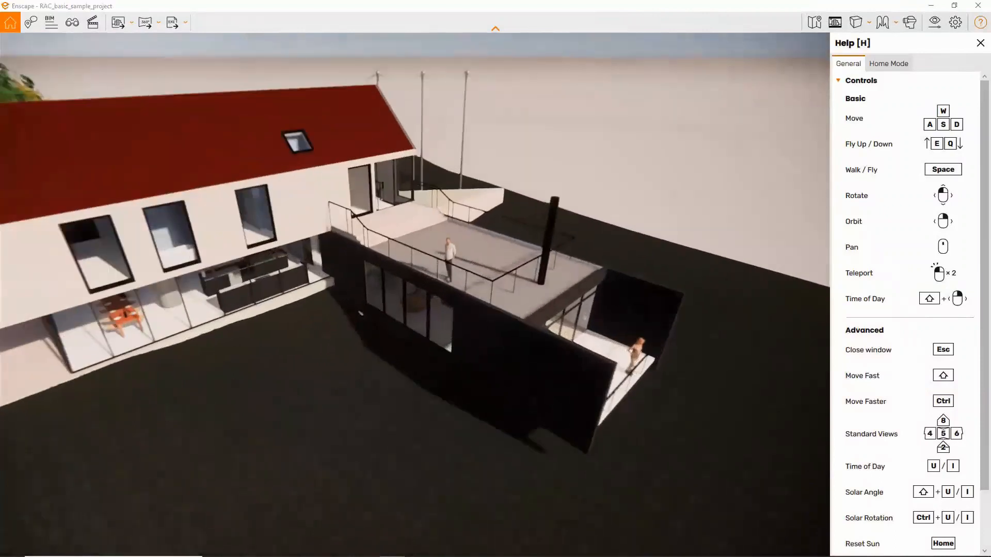
scroll(421, 305, "up", 4)
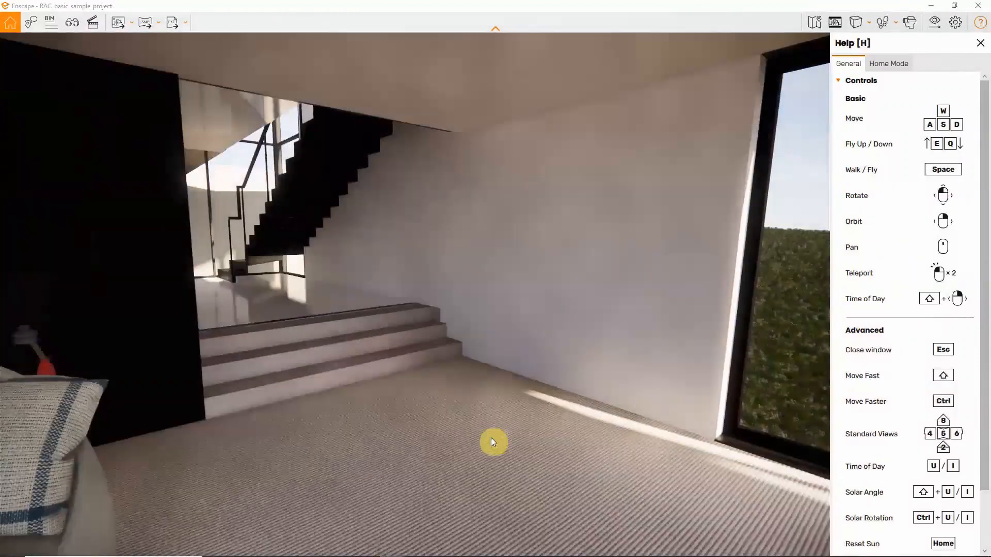
key("w")
left_click_drag(476, 450, 455, 458)
key("w")
key("a")
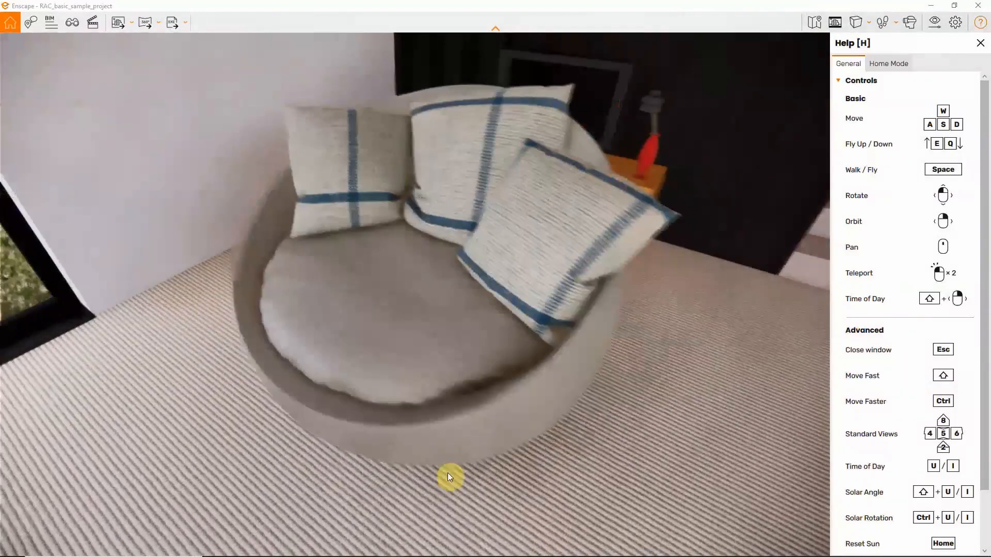
left_click_drag(555, 482, 615, 514)
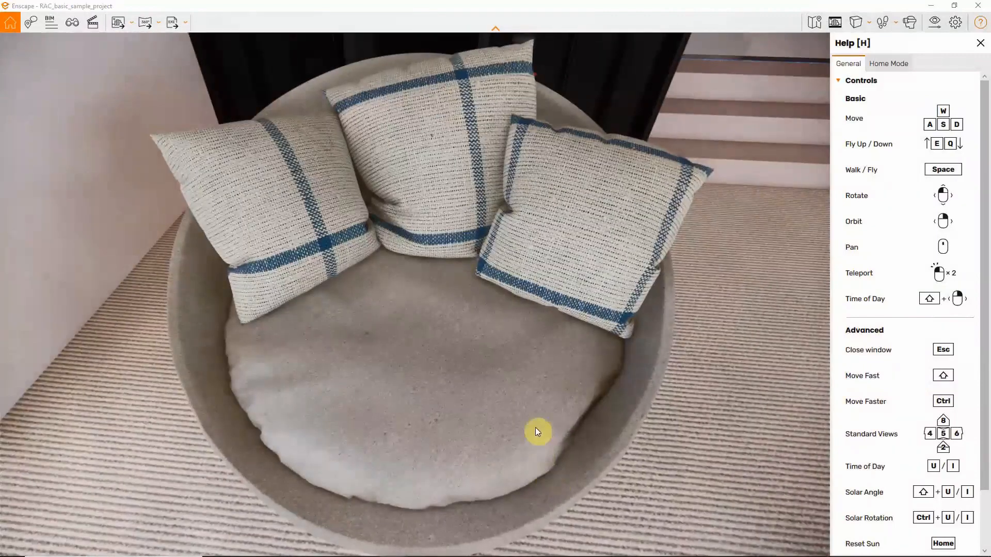
left_click_drag(515, 372, 119, 341)
Examine the red leather loveseat beside the living room windows, checking its cushions and leather from several angles
key("a")
key("w")
left_click_drag(668, 454, 825, 454)
key("w")
key("d")
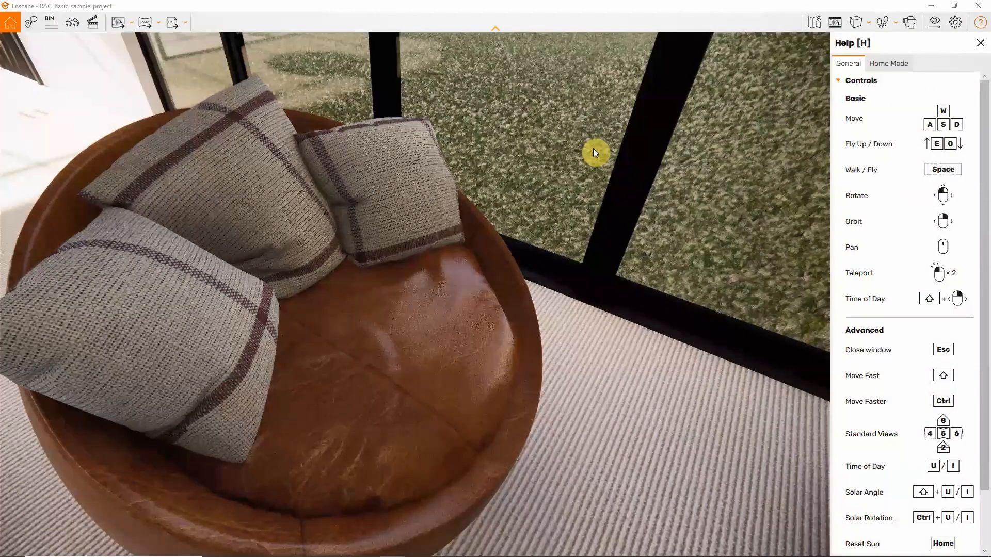
right_click_drag(467, 325, 305, 305)
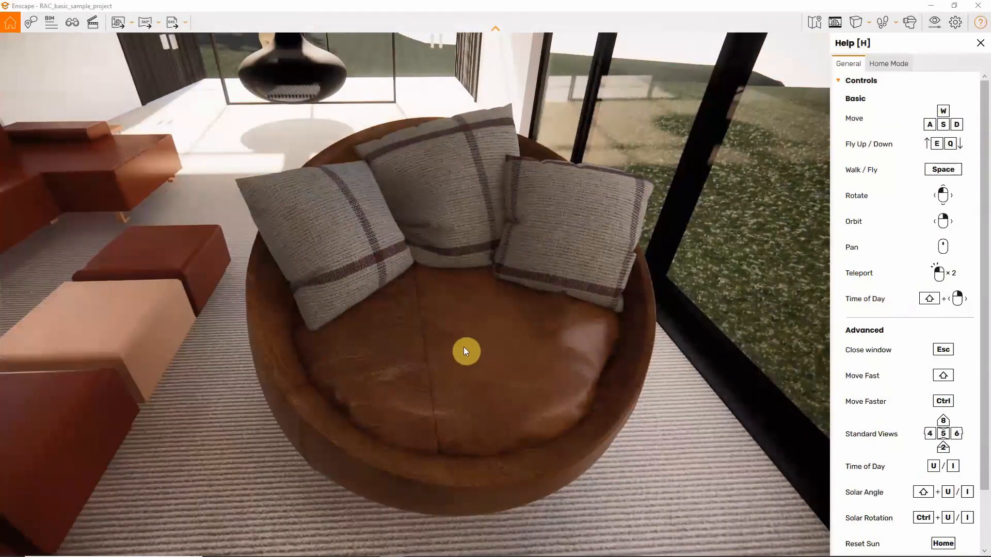
key("d")
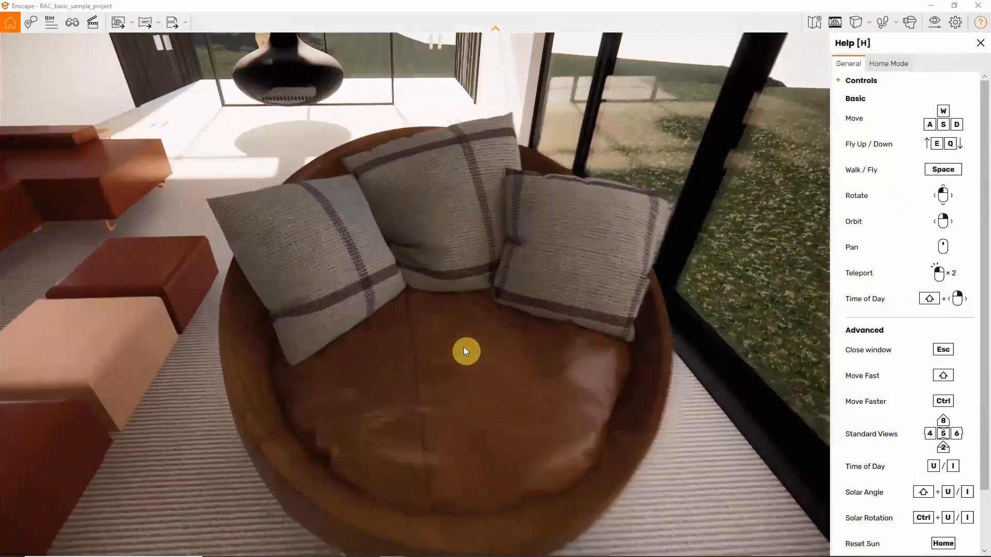
key("d")
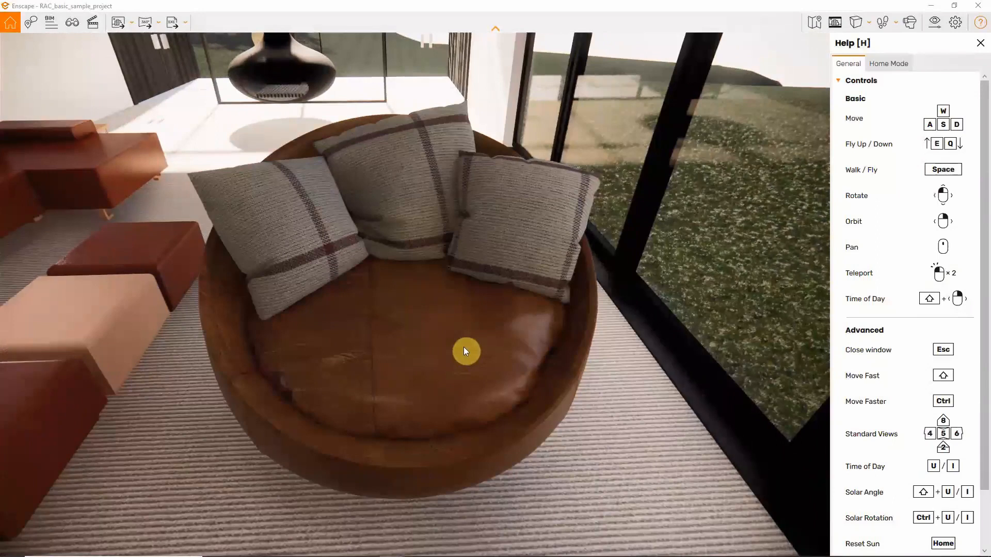
key("w")
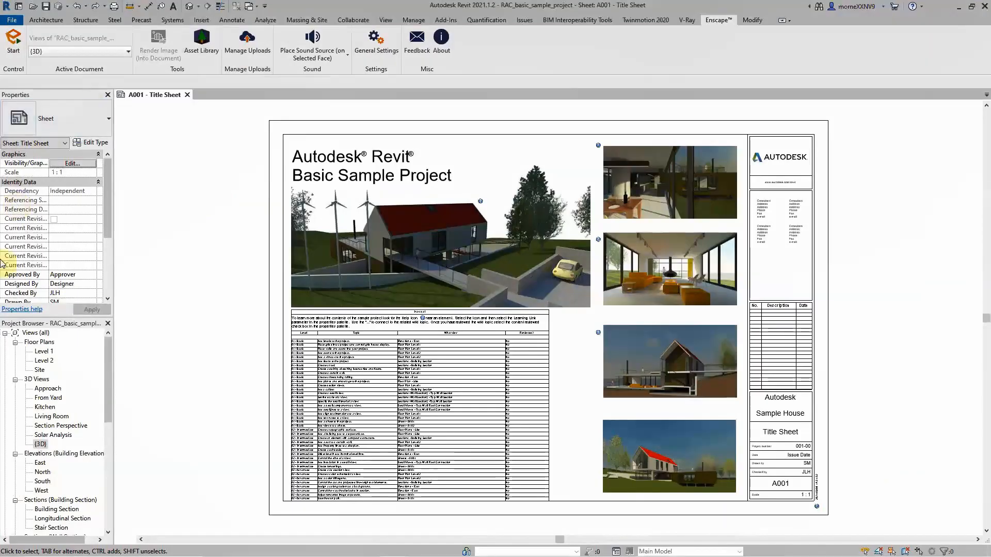
Display the {3D} view and start a video path in Enscape with a first keyframe facing the glazed kitchen front
left_click(41, 445)
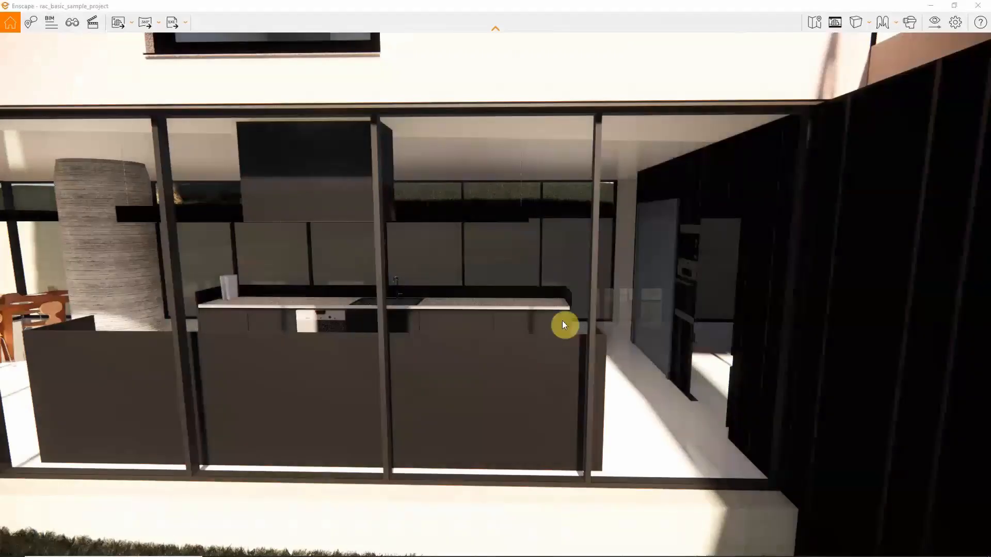
left_click(94, 24)
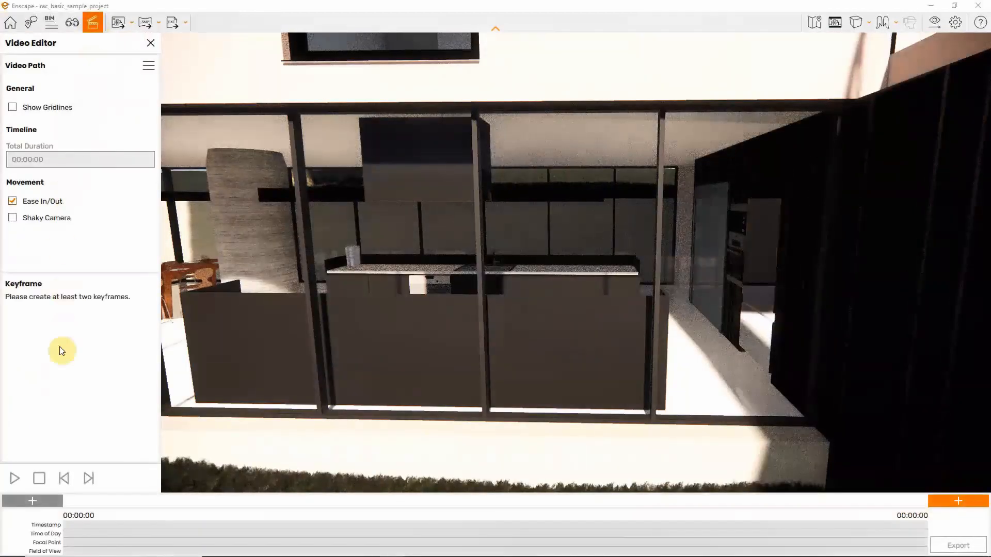
left_click(61, 500)
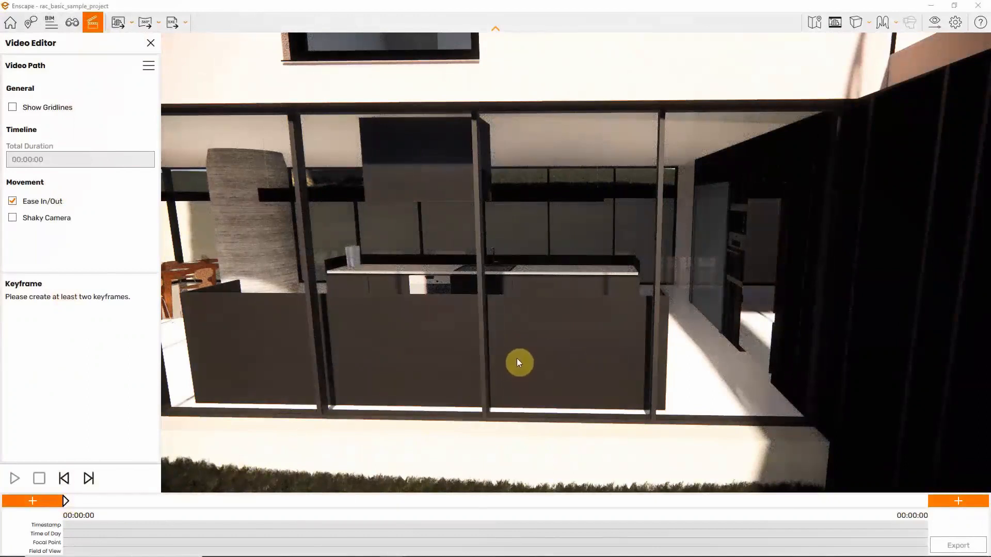
Add two more keyframes to the video path, at the outside corner of the dining room and around its other side facing the table
key("a")
left_click_drag(515, 358, 870, 372)
key("a")
key("a")
key("a")
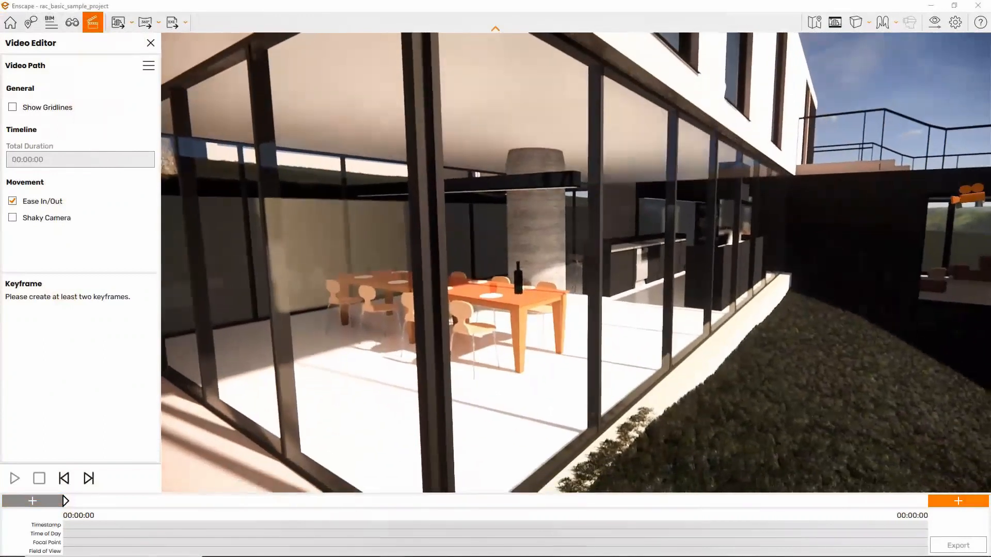
left_click_drag(535, 358, 516, 358)
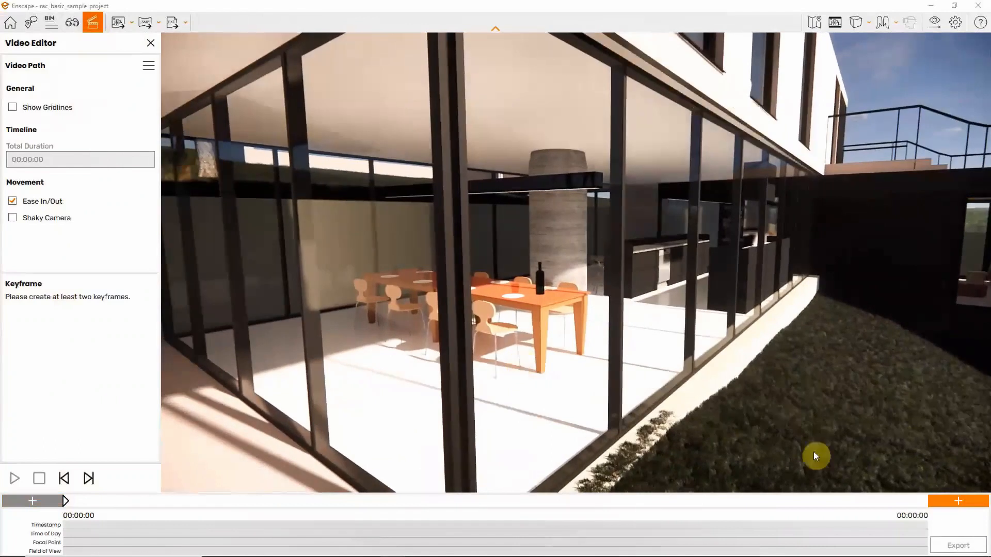
left_click(945, 502)
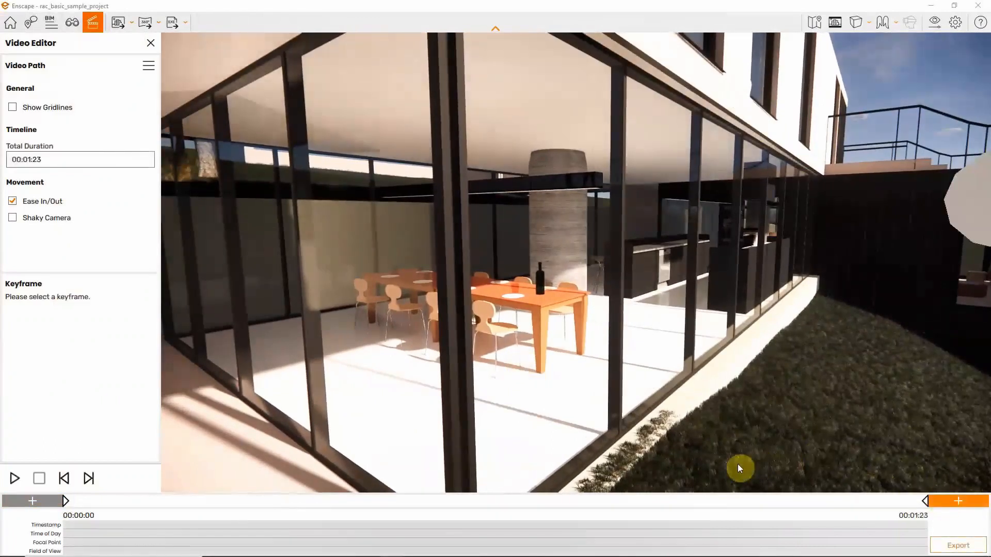
right_click_drag(439, 413, 526, 414)
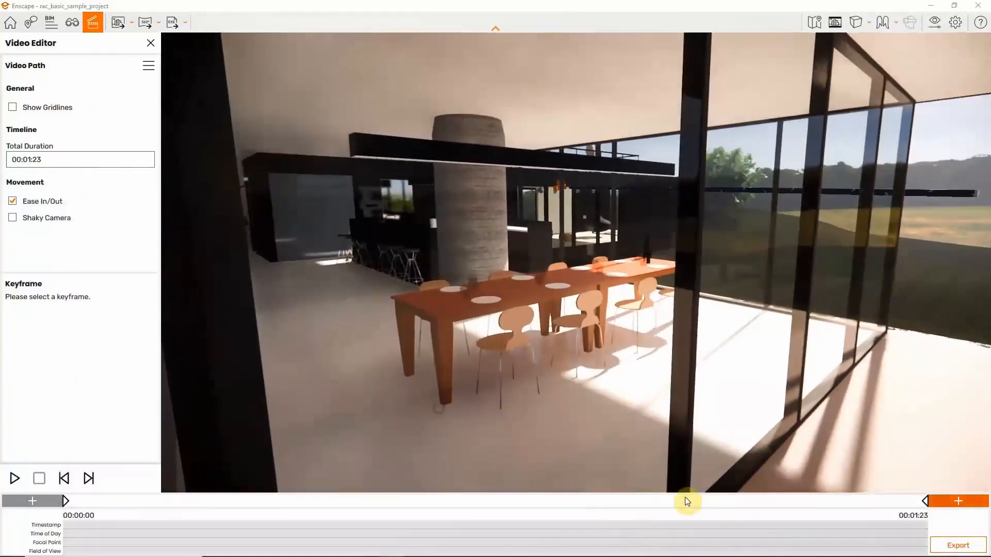
left_click(941, 501)
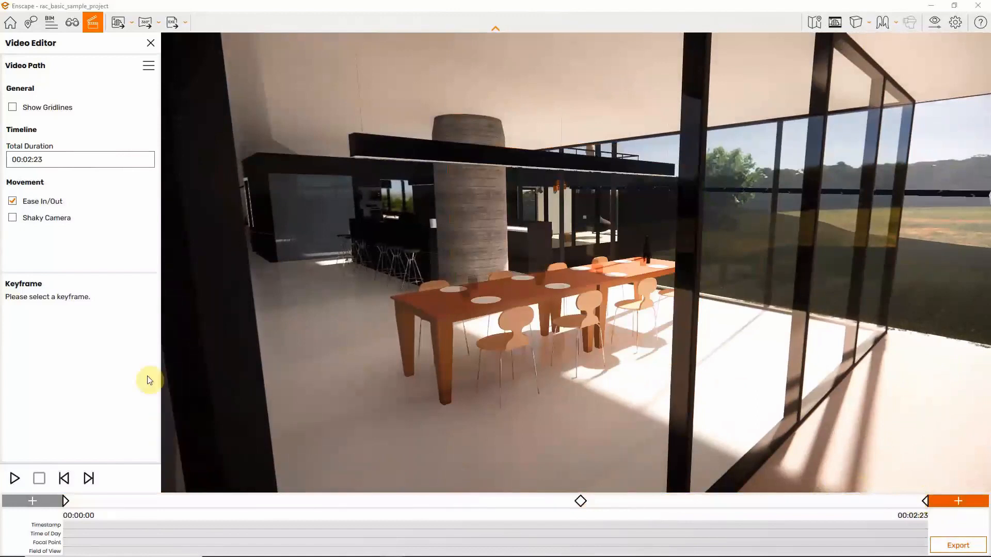
Set the video path's total duration to 00:00:45
left_click(51, 159)
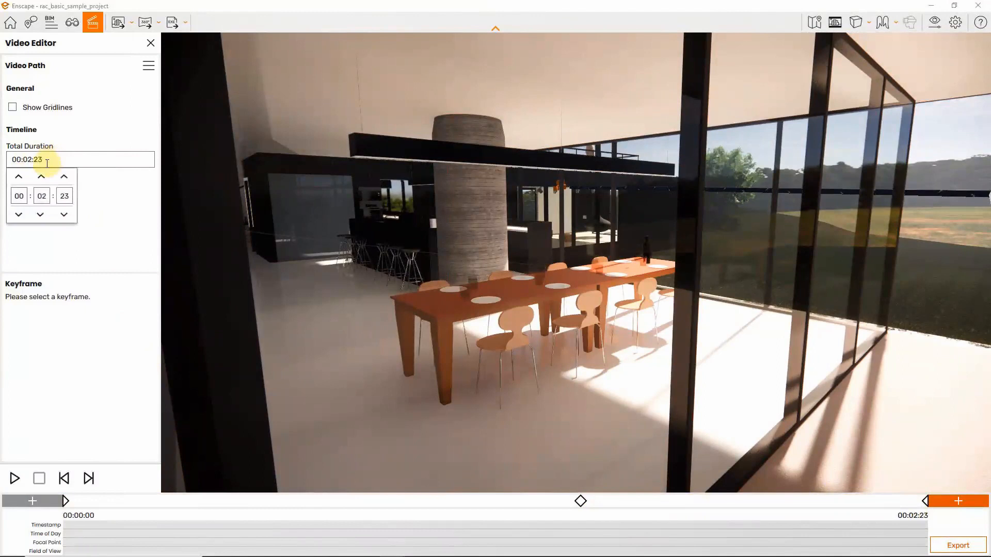
left_click(41, 195)
type("0")
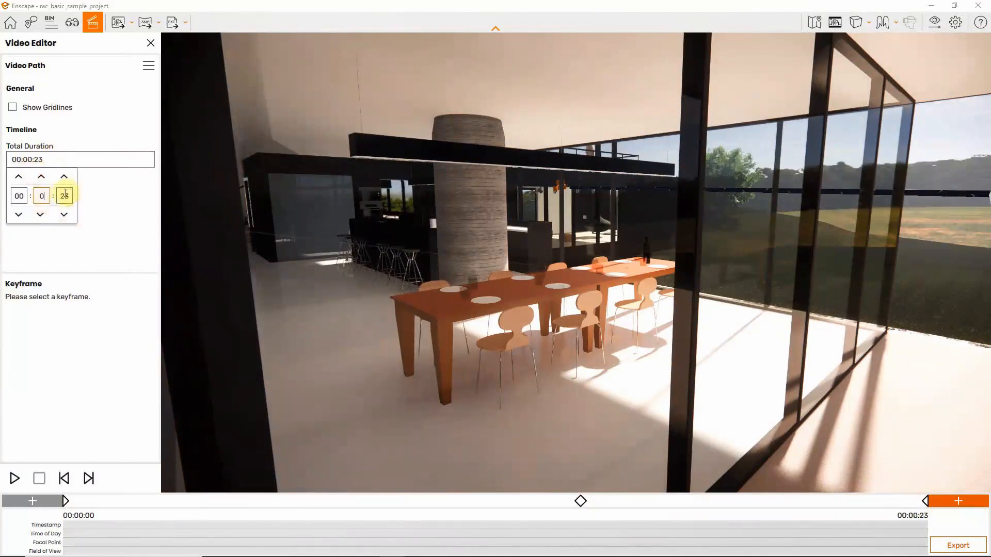
left_click(64, 197)
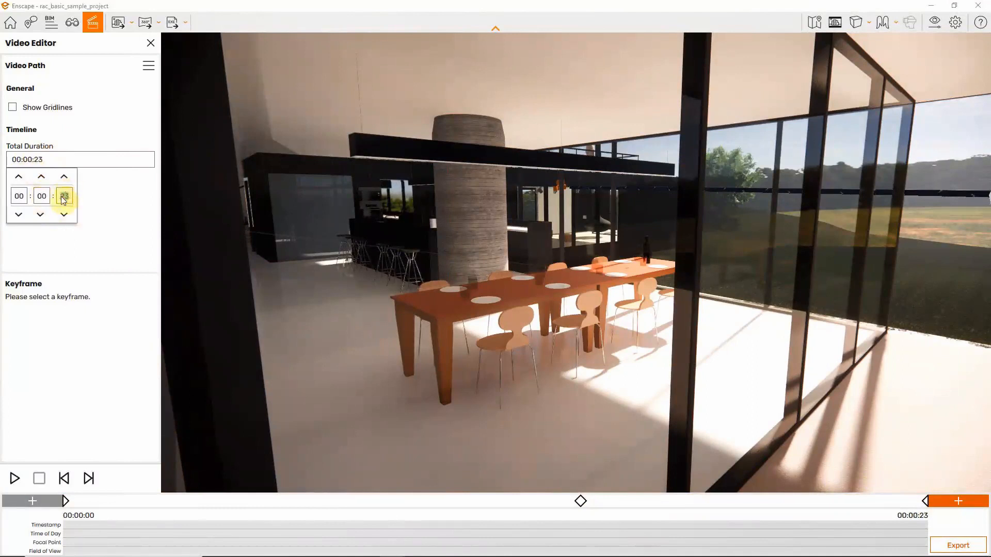
type("45")
key("Return")
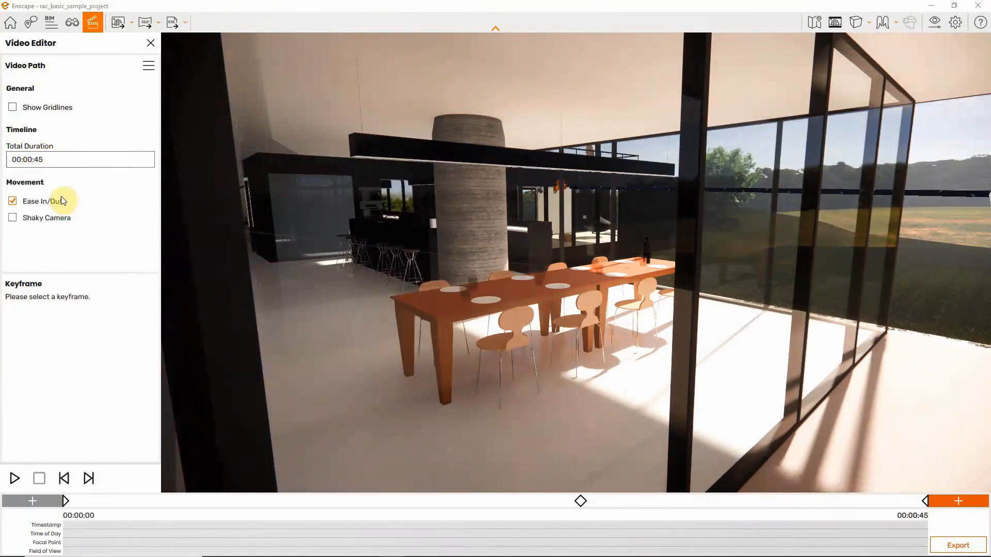
Preview the video path, then stop it and give the second keyframe a timestamp override of 00:00:26
left_click(15, 478)
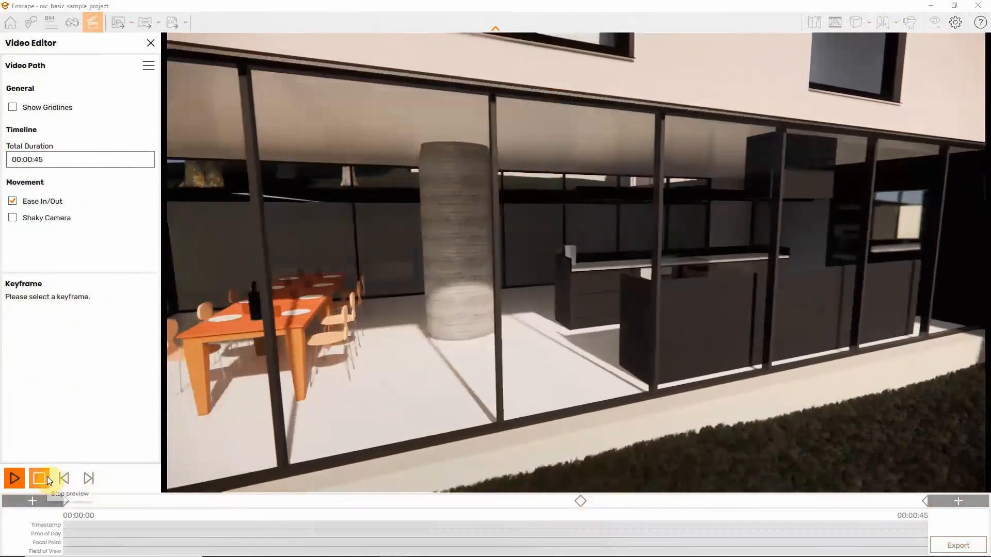
left_click(48, 476)
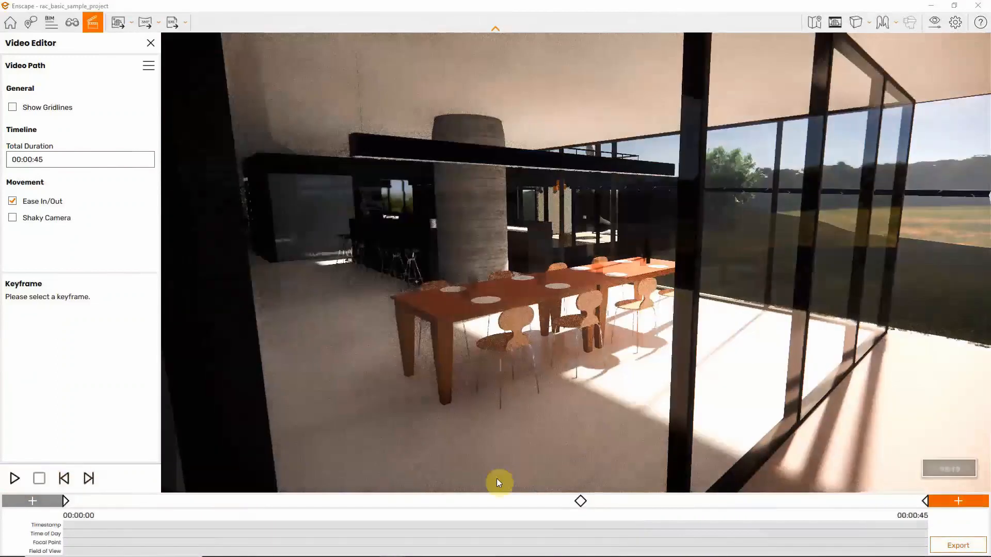
left_click(581, 500)
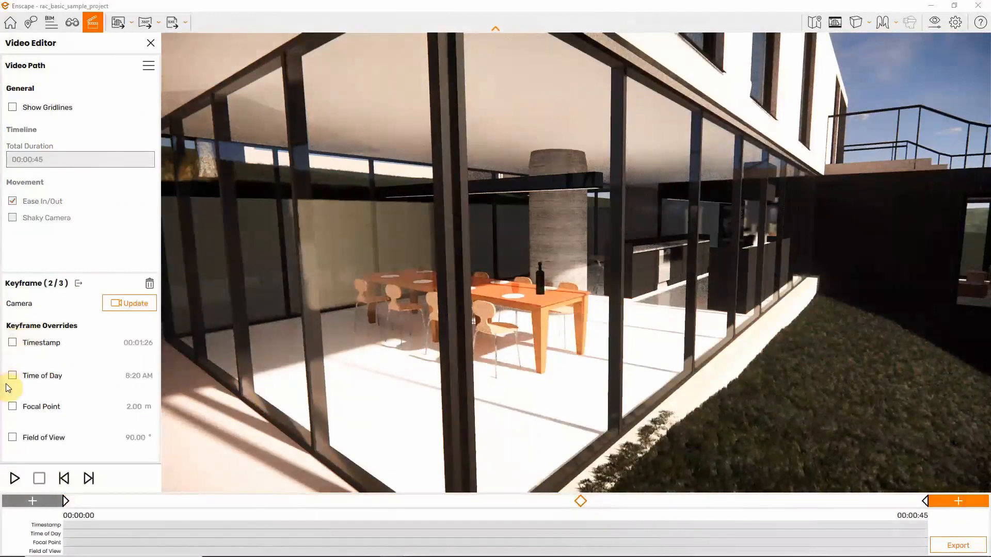
left_click(13, 344)
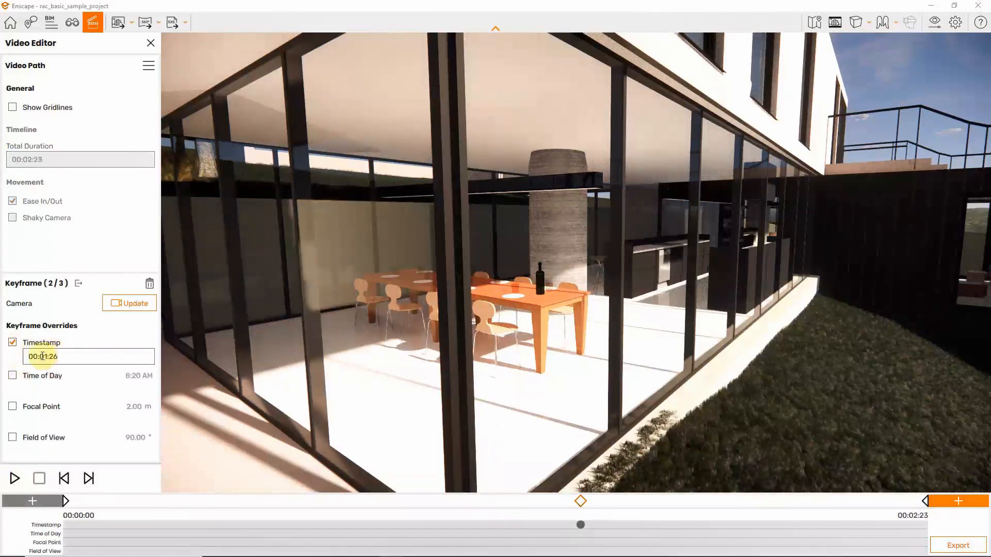
left_click(60, 356)
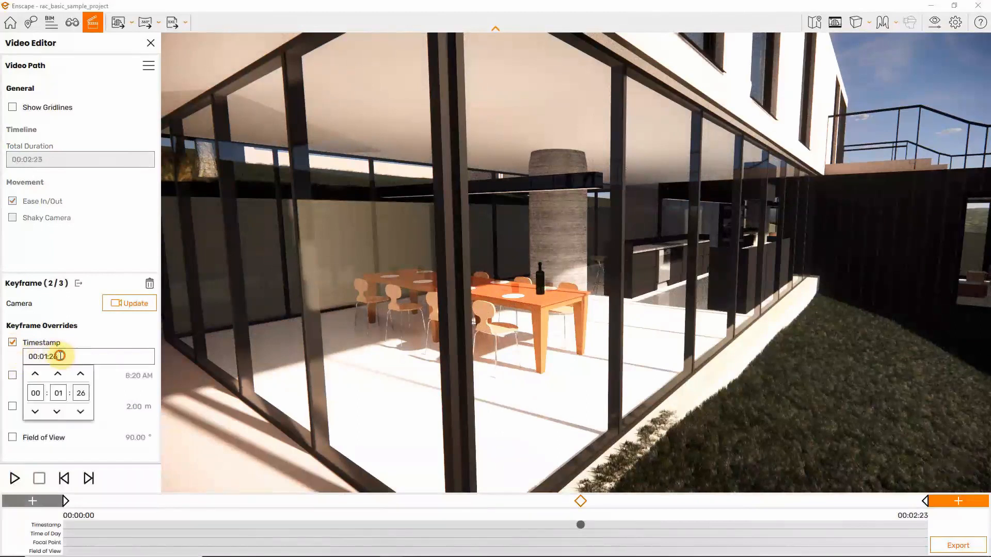
left_click(55, 356)
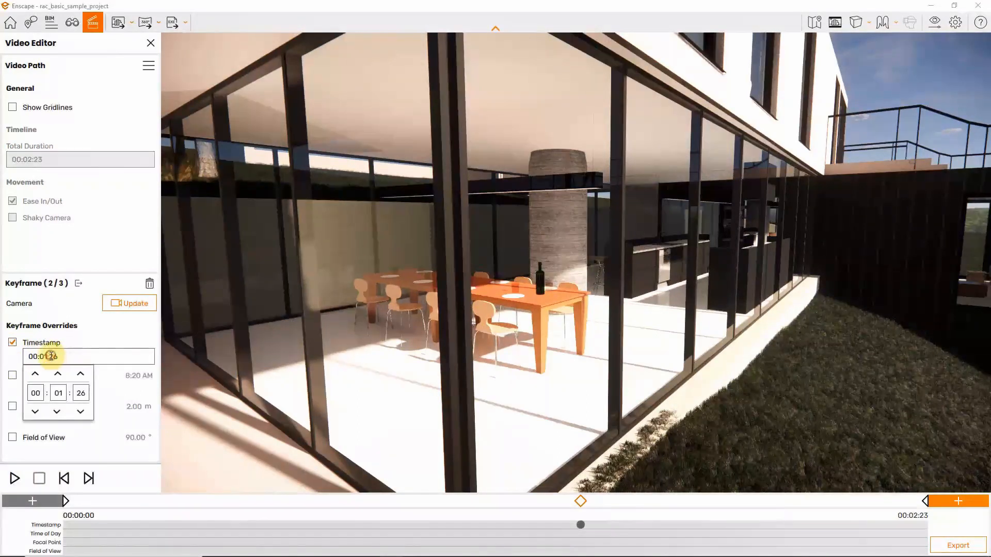
left_click(56, 390)
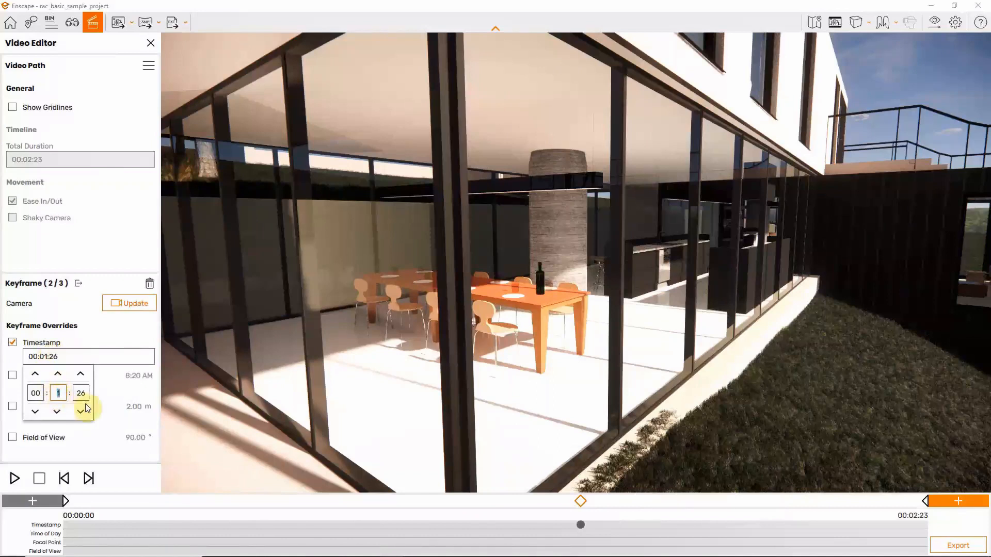
type("0")
key("Return")
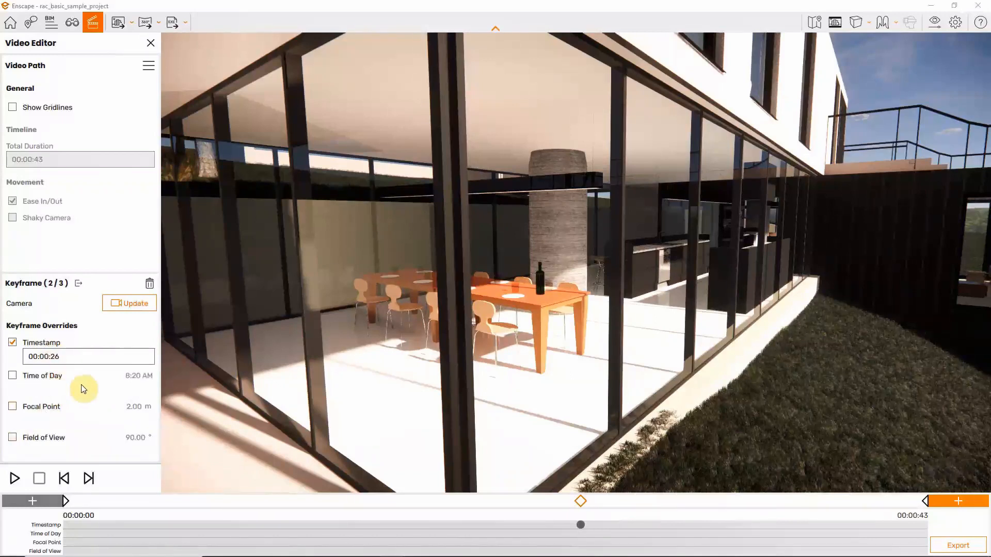
Override the second keyframe's time of day with 8:20 PM and its focal point with 1.16 m
left_click(21, 374)
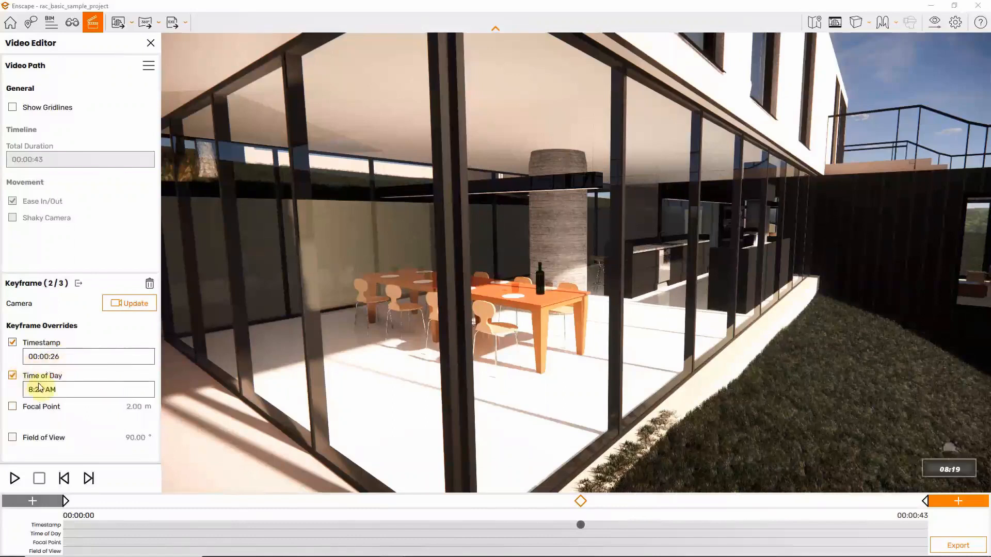
left_click(57, 389)
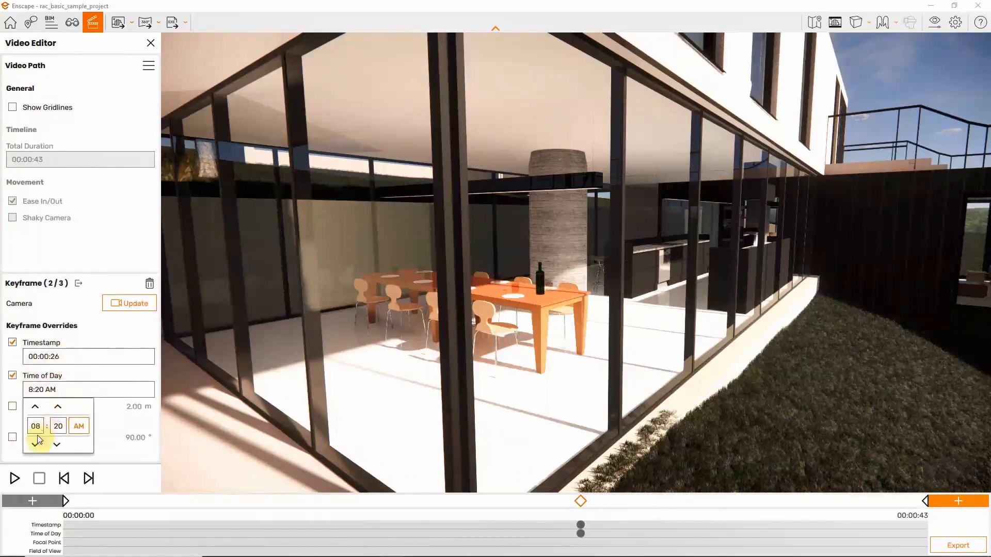
left_click(81, 426)
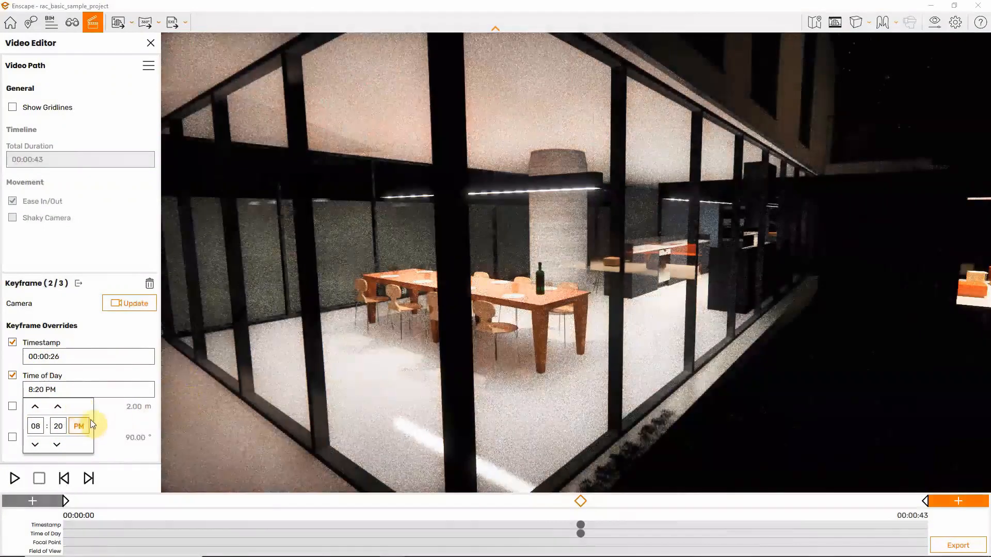
left_click(116, 409)
mouse_move(83, 421)
left_mouse_down()
mouse_move(114, 422)
mouse_move(72, 422)
left_mouse_up()
left_click(42, 479)
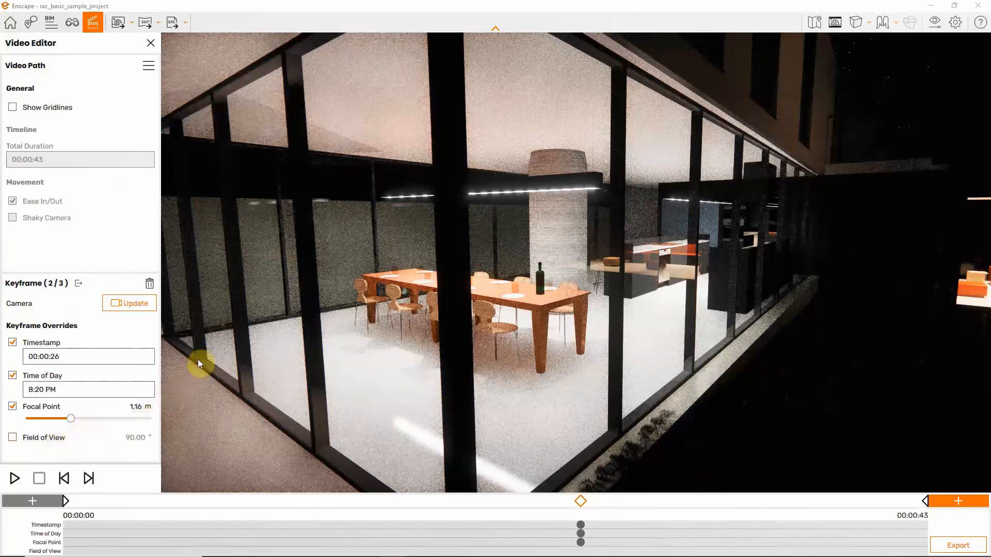
Preview the video path with the evening override and stop playback at the first keyframe
left_click(14, 478)
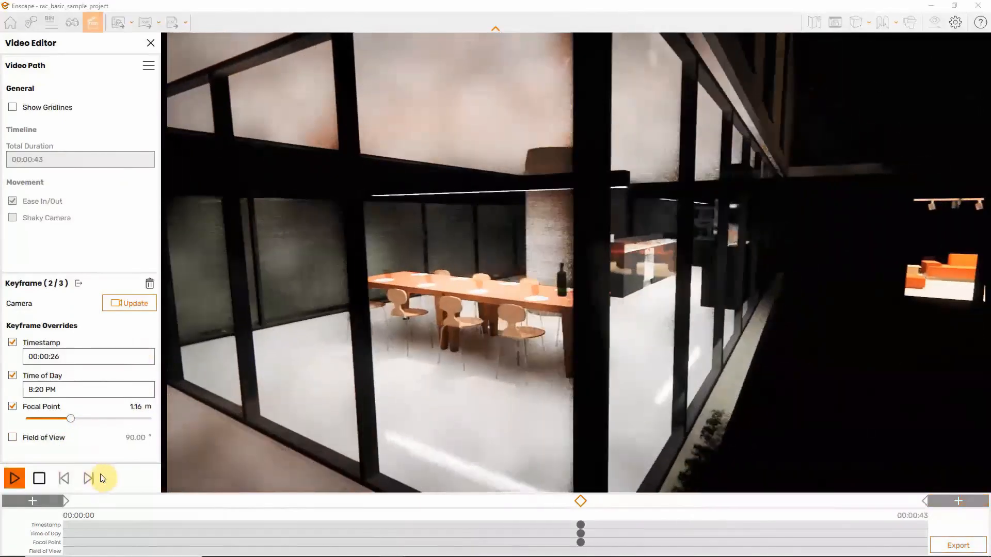
left_click(64, 479)
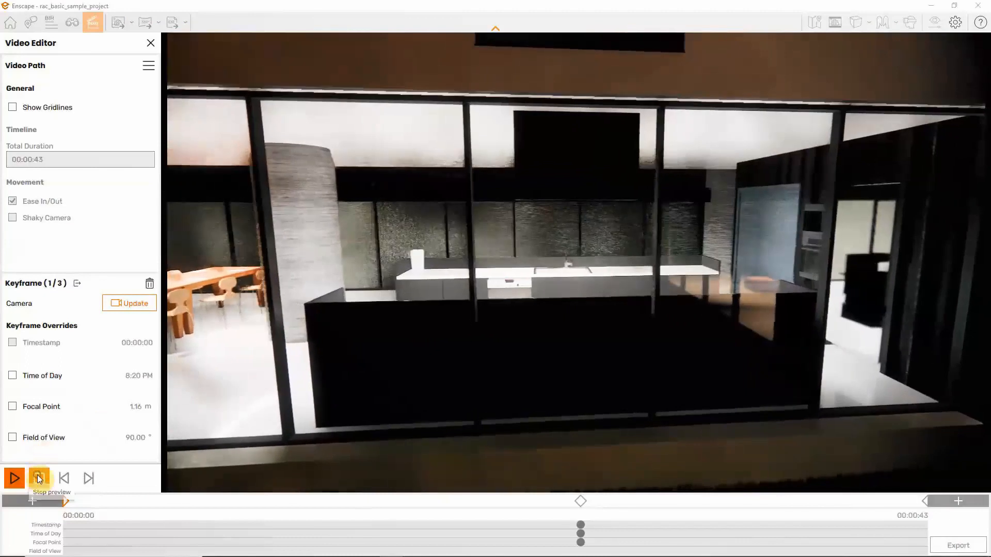
left_click(37, 478)
Override the first keyframe's time of day with 8:20 AM and preview the lighting change along the path
left_click(64, 500)
left_click(14, 376)
left_click(51, 391)
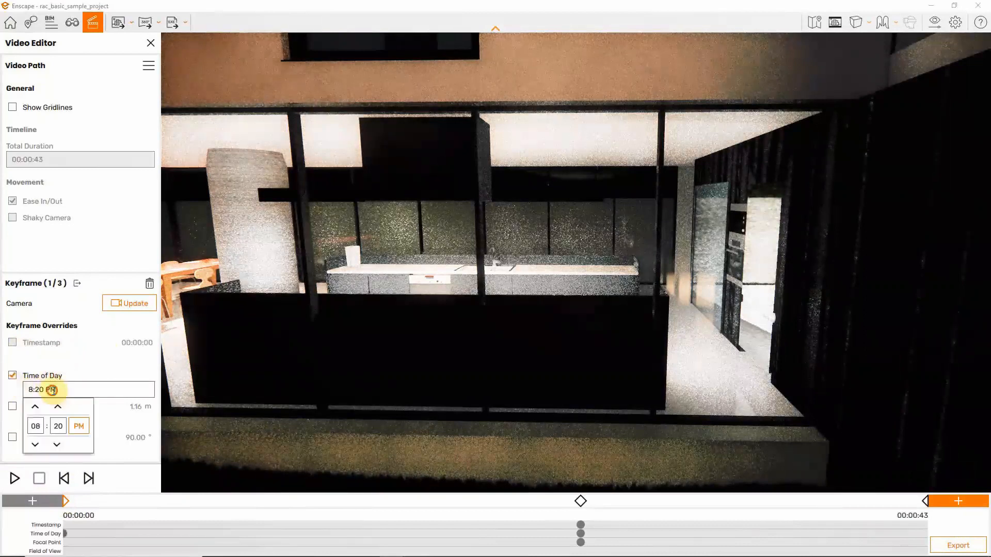
left_click(78, 426)
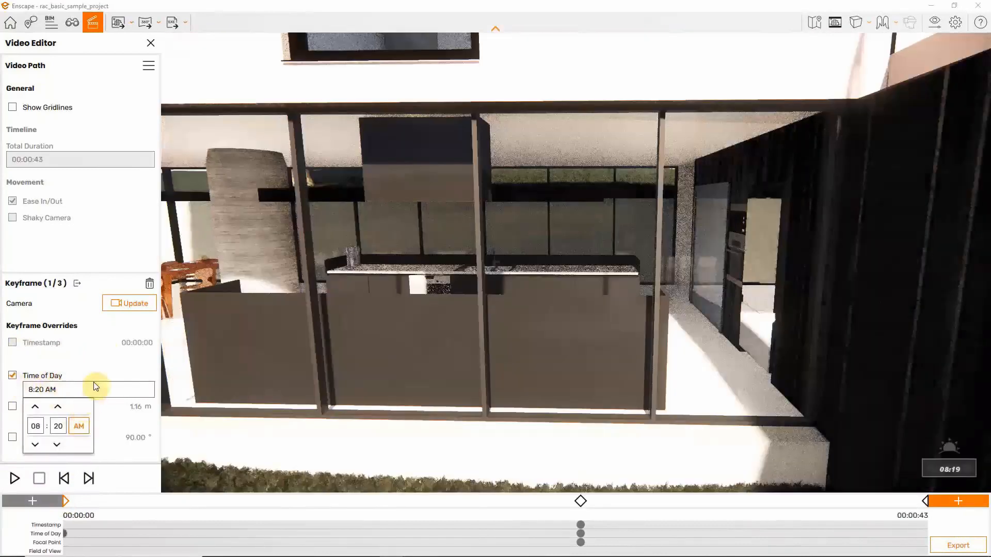
left_click(95, 370)
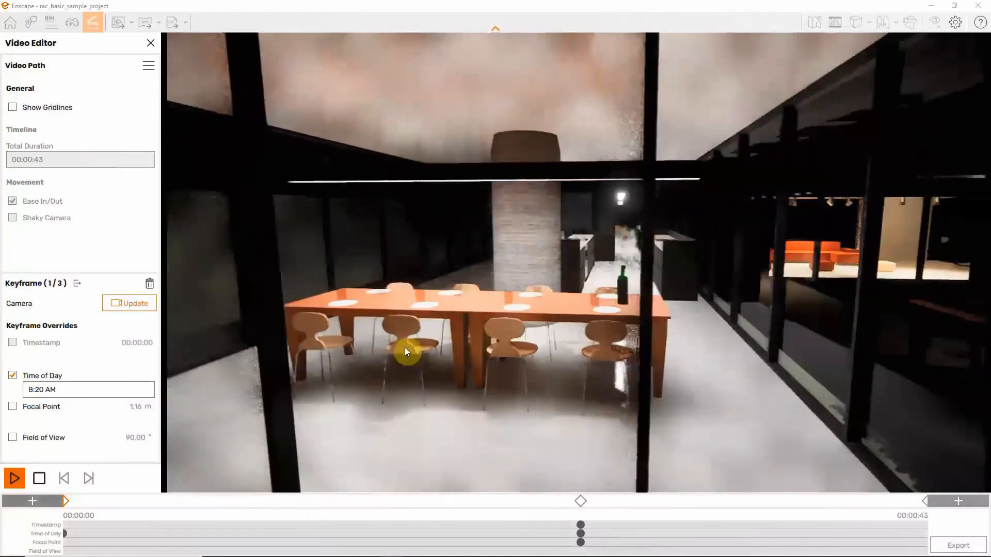
left_click(40, 478)
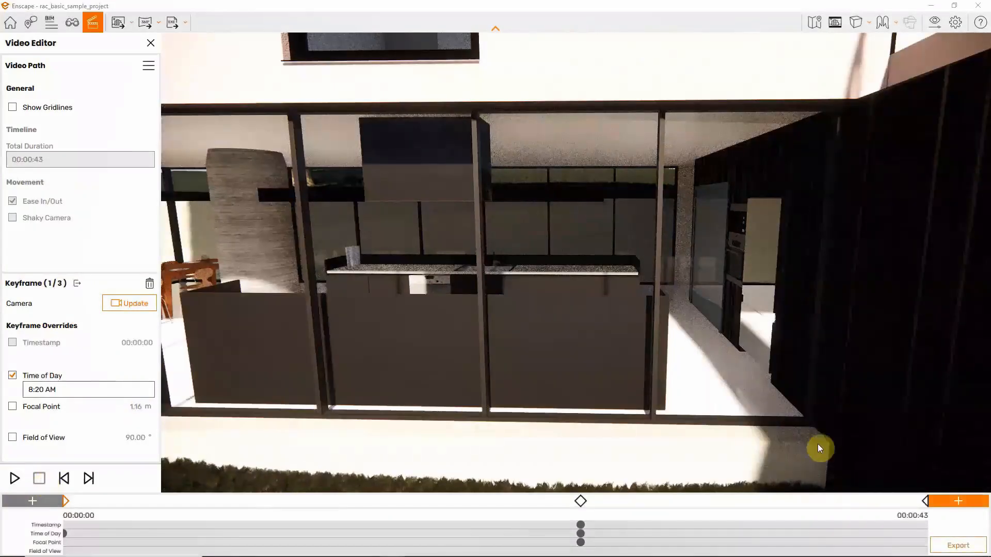
Export the video path to the previews folder as a Full HD MP4 with maximum compression quality at 30 frames per second
left_click(958, 546)
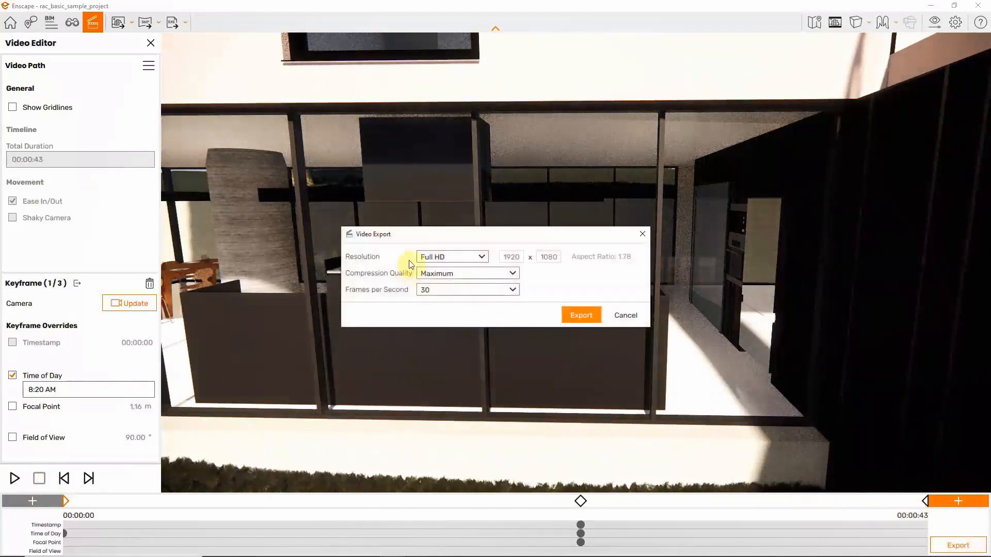
left_click(484, 258)
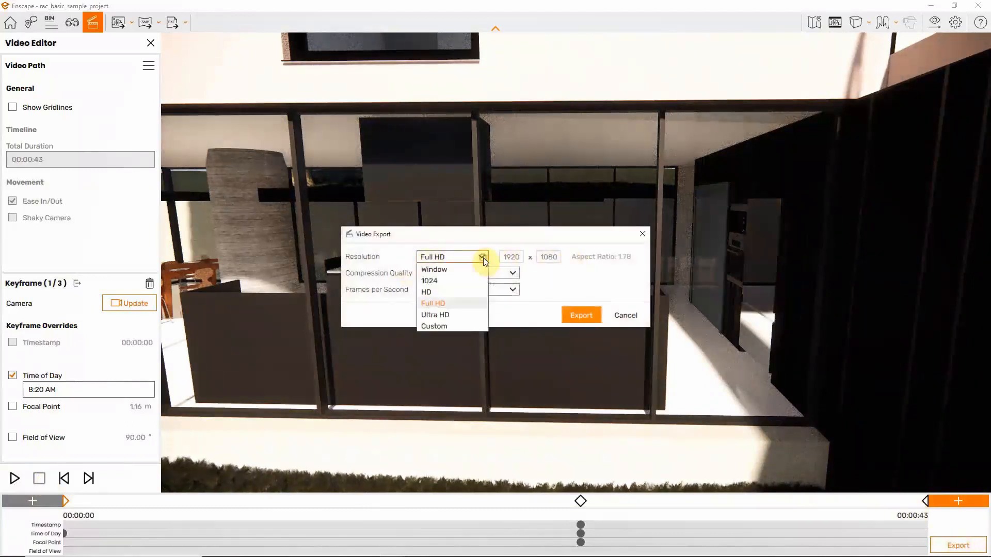
left_click(455, 305)
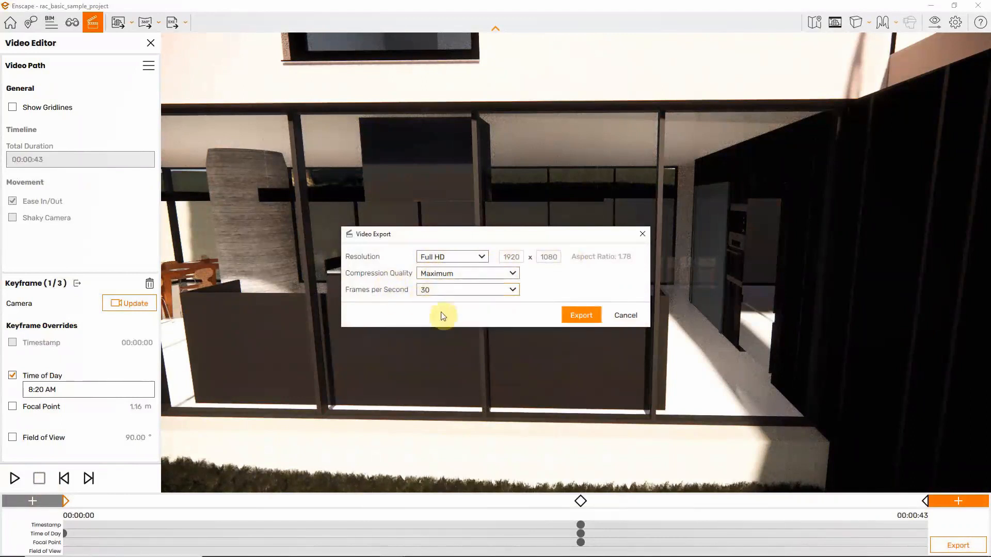
left_click(573, 320)
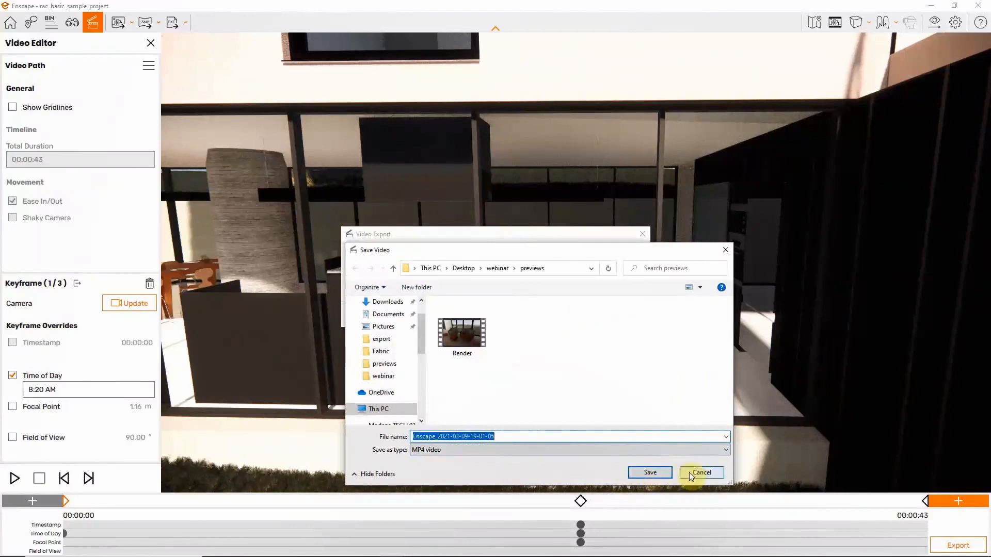
left_click(660, 472)
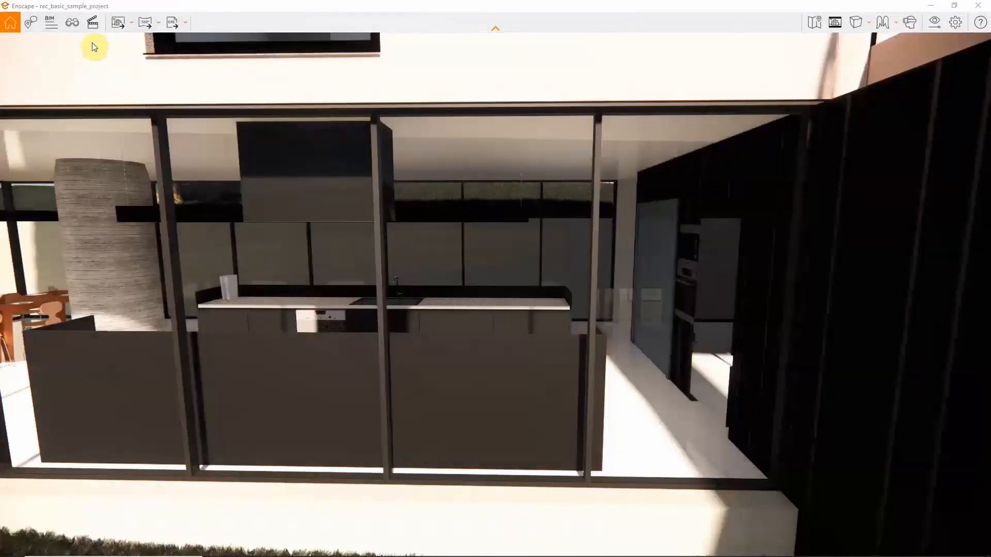
left_click(92, 24)
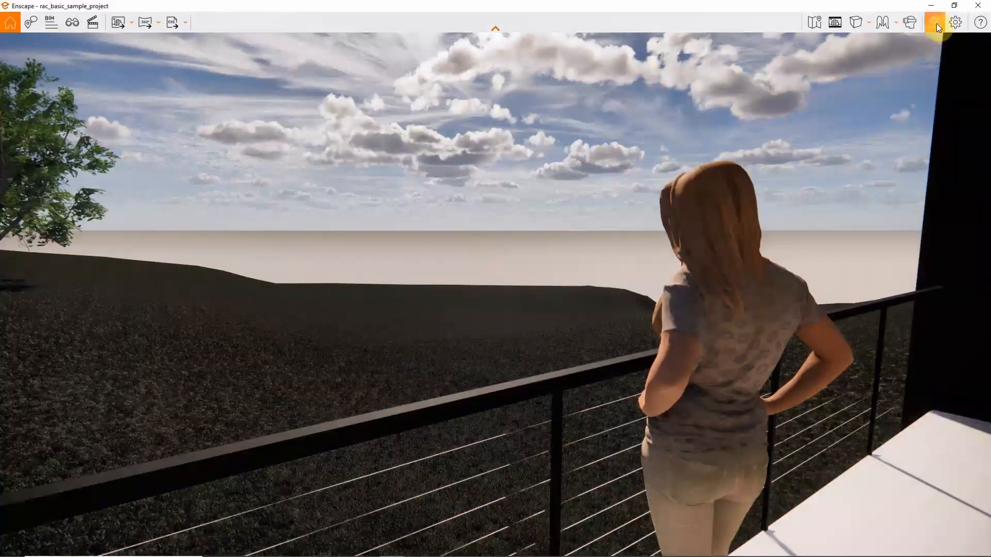
Create a visual settings preset named "new"
left_click(935, 23)
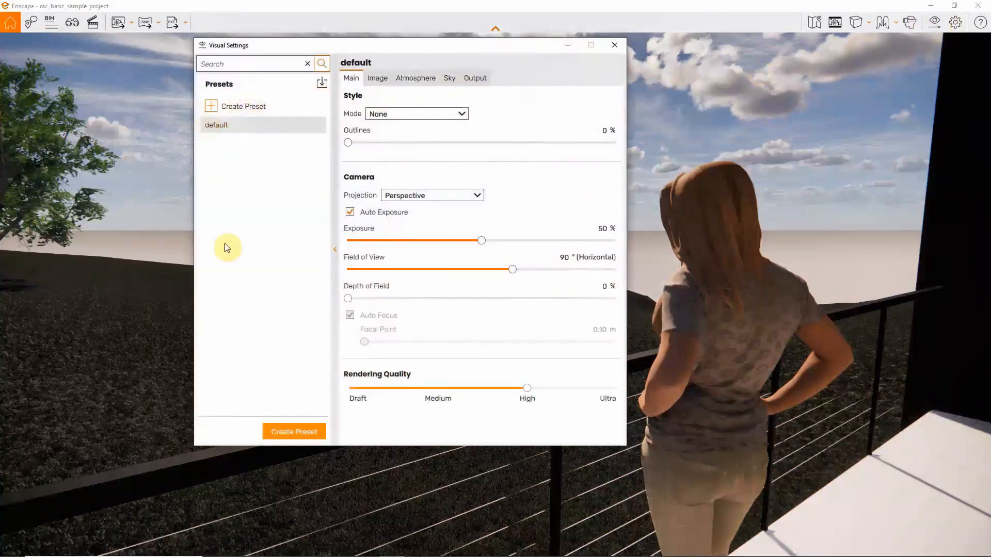
left_click(270, 429)
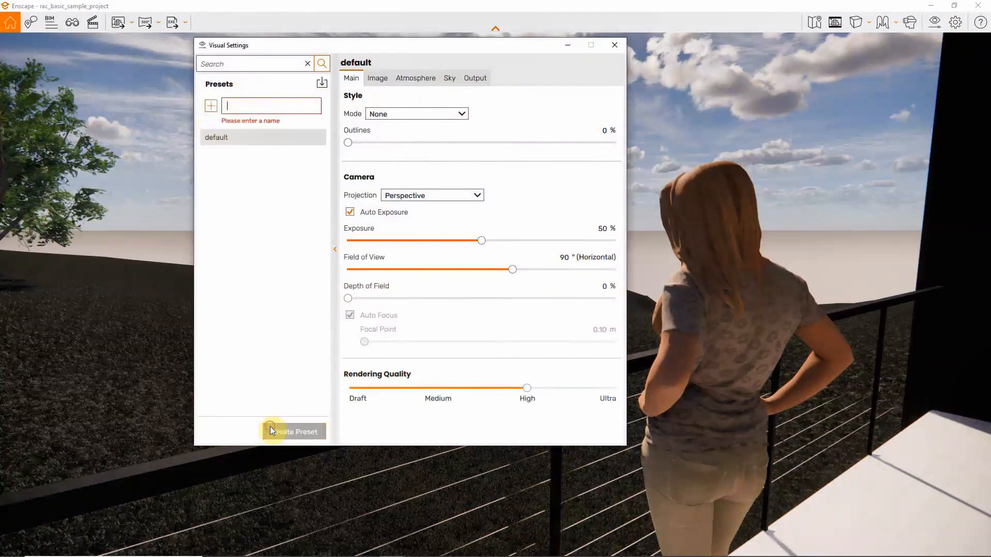
type("new")
key("Return")
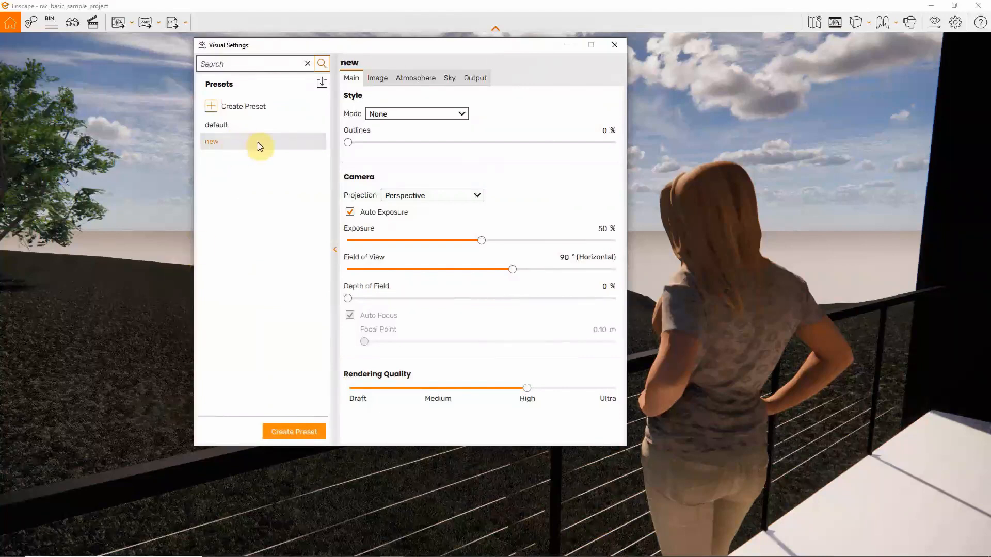
Set the new preset's horizon source to Forest and its cloud density to 100%
left_click(450, 78)
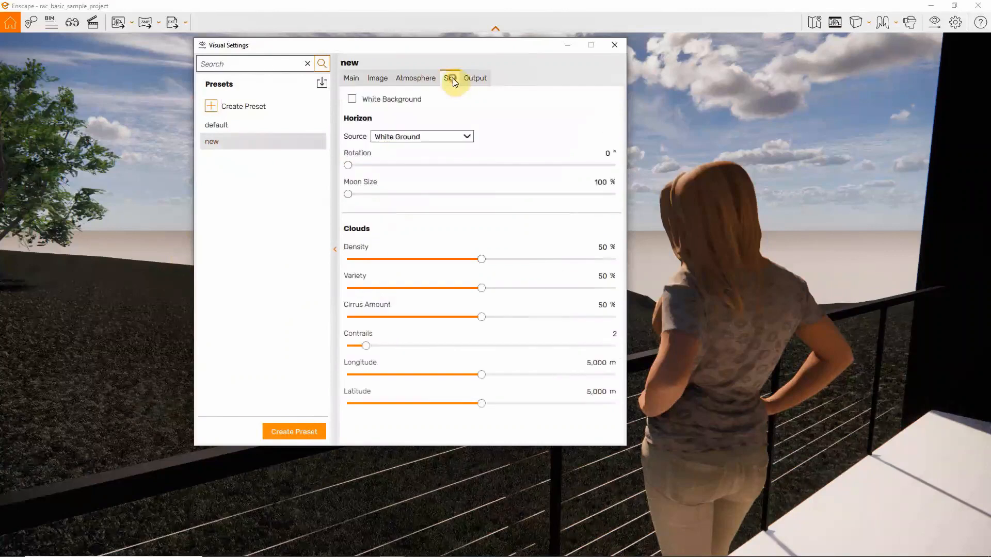
left_click(462, 138)
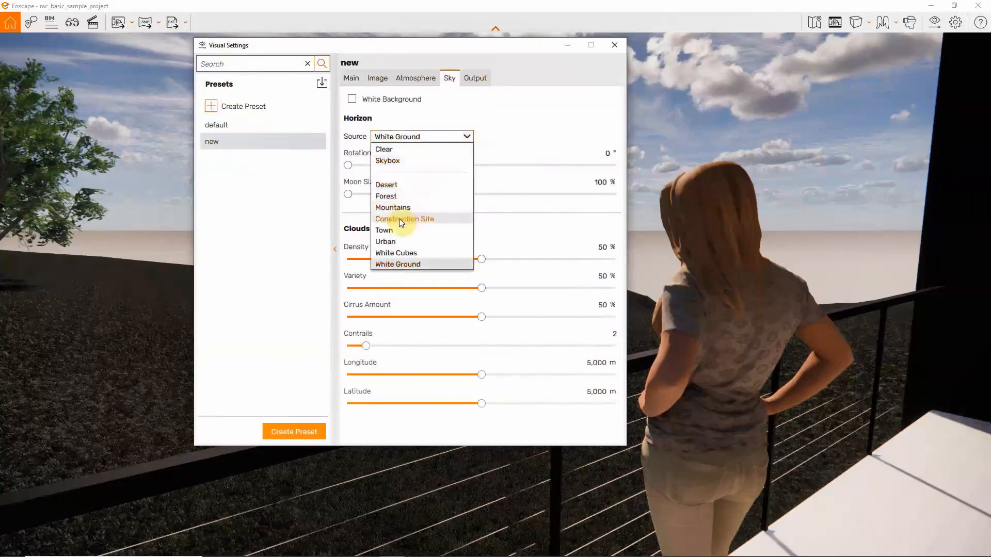
left_click(395, 198)
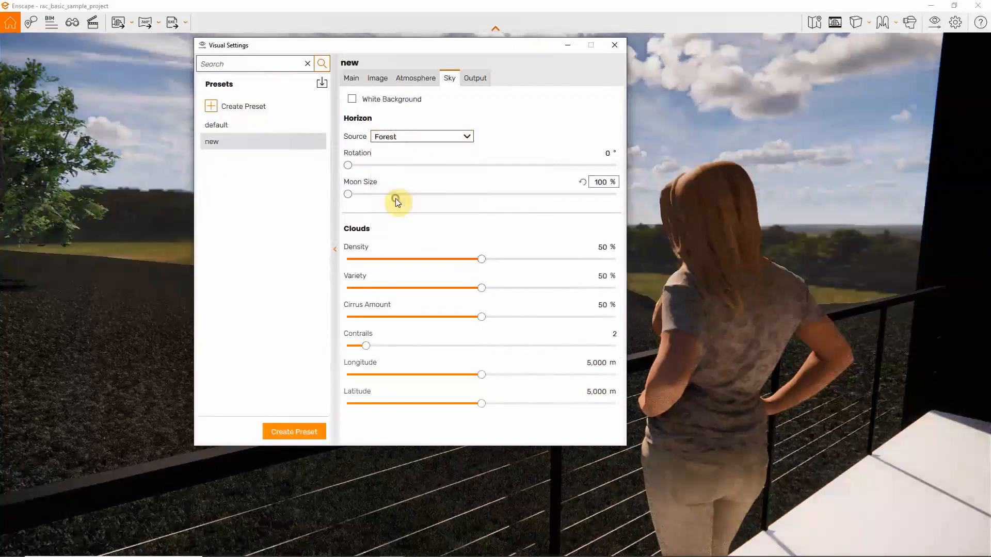
left_click_drag(467, 51, 805, 45)
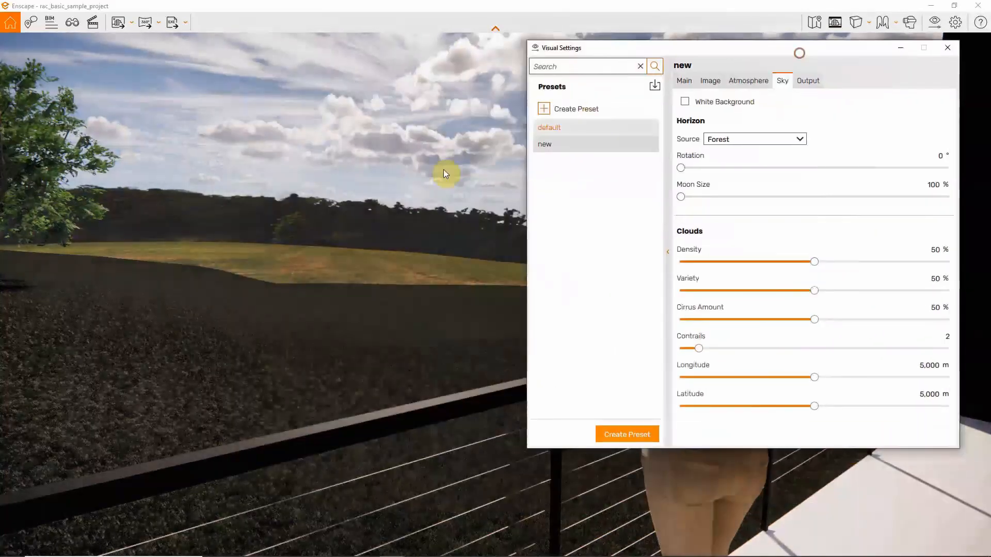
left_click_drag(671, 48, 363, 41)
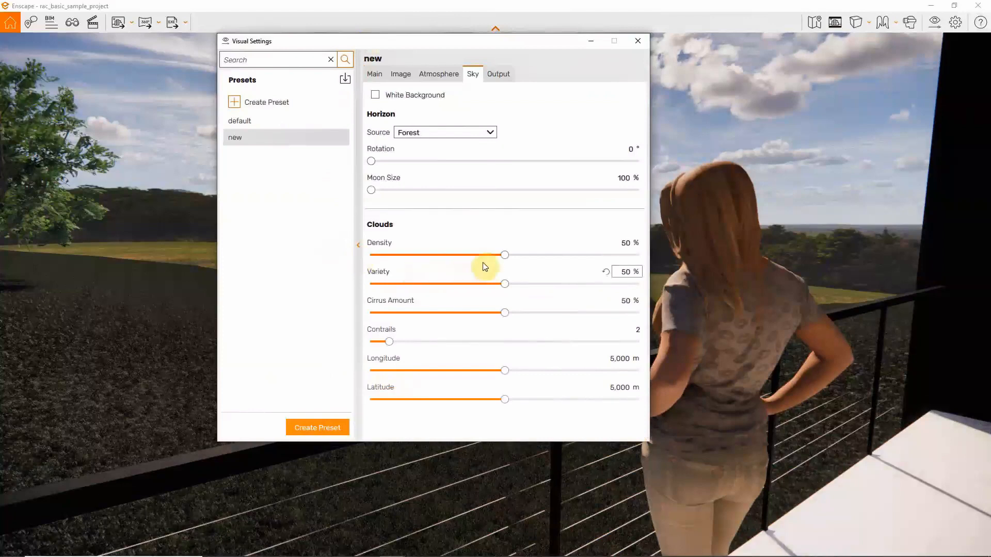
left_click_drag(504, 254, 679, 262)
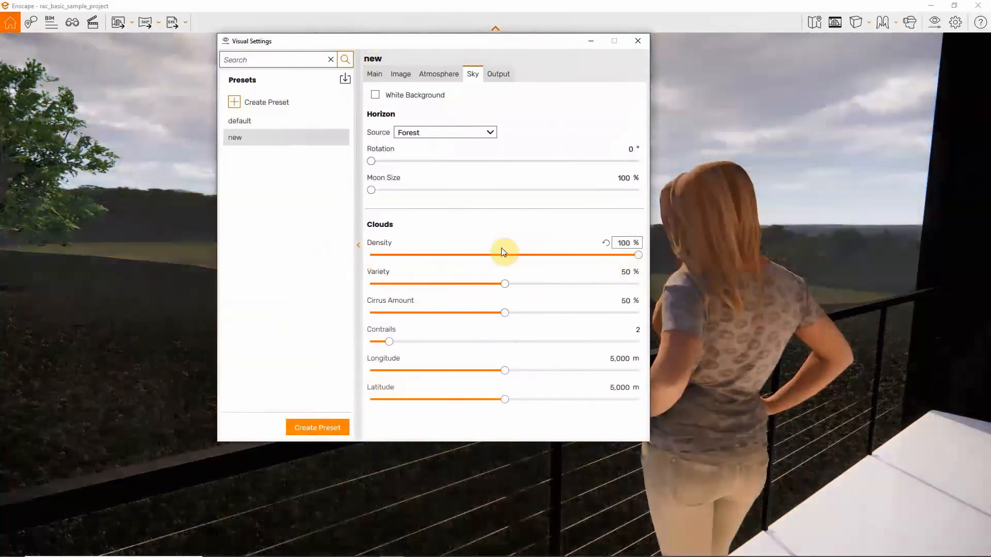
Set the new preset's fog intensity to 47%
left_click(423, 75)
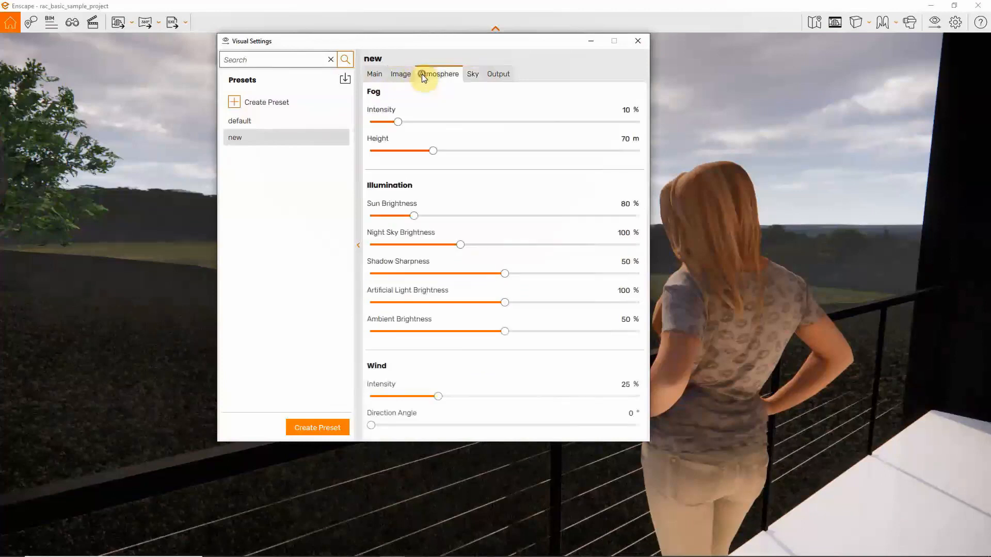
left_click_drag(396, 121, 497, 124)
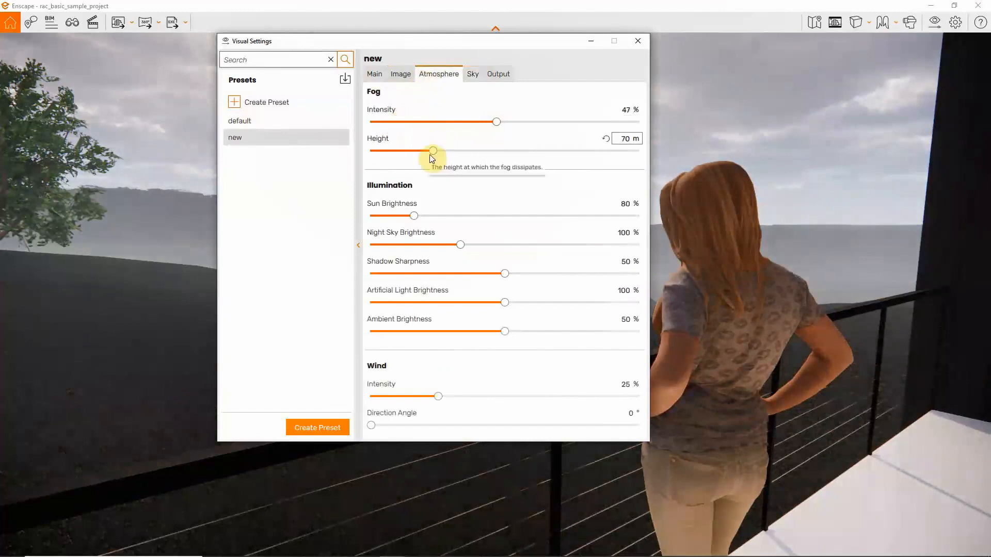
Set the new preset's fog height to 43 m, sun brightness to 20%, artificial light brightness to 124% and ambient brightness to 62%
left_click_drag(432, 151, 409, 156)
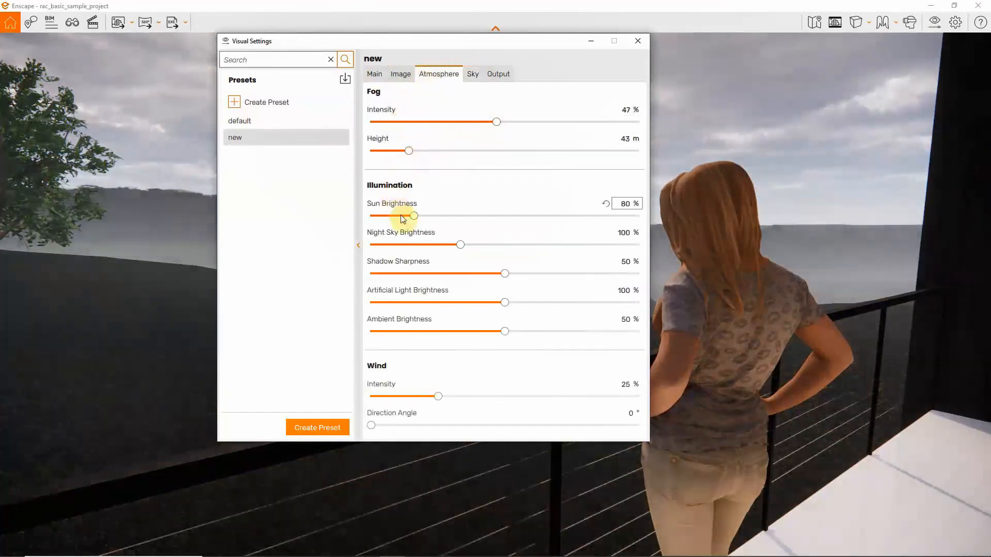
left_click_drag(414, 216, 389, 219)
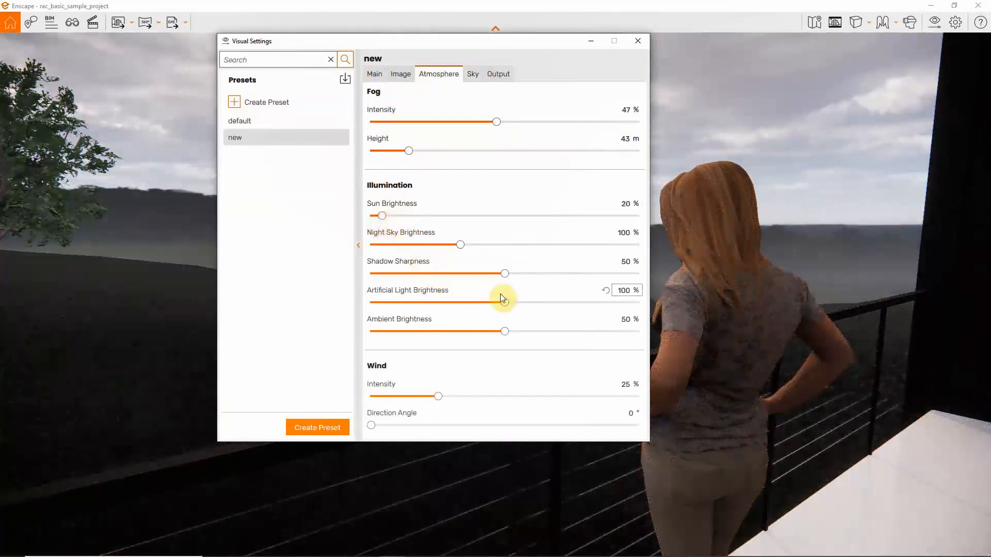
left_click_drag(504, 302, 540, 339)
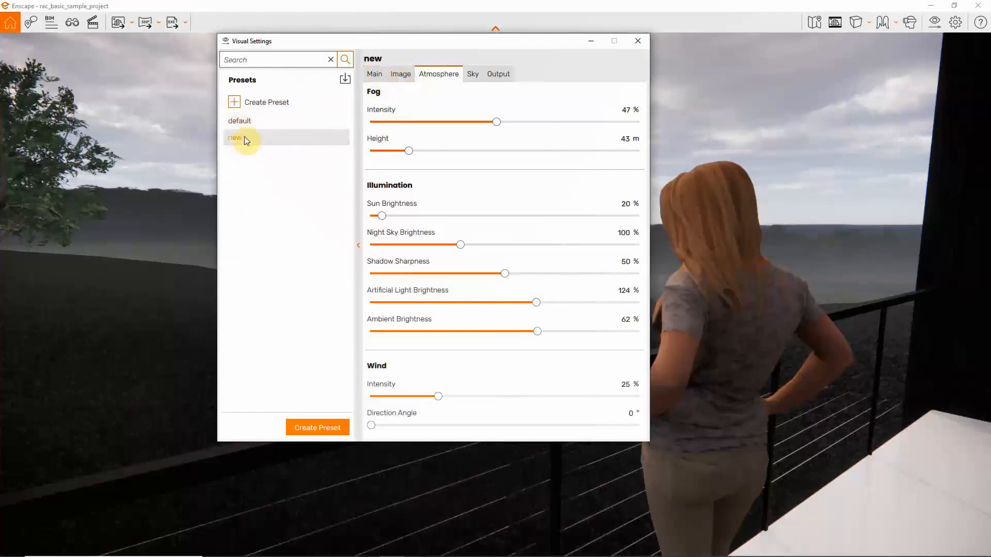
left_click(642, 41)
Create a view named "door default" from the current camera, link it to the default visual preset and activate it
left_click(72, 23)
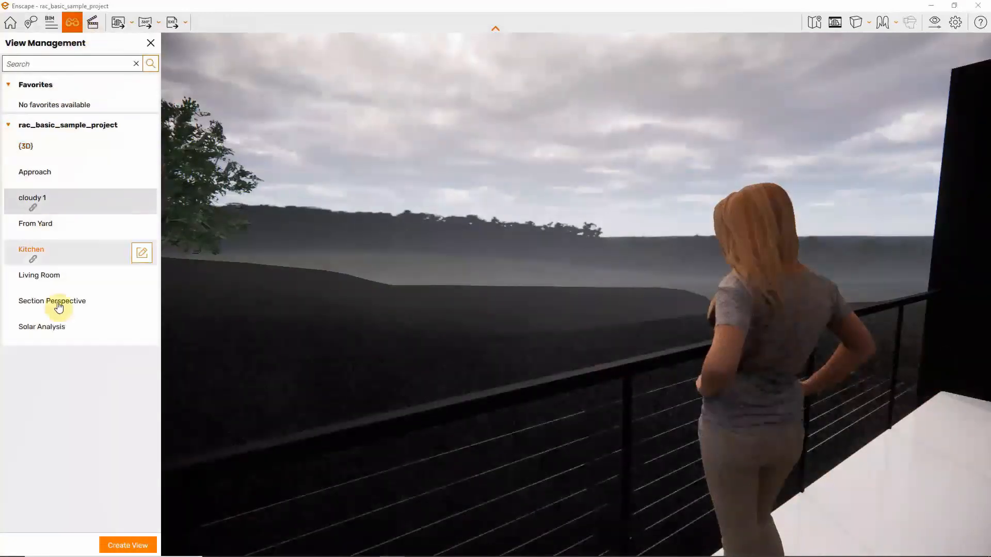
left_click(128, 545)
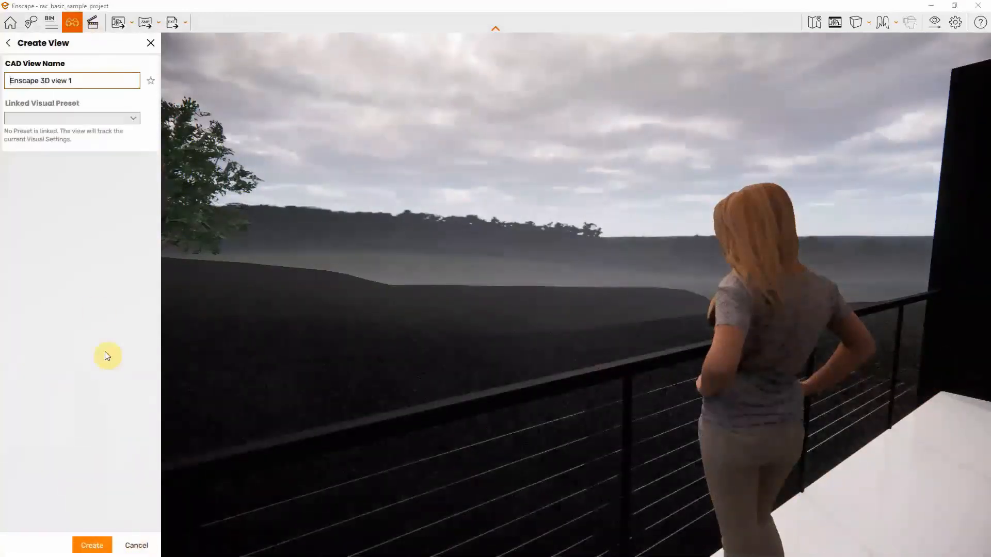
left_click_drag(84, 80, 5, 84)
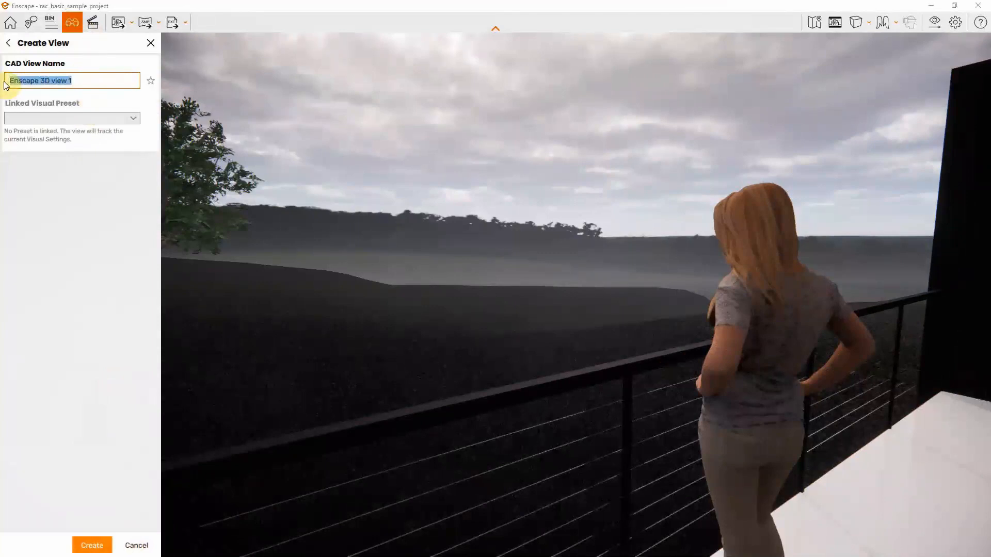
type("door default")
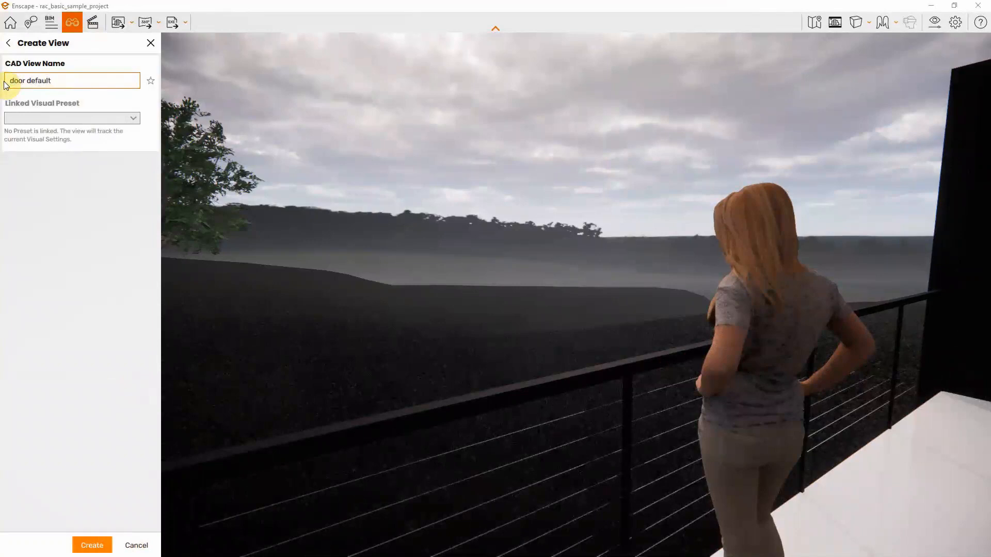
key("Return")
left_click(33, 118)
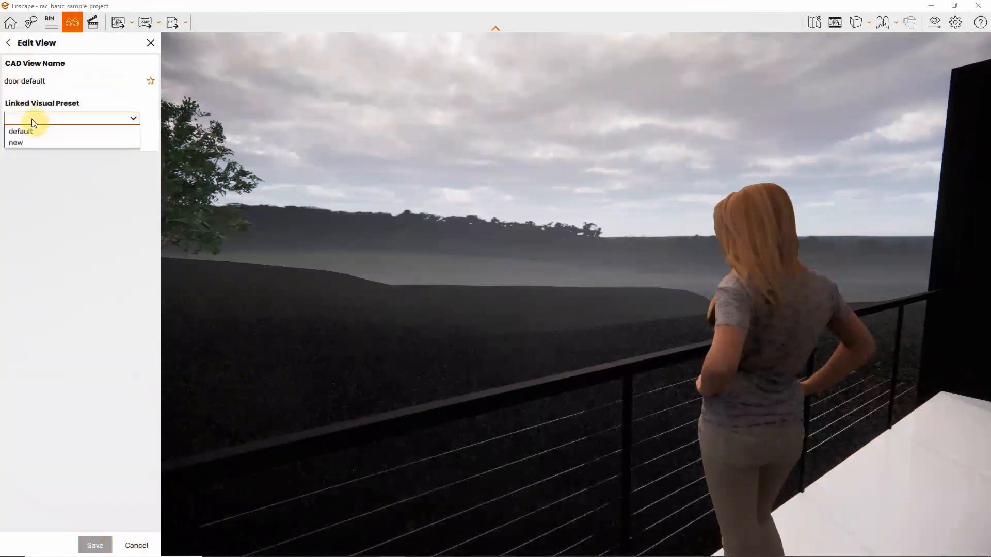
left_click(27, 129)
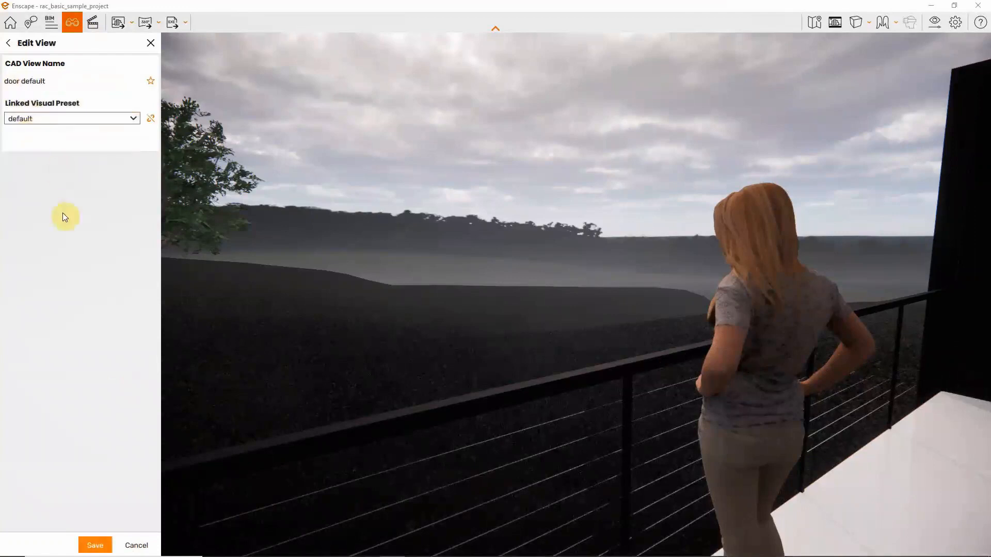
left_click(90, 544)
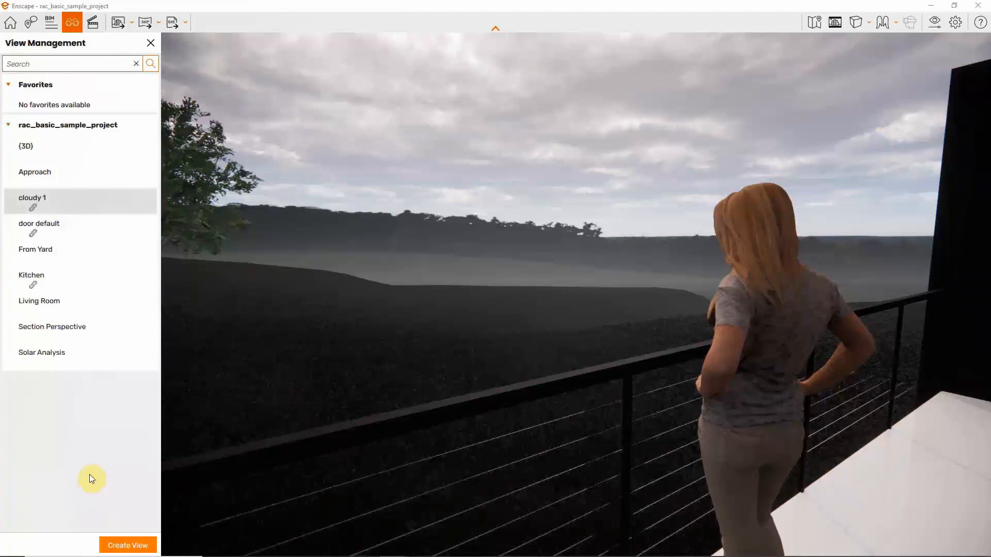
left_click(37, 231)
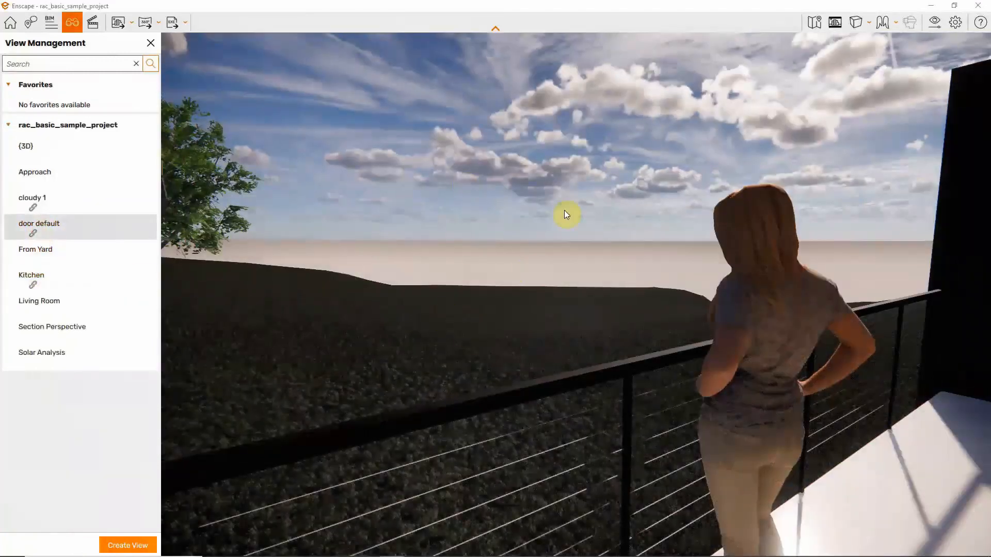
Create a view named "door fog" from the same camera position and link it to the visual preset "new"
left_click(126, 543)
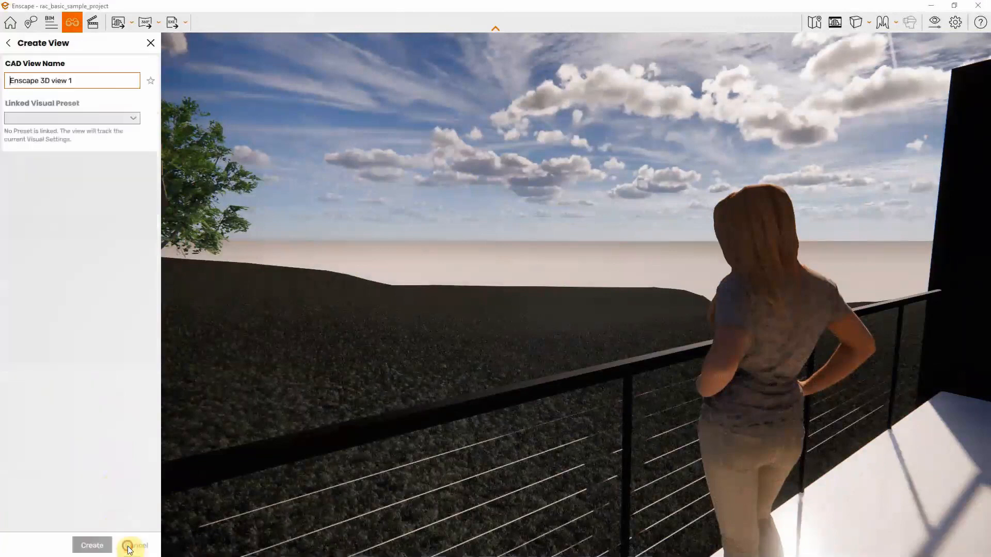
left_click_drag(83, 81, 2, 80)
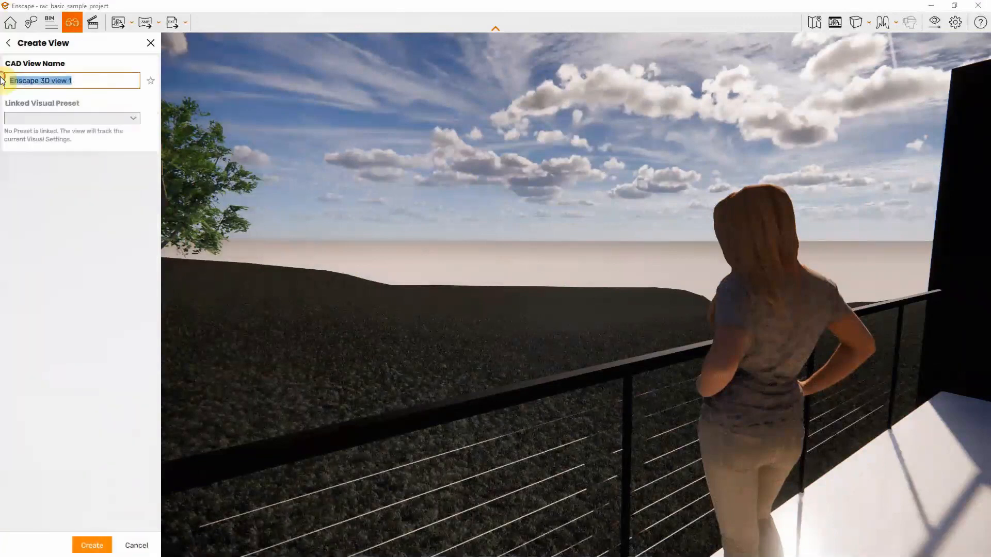
type("door fog")
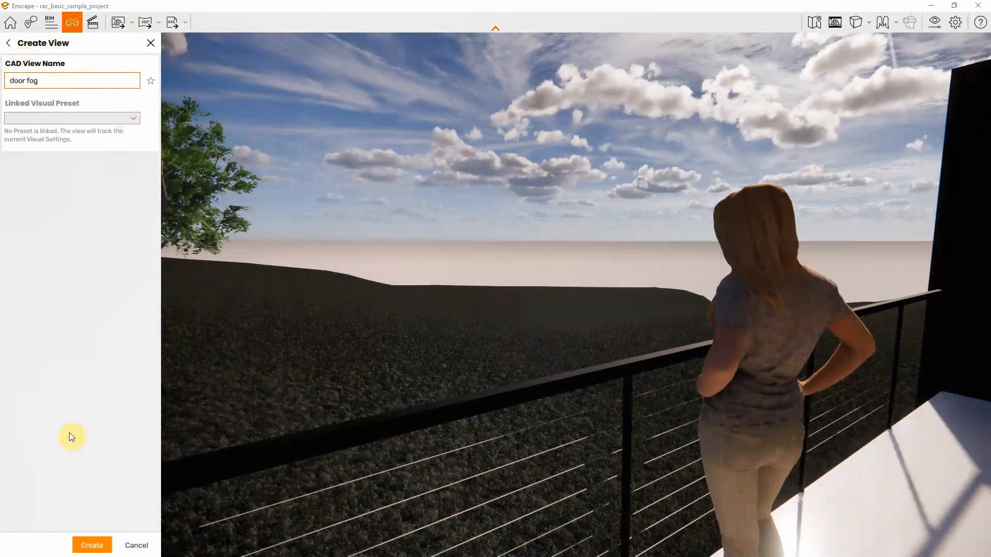
left_click(85, 543)
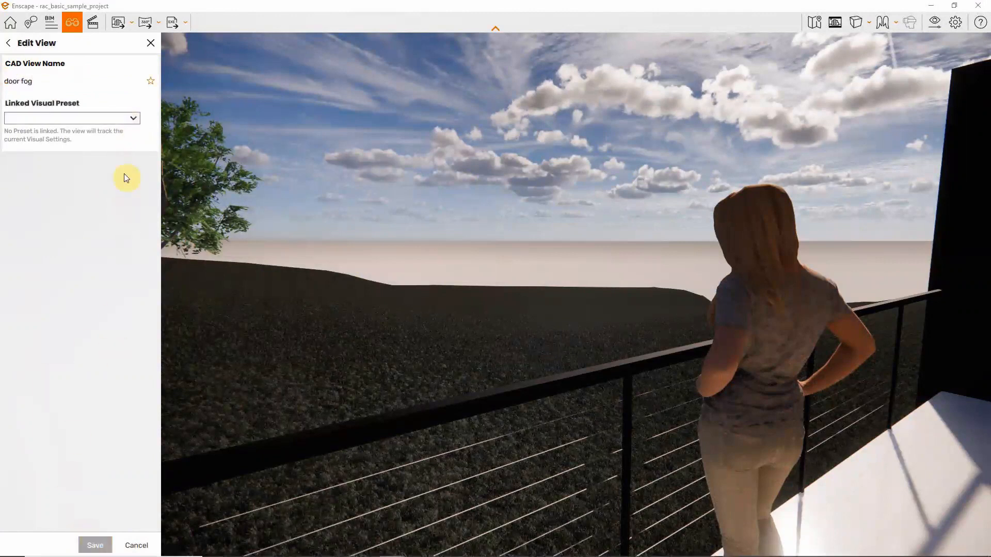
left_click(133, 119)
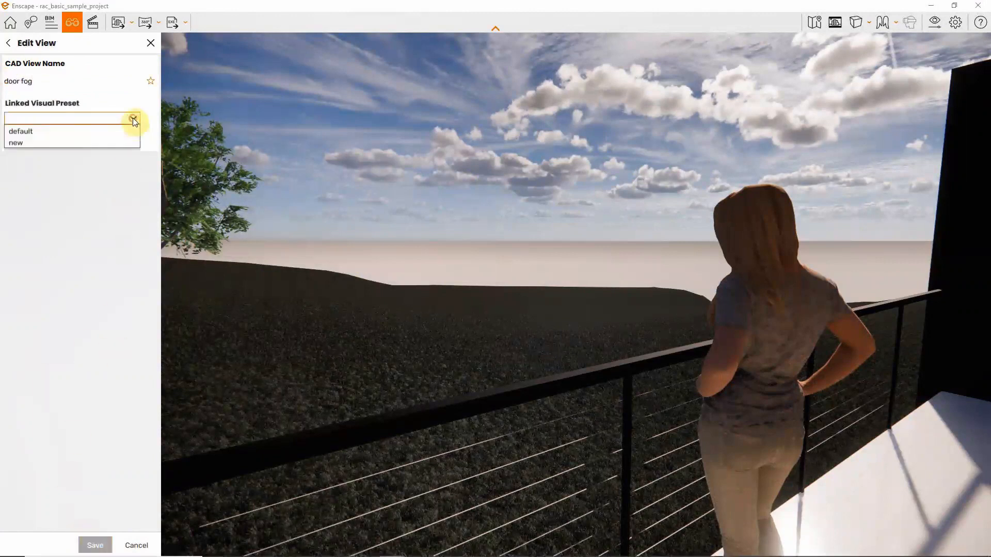
left_click(77, 143)
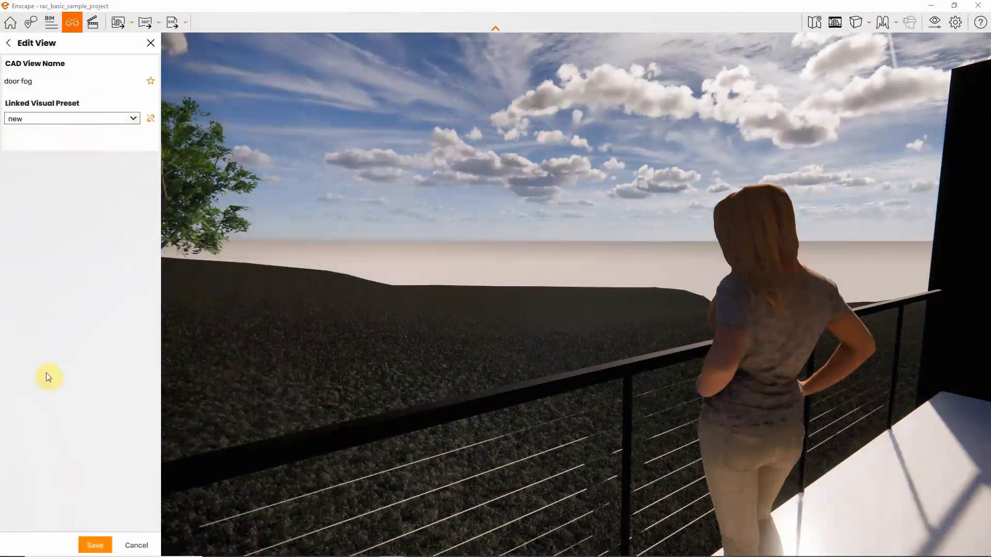
left_click(94, 542)
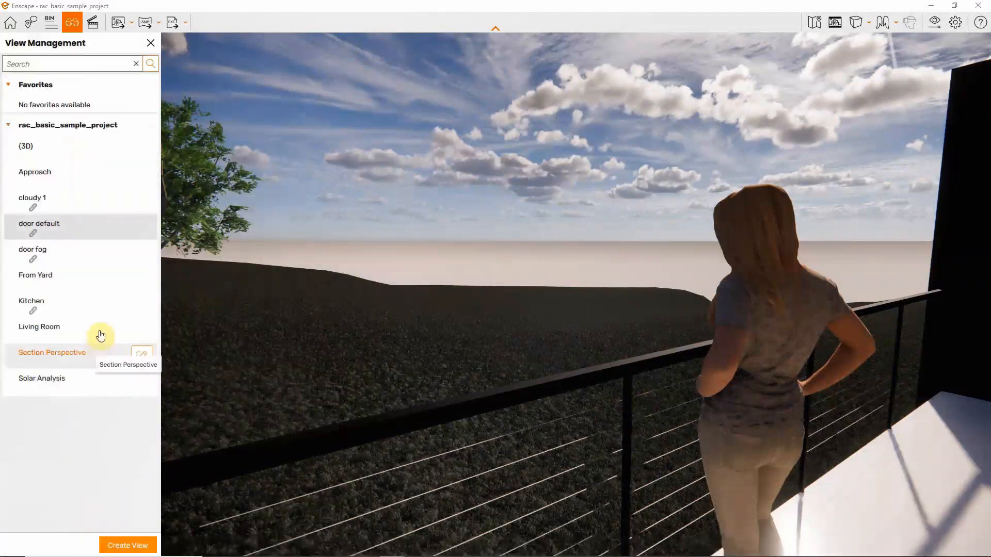
Compare the "door default" and "door fog" views by switching between them, finishing on "door fog"
left_click(45, 227)
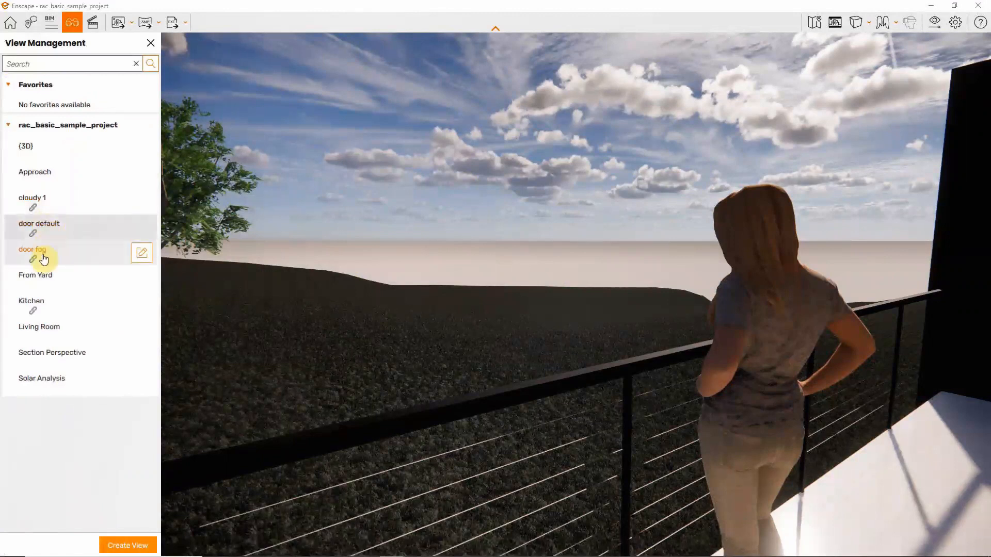
left_click(44, 258)
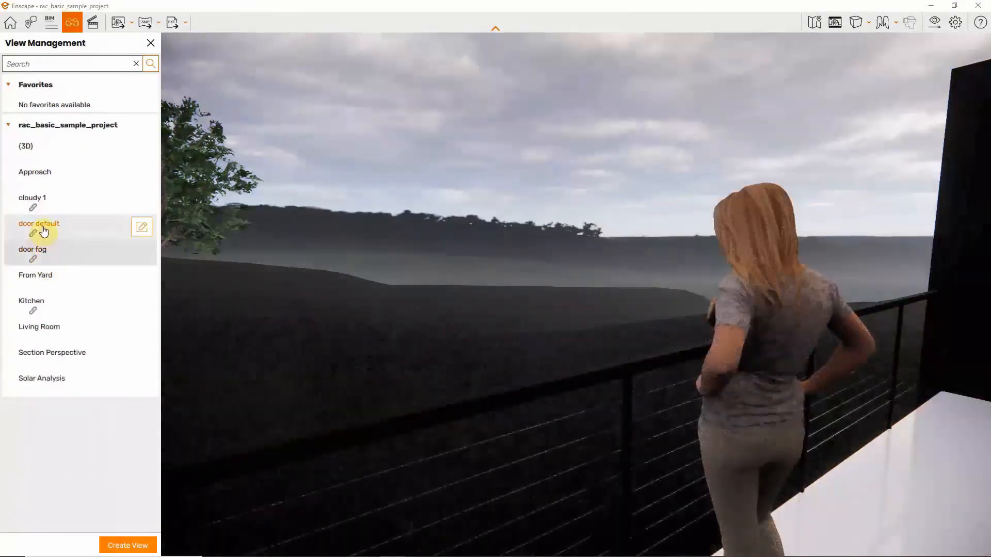
left_click(44, 228)
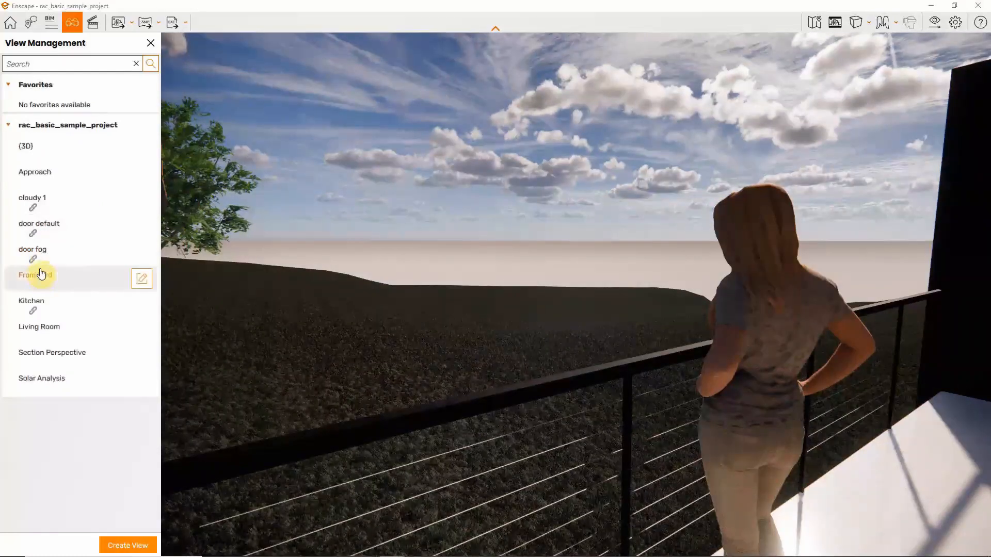
left_click(41, 273)
left_click(41, 253)
left_click(43, 226)
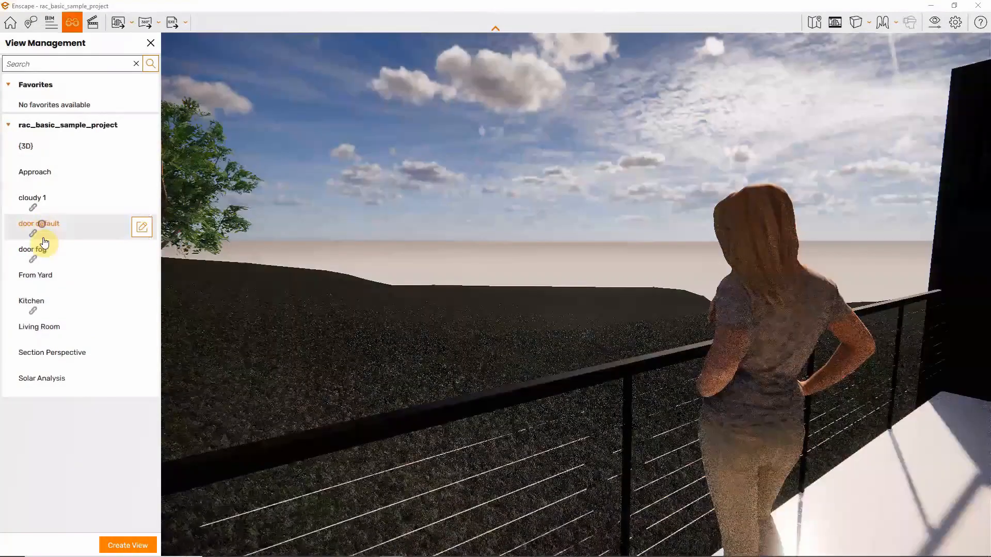
left_click(42, 247)
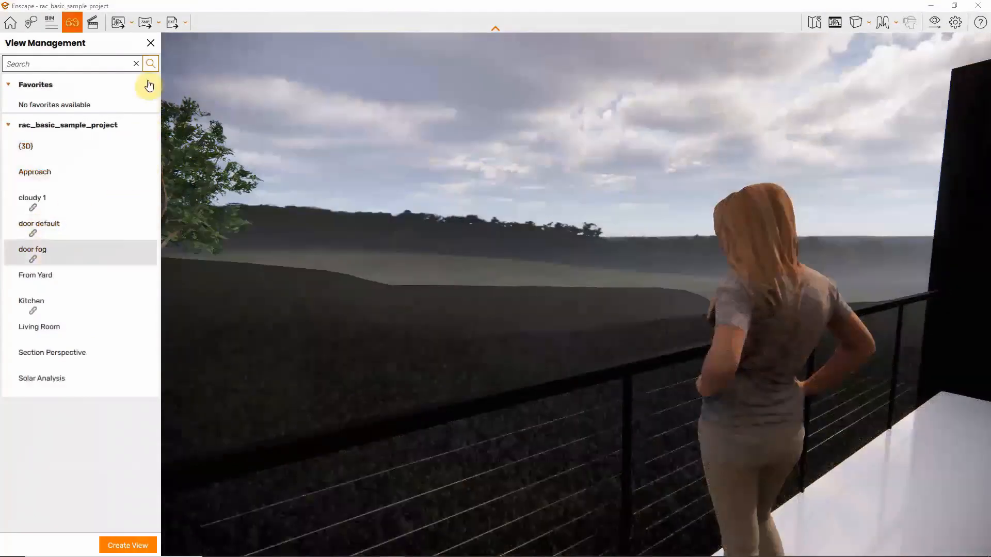
left_click(151, 44)
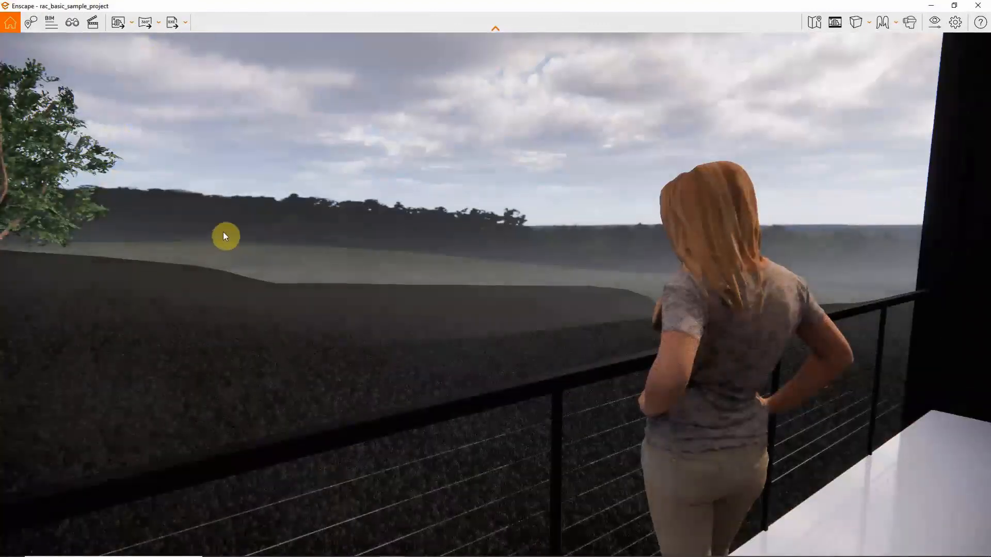
Save a screenshot of the foggy balcony view as a JPEG image in the Pictures folder
left_click(119, 24)
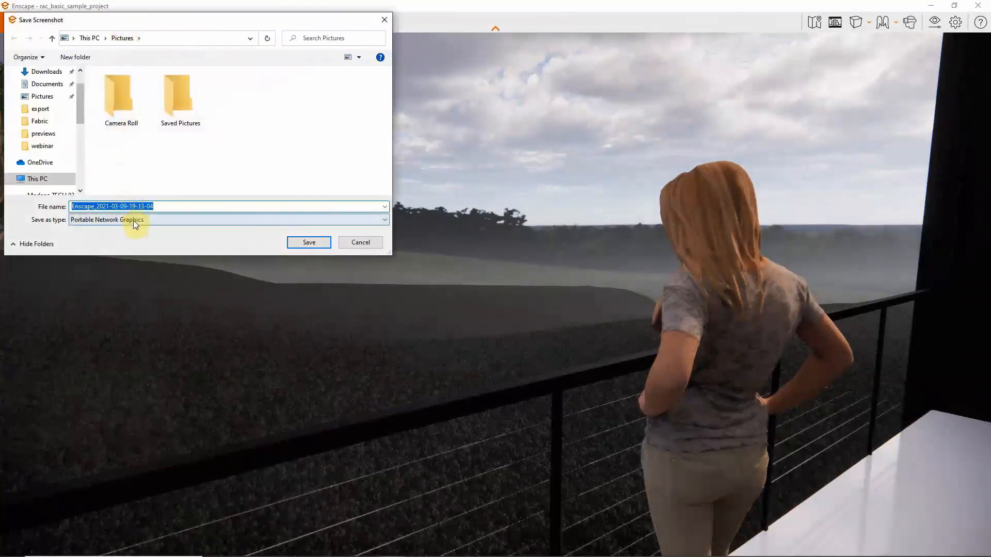
left_click(133, 221)
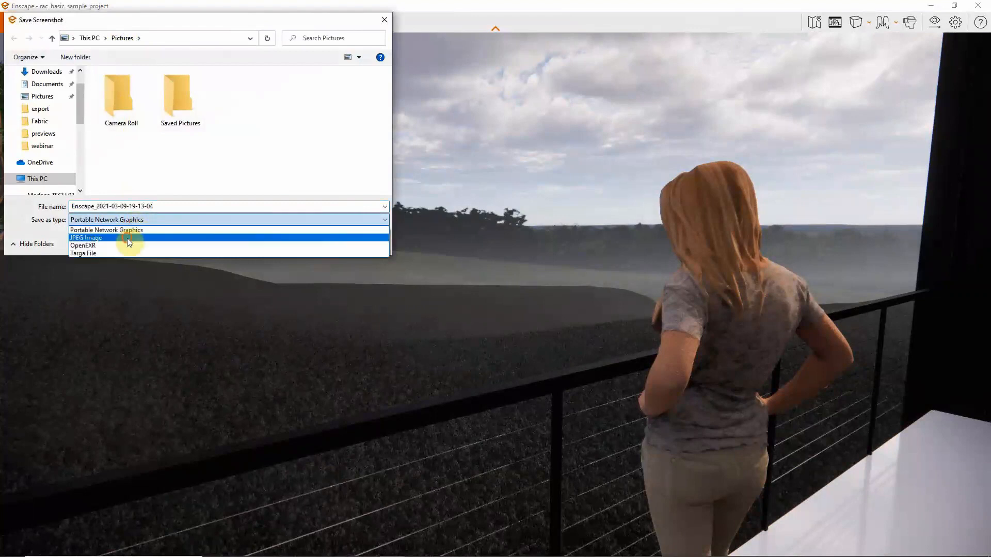
left_click(126, 237)
left_click(73, 206)
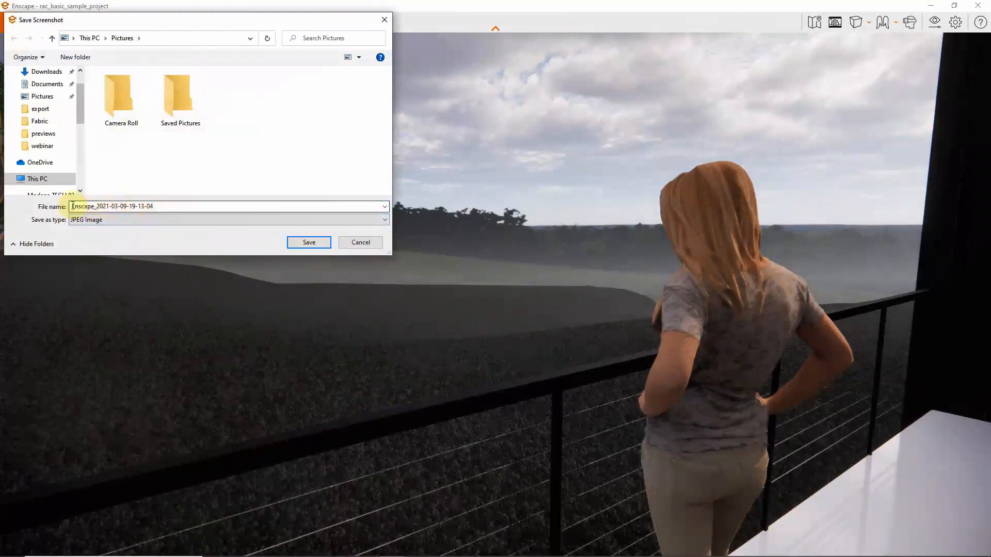
left_click(302, 244)
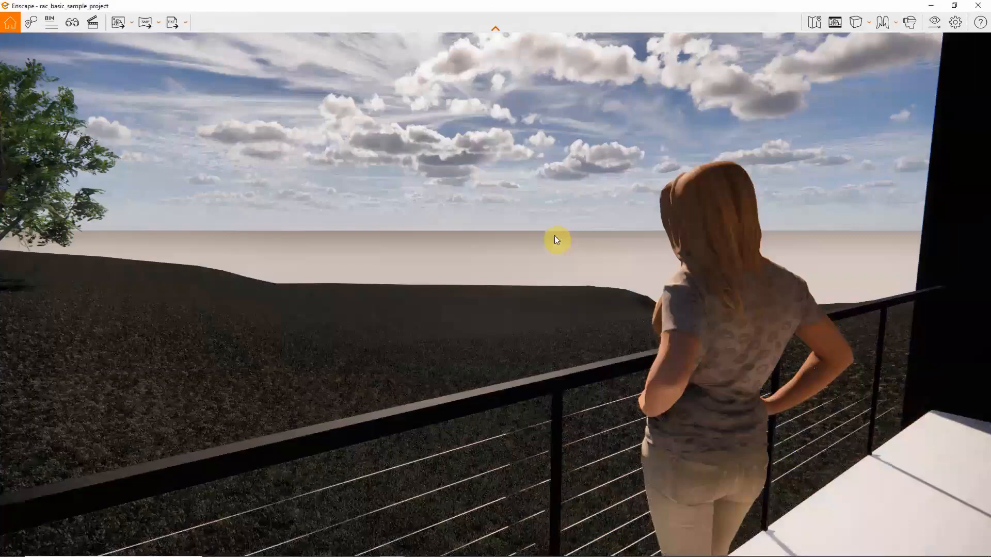
Start creating another preset in the visual settings
left_click(935, 23)
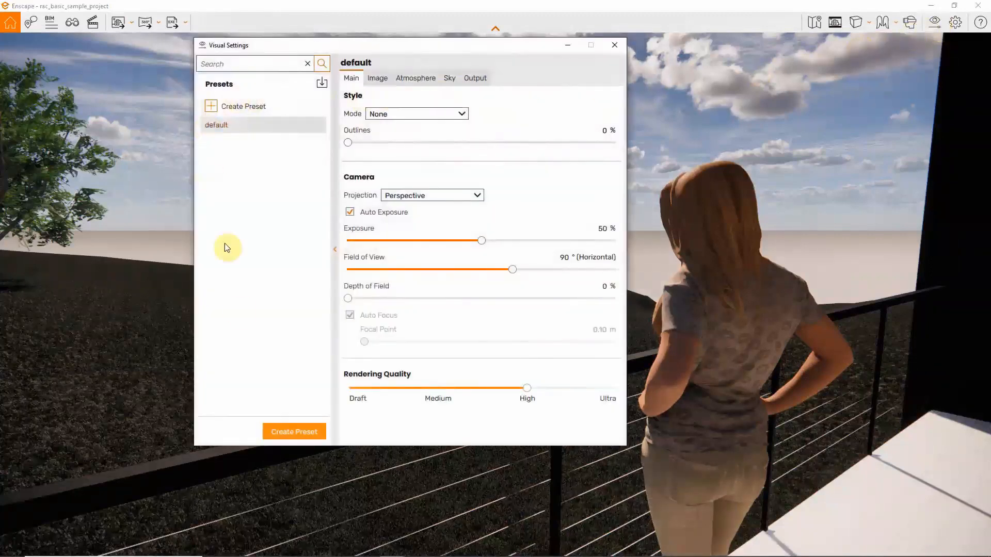
left_click(270, 430)
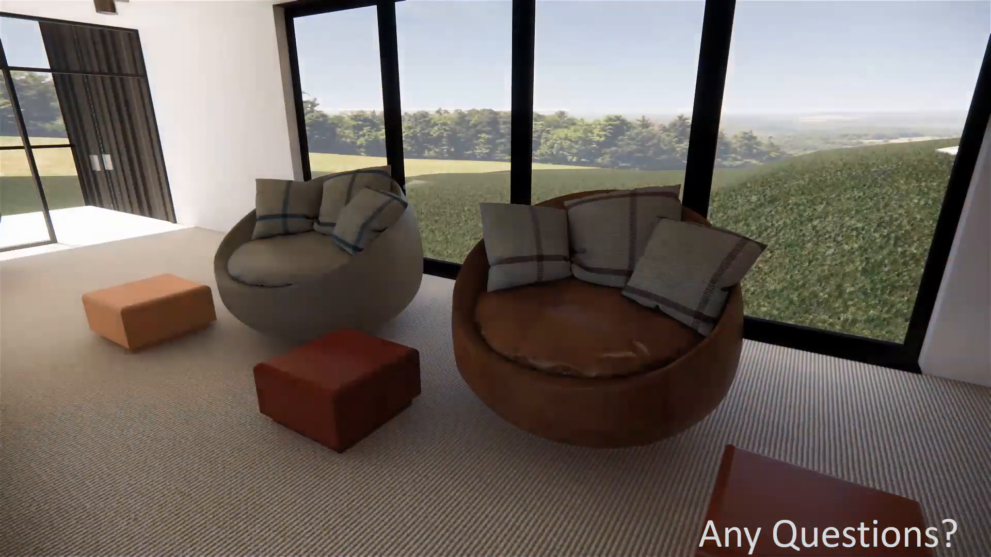
mouse_move(785, 206)
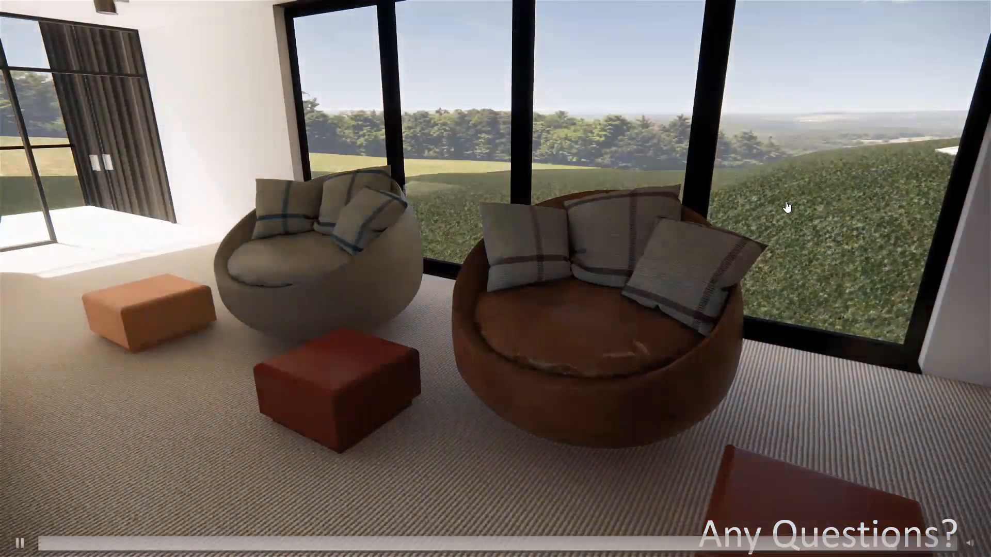